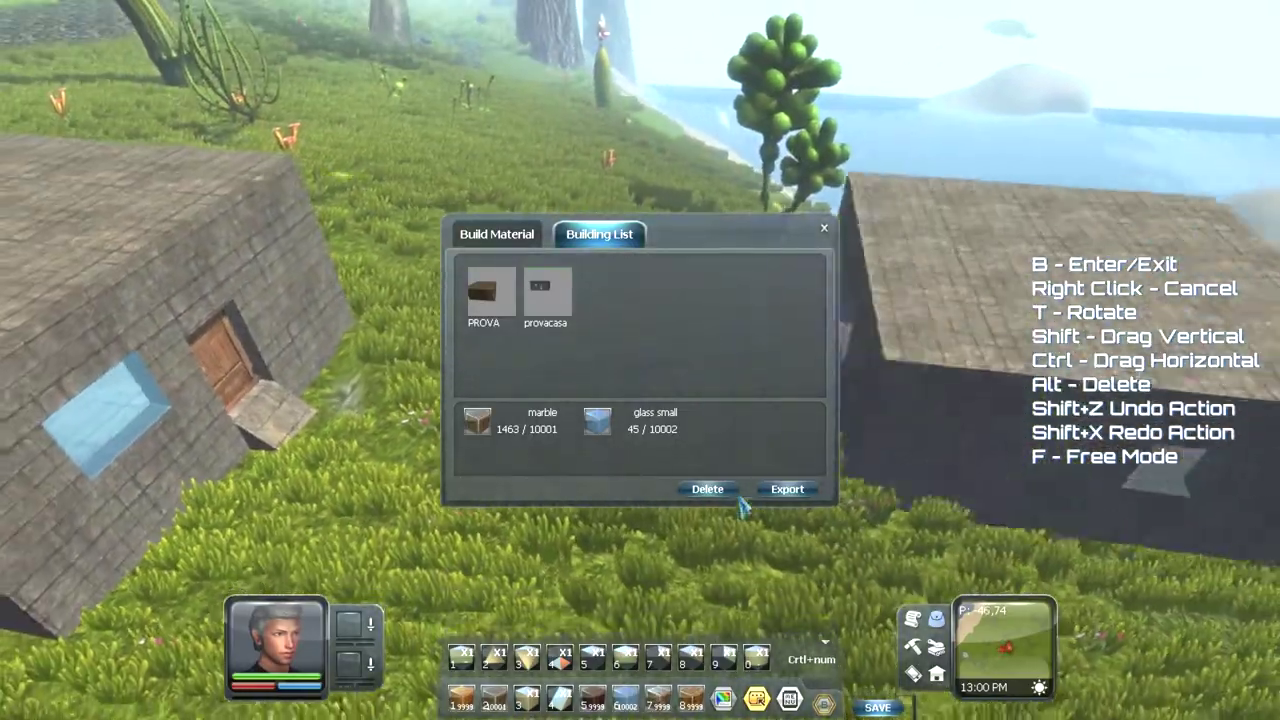
Step: Close the building list and examine the placed stone house and the neighbouring tower from outside
key(s)
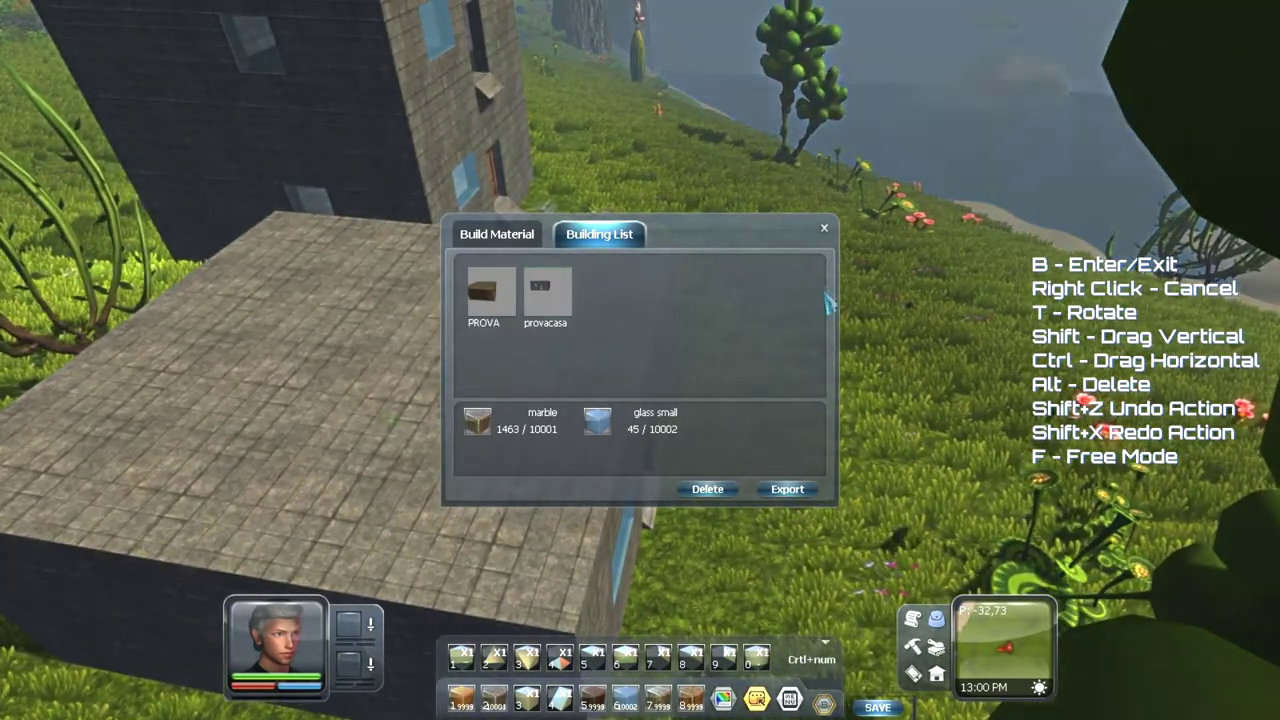
click(826, 234)
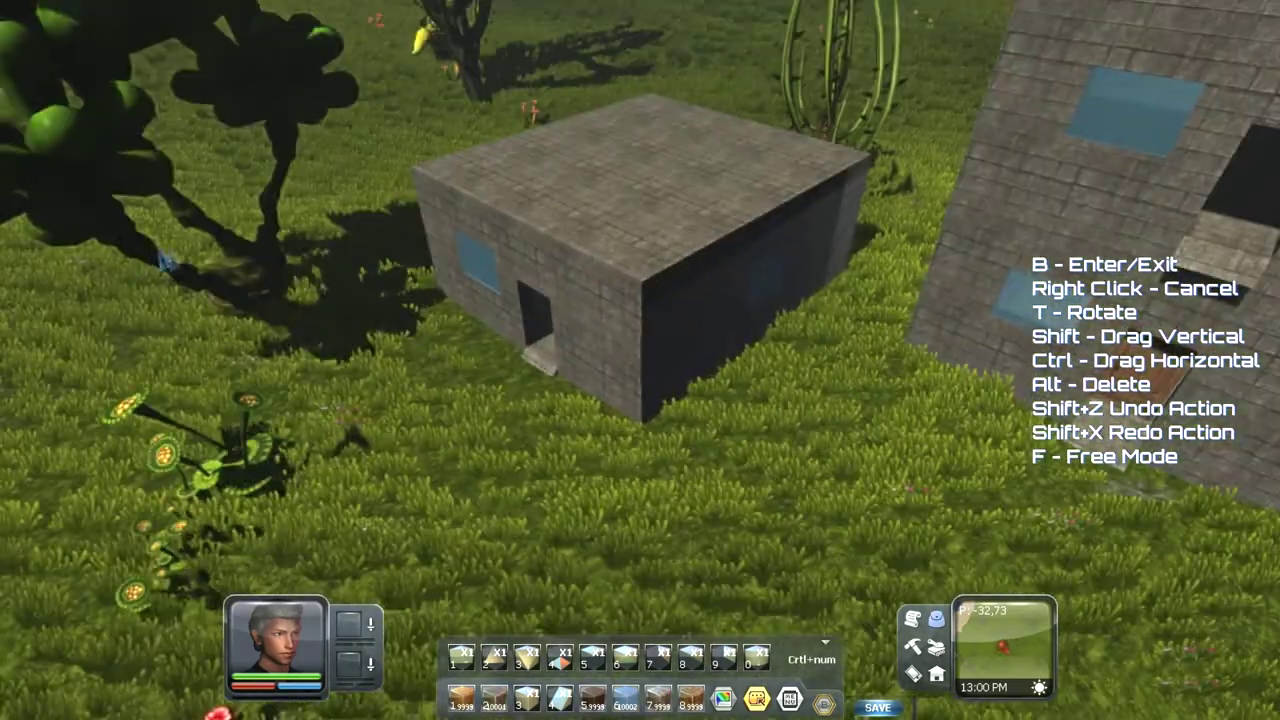
right_drag(415, 453, 666, 405)
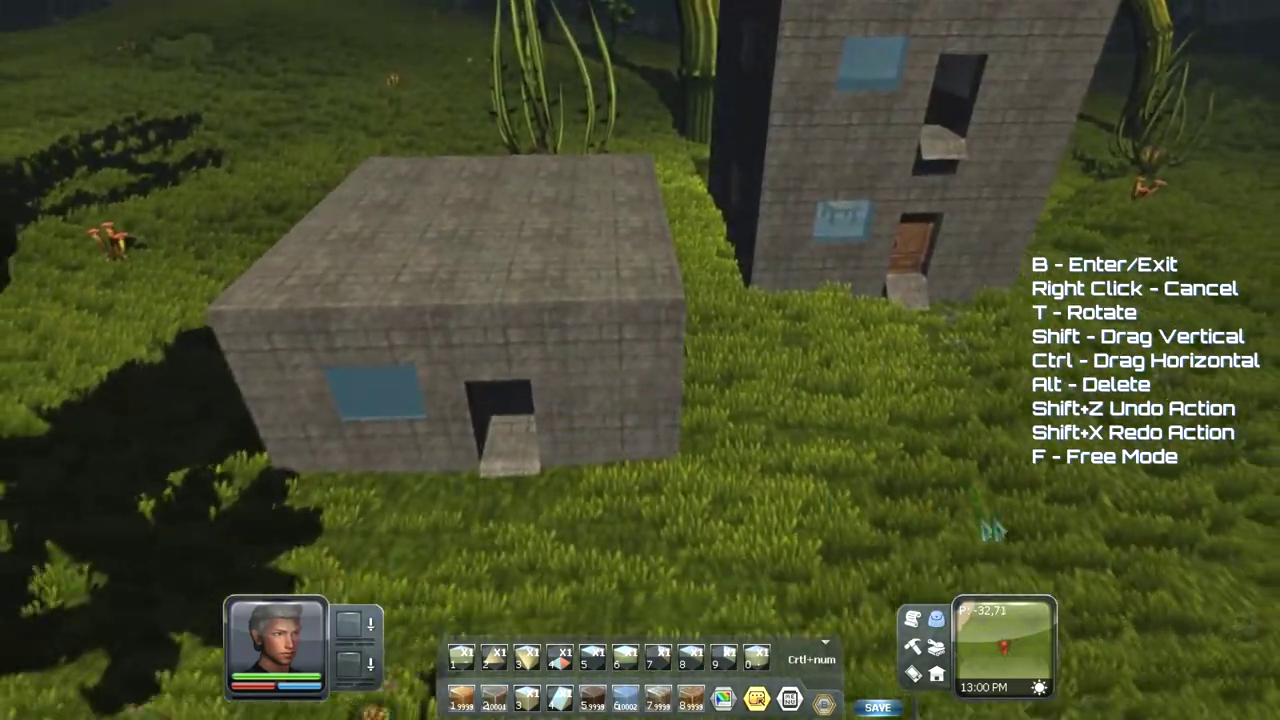
right_drag(984, 521, 920, 542)
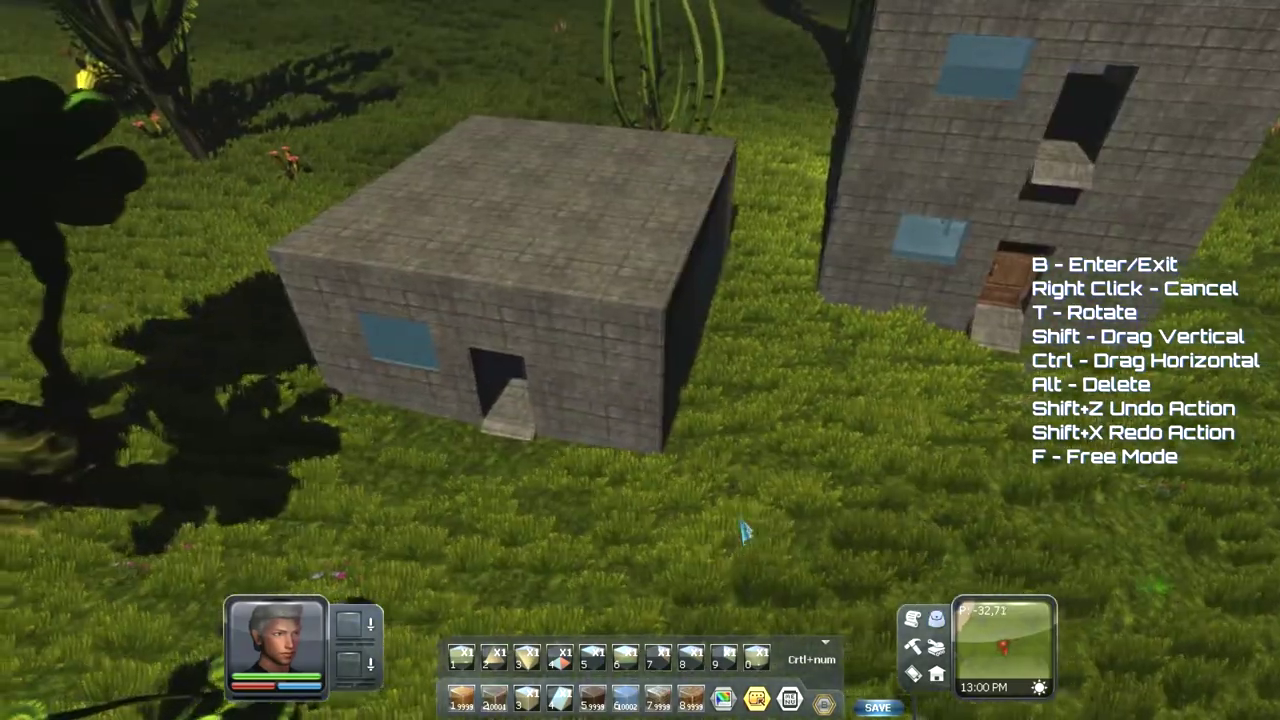
scroll(742, 500, up, 3)
scroll(743, 474, up, 5)
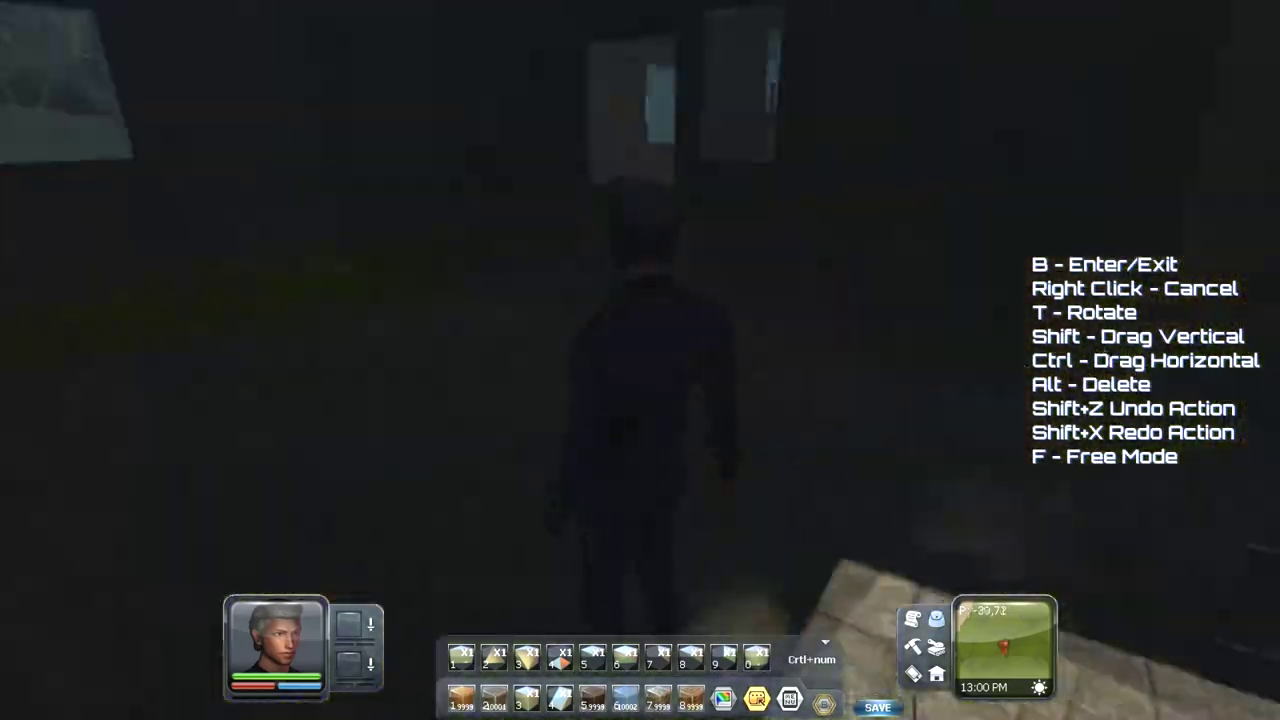
Step: Walk the character through the stone building and across the grass to examine both structures at ground level
key(w)
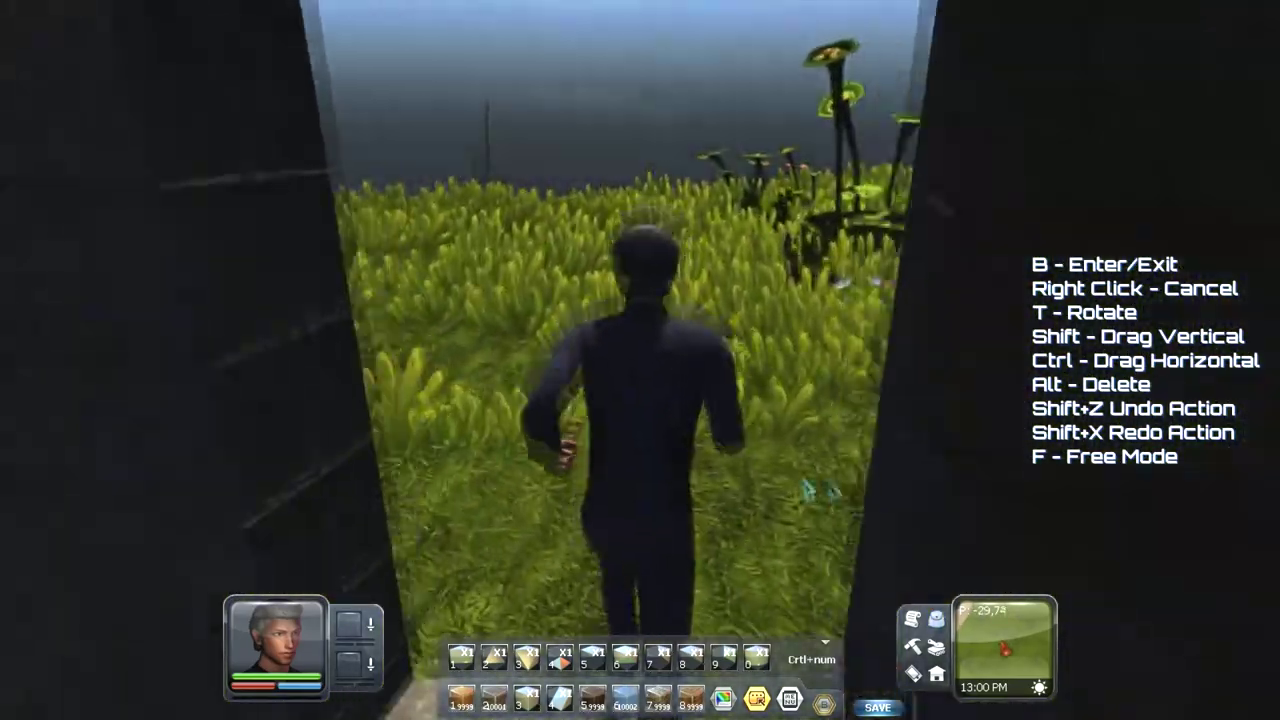
right_drag(808, 490, 174, 413)
key(w)
key(w)
key(w)
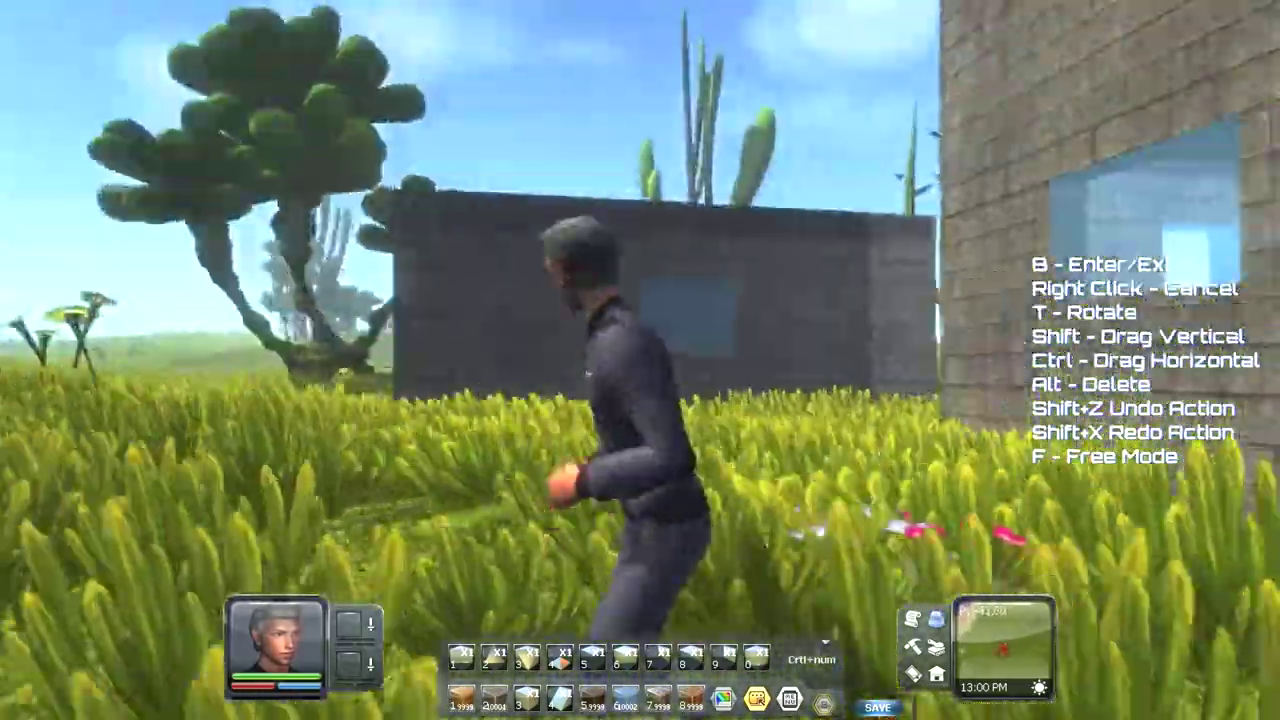
key(w)
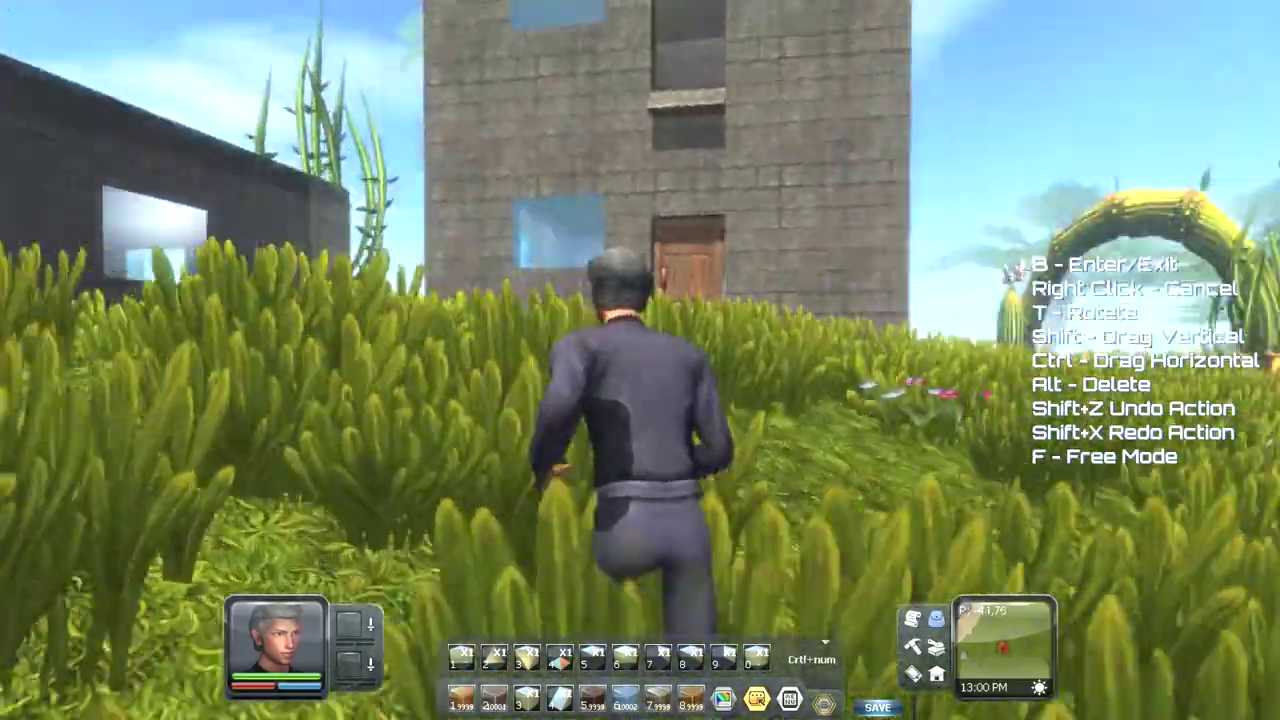
key(w)
key(w)
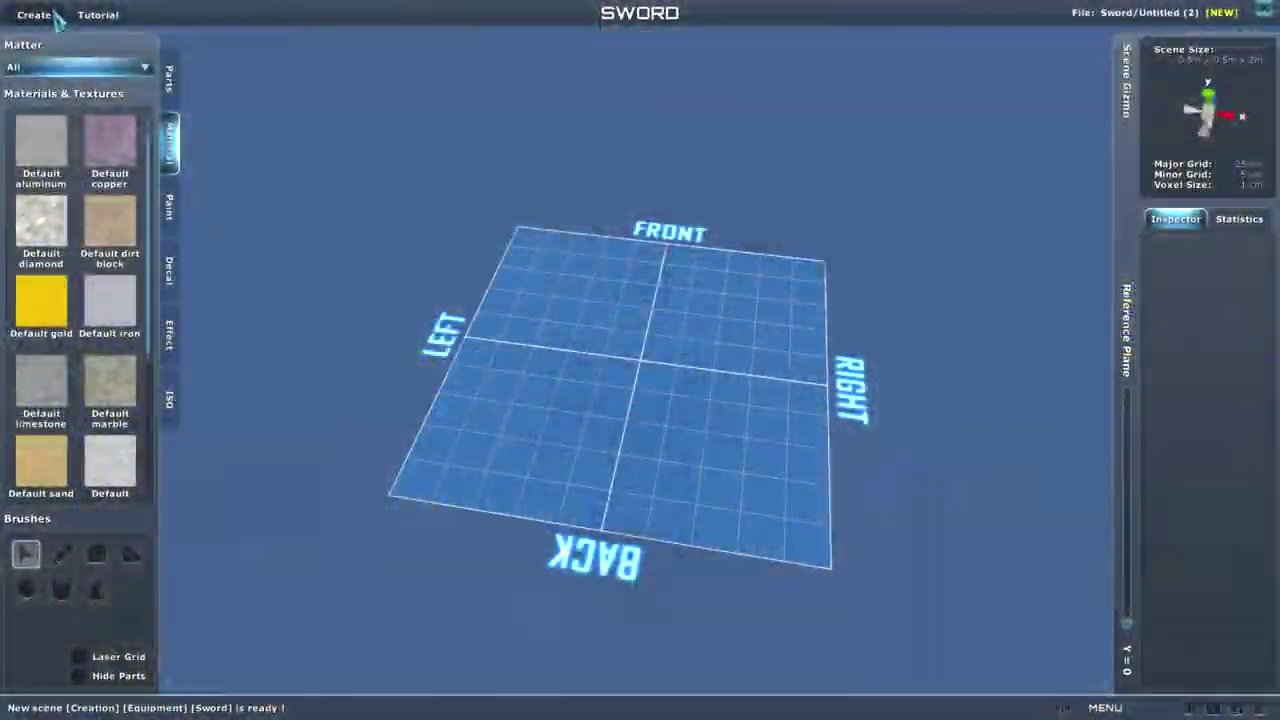
Step: Create a new tiny, fine Object scene and choose Default gold as the drawing material
click(35, 15)
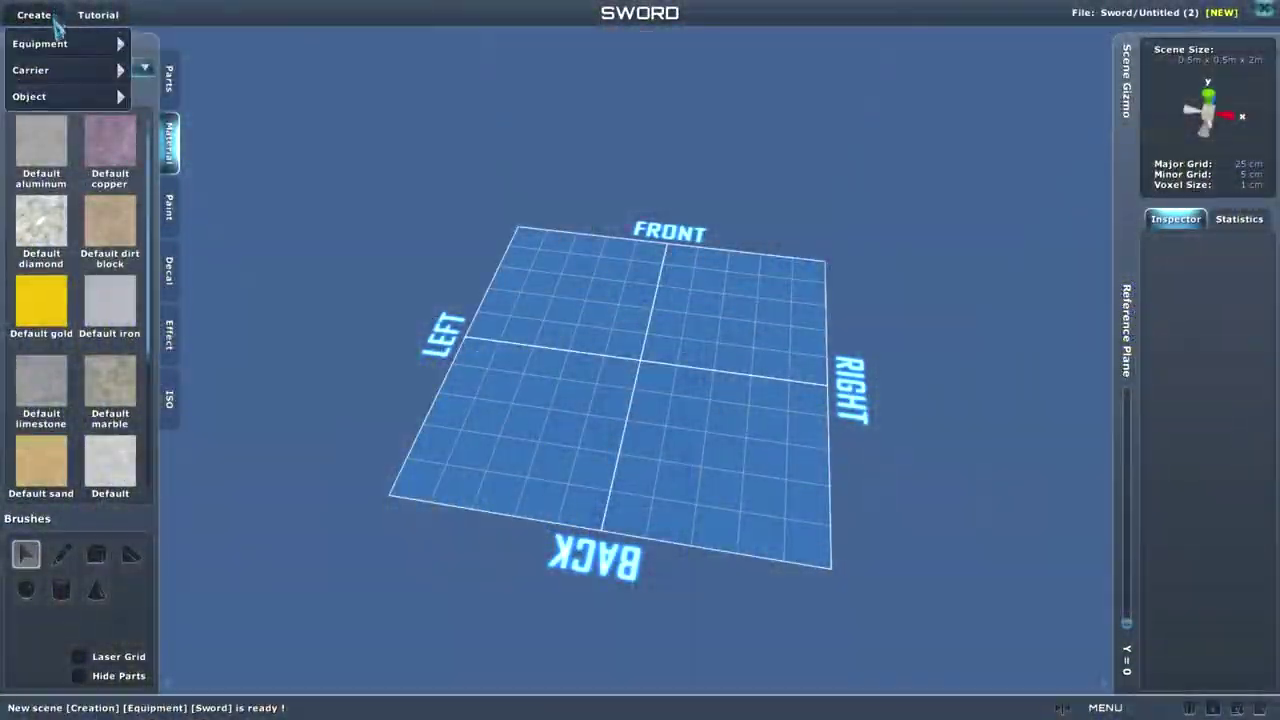
mouse_move(58, 100)
mouse_move(179, 105)
click(291, 100)
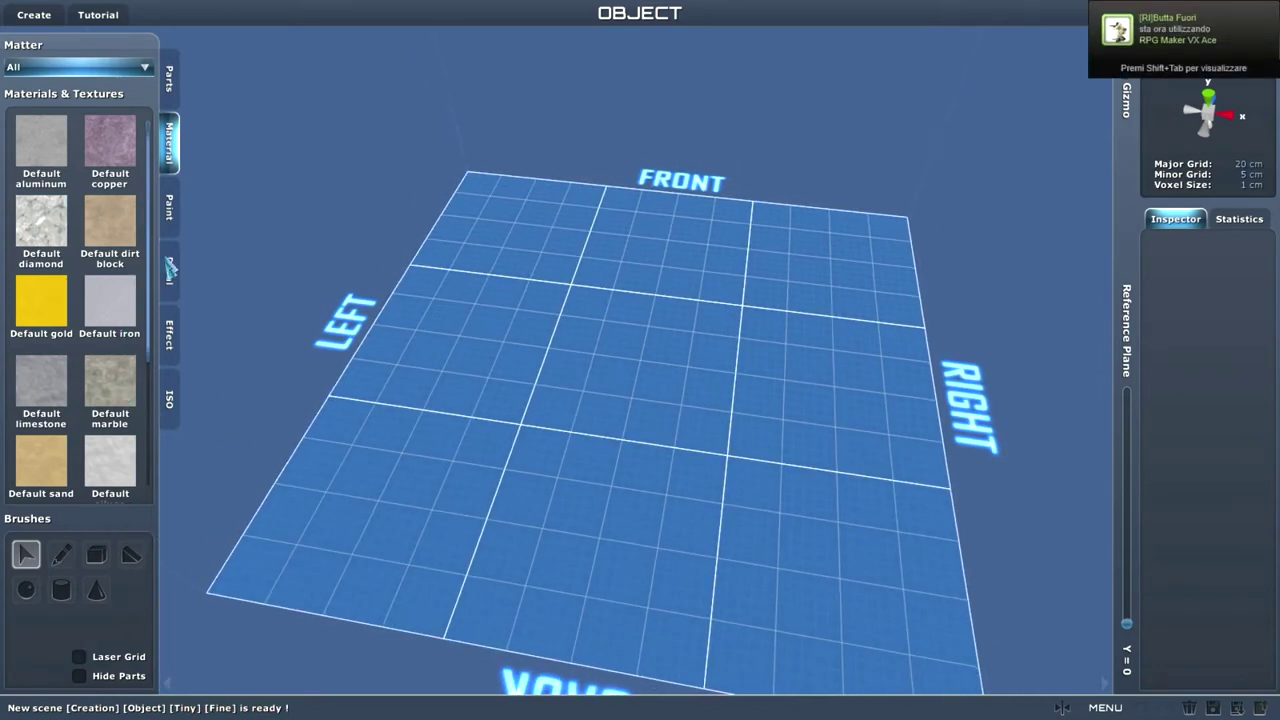
click(42, 313)
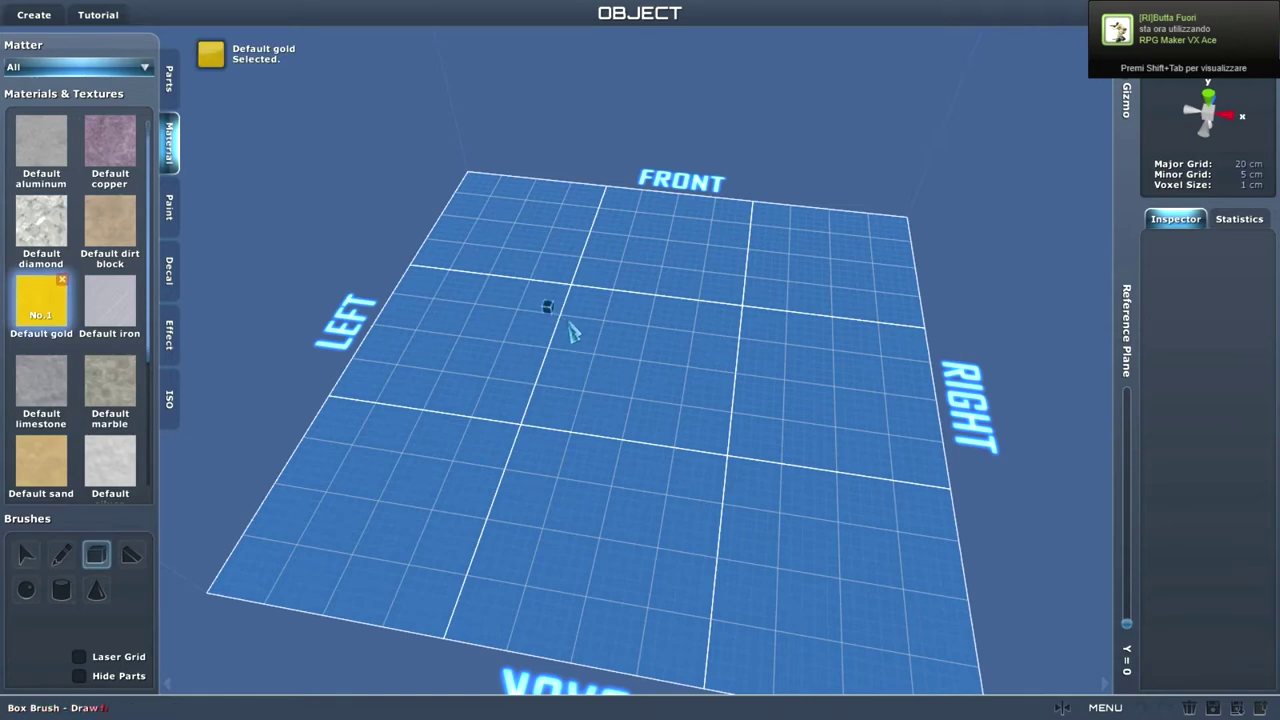
Step: Try drawing a gold box of about 10 × 15 × 12 voxels with the Box Brush
scroll(584, 352, up, 4)
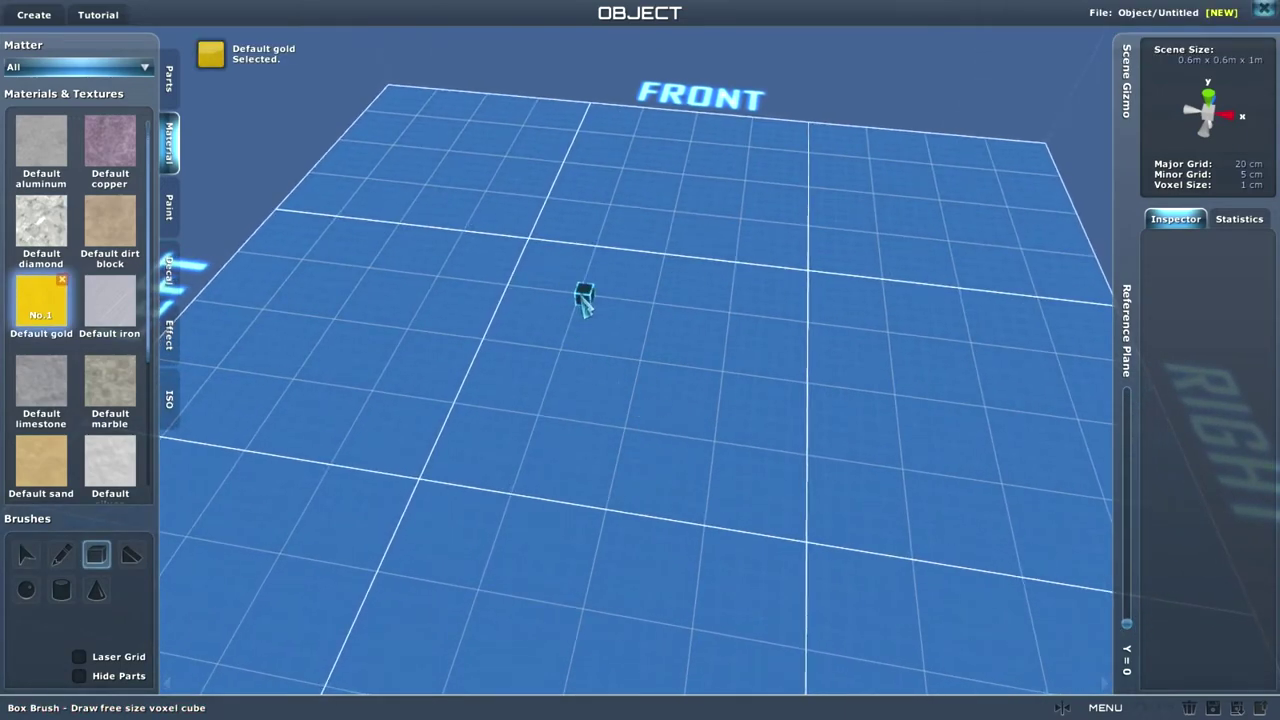
drag(585, 300, 718, 524)
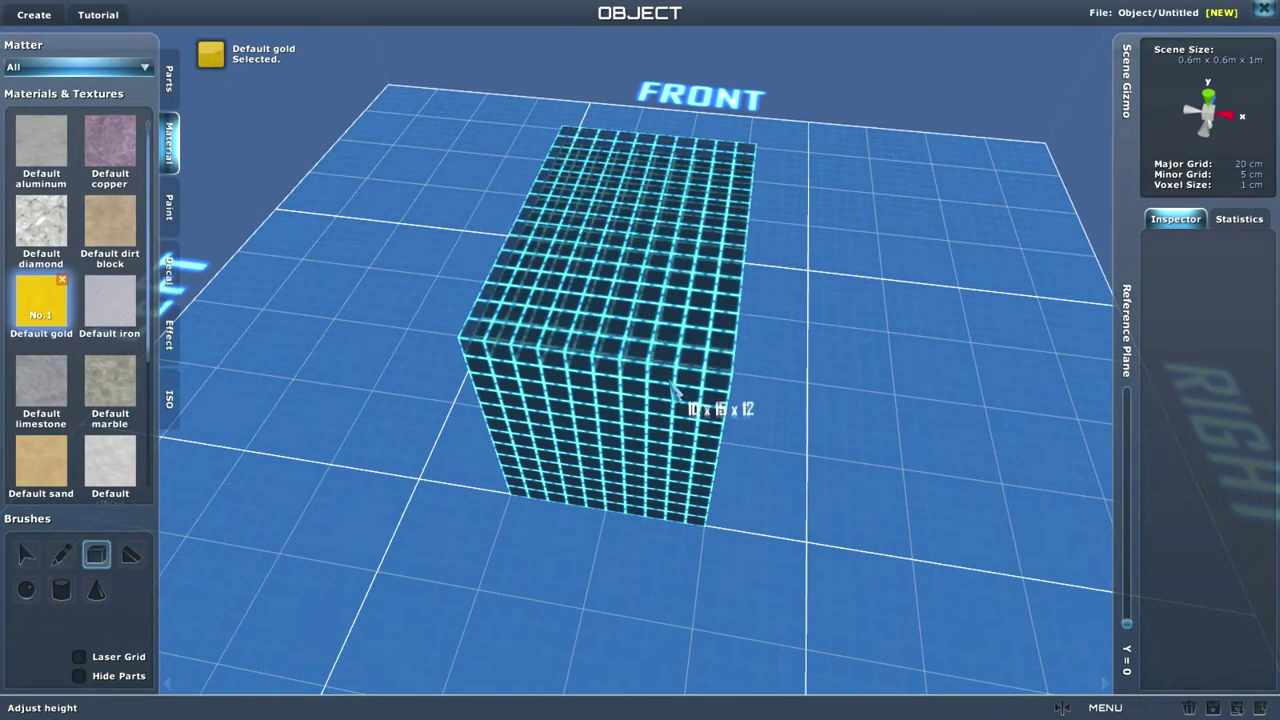
click(670, 384)
click(27, 558)
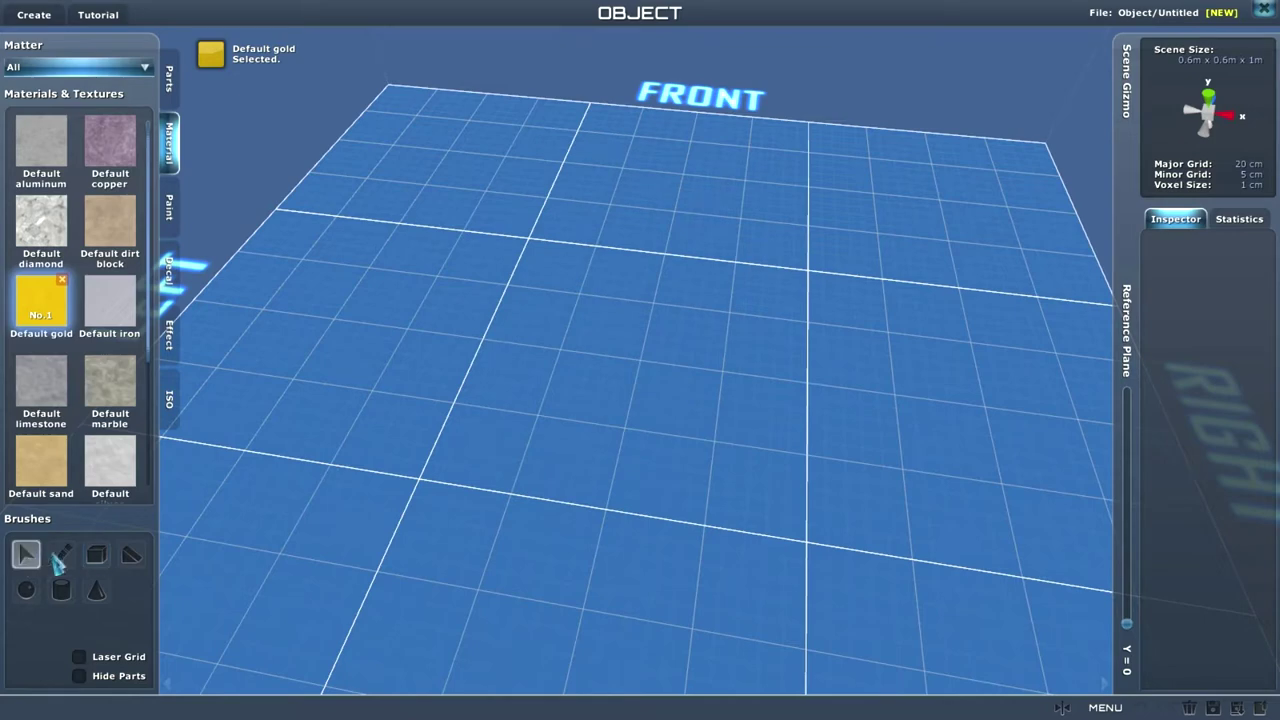
Step: Dot two single gold voxels on the grid with the Pencil, and undo them
click(63, 561)
click(462, 275)
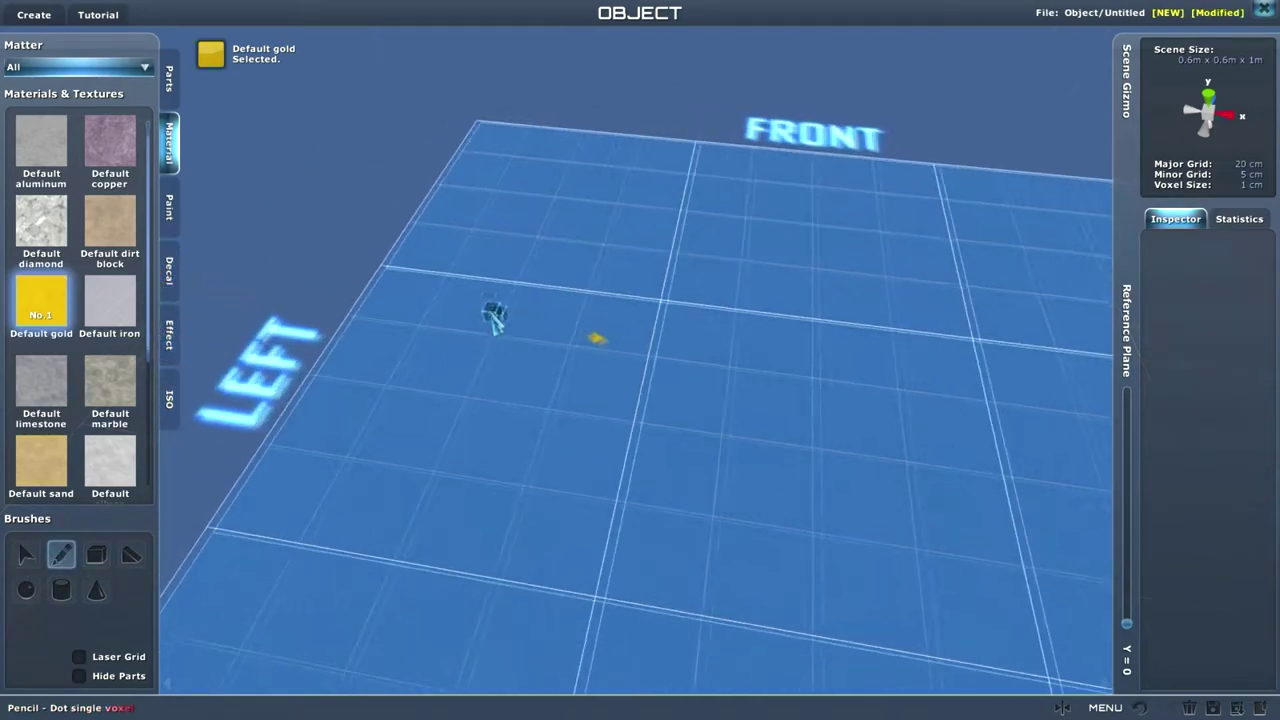
click(508, 355)
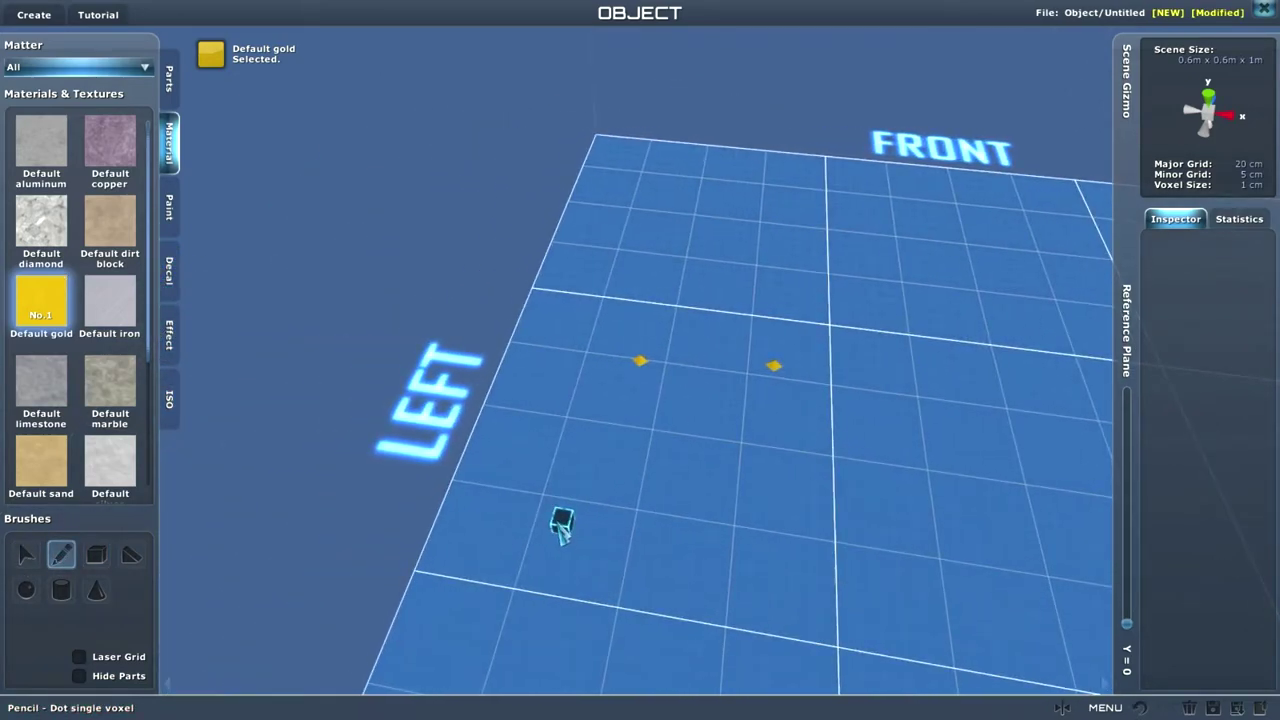
key(ctrl+z)
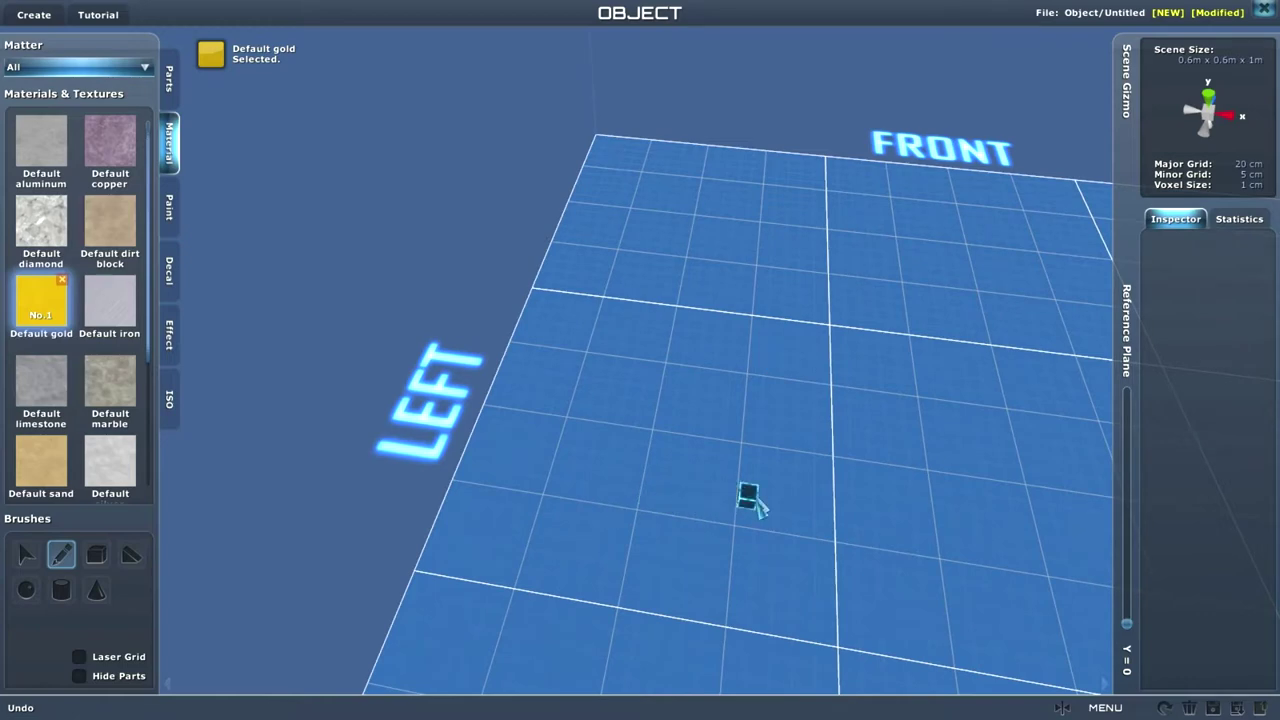
Step: Draw a gold box with a base of about 20 × 20 voxels using the Box Brush, and undo it
click(99, 557)
mouse_move(527, 345)
mouse_down()
mouse_move(548, 358)
mouse_move(663, 563)
mouse_move(760, 630)
mouse_up()
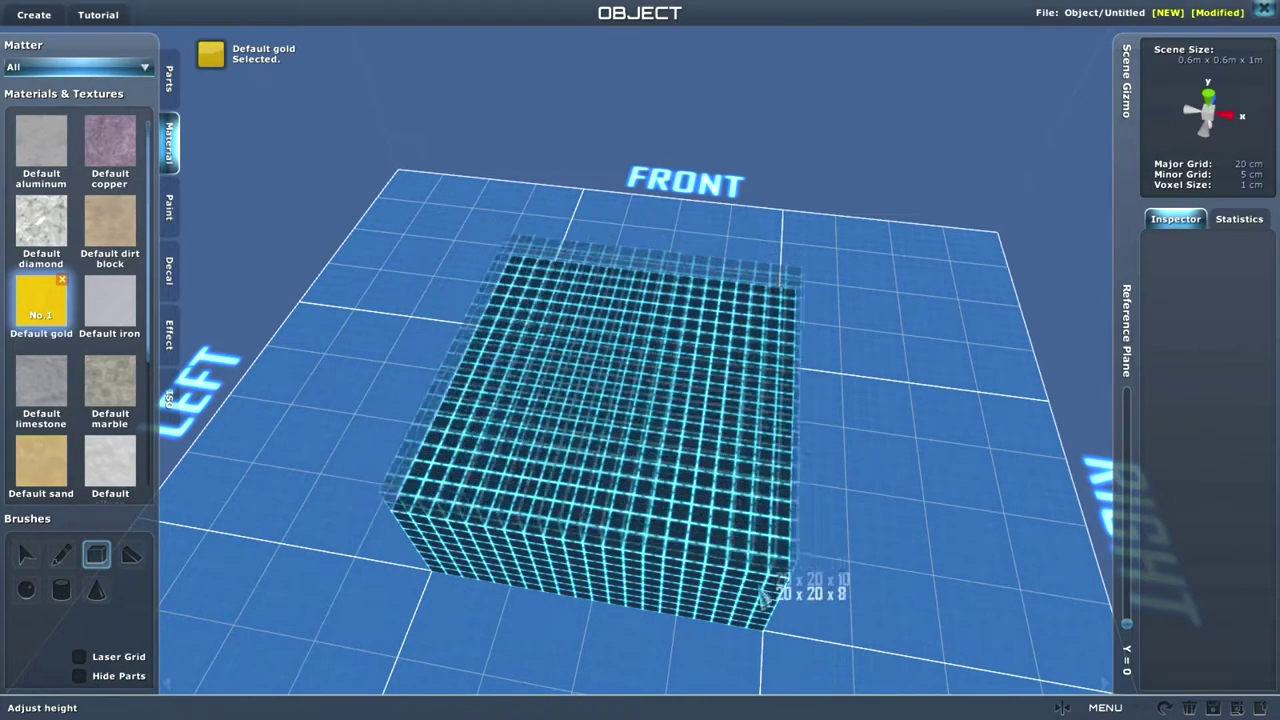
click(783, 622)
right_drag(609, 532, 614, 433)
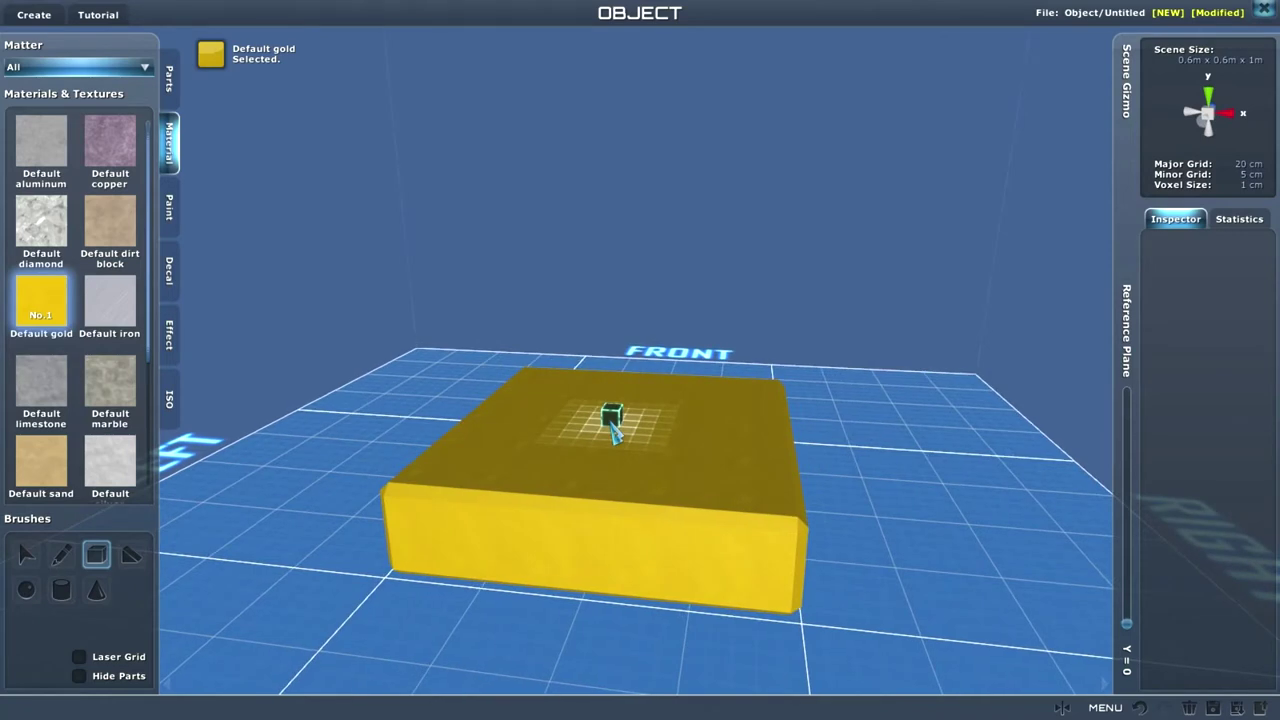
key(ctrl+z)
Step: Draw a gold wedge with a base of about 20 × 10 voxels using the Diagonal Brush, and undo it
click(138, 555)
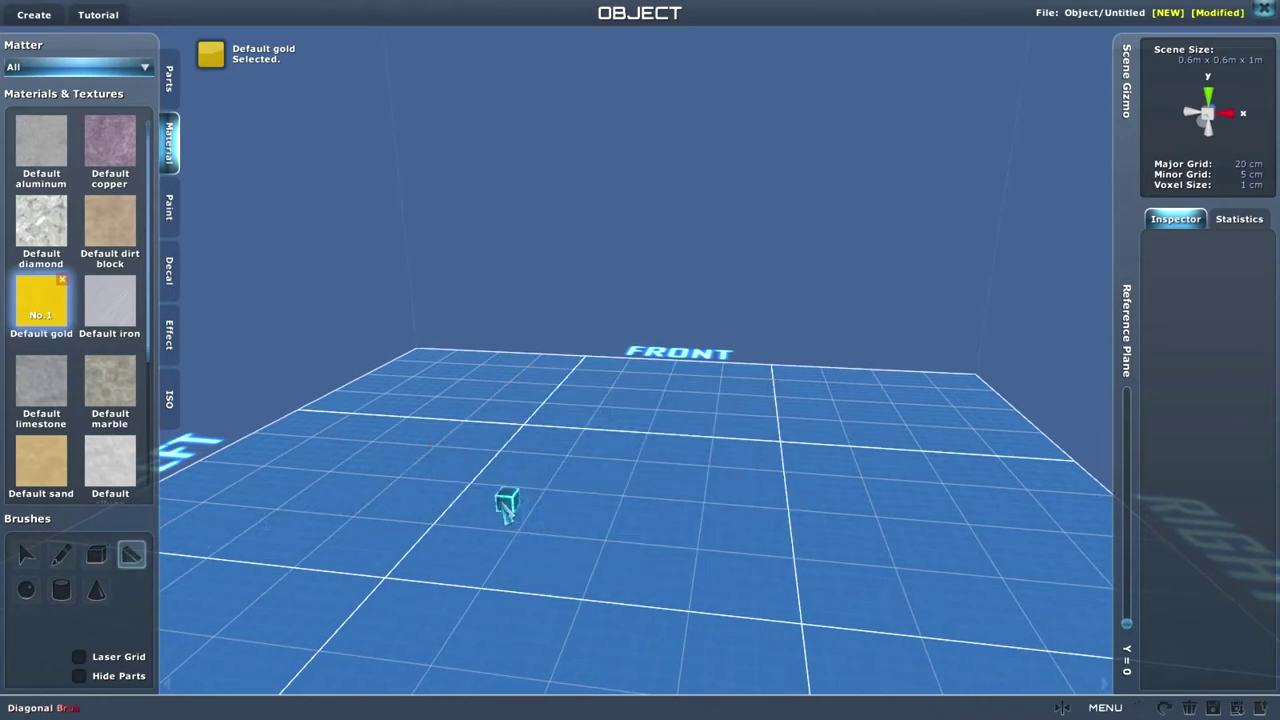
mouse_move(501, 523)
mouse_down()
mouse_move(791, 626)
mouse_move(790, 592)
mouse_move(796, 613)
mouse_up()
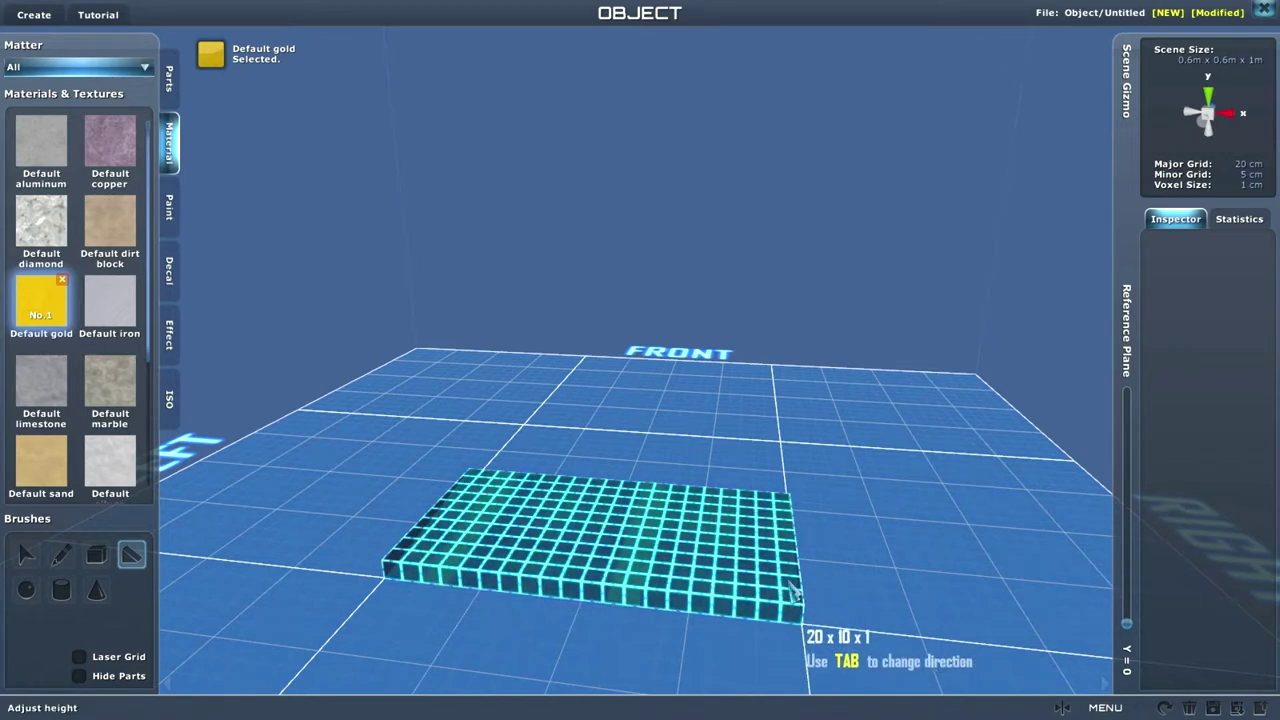
click(788, 561)
right_drag(815, 650, 655, 628)
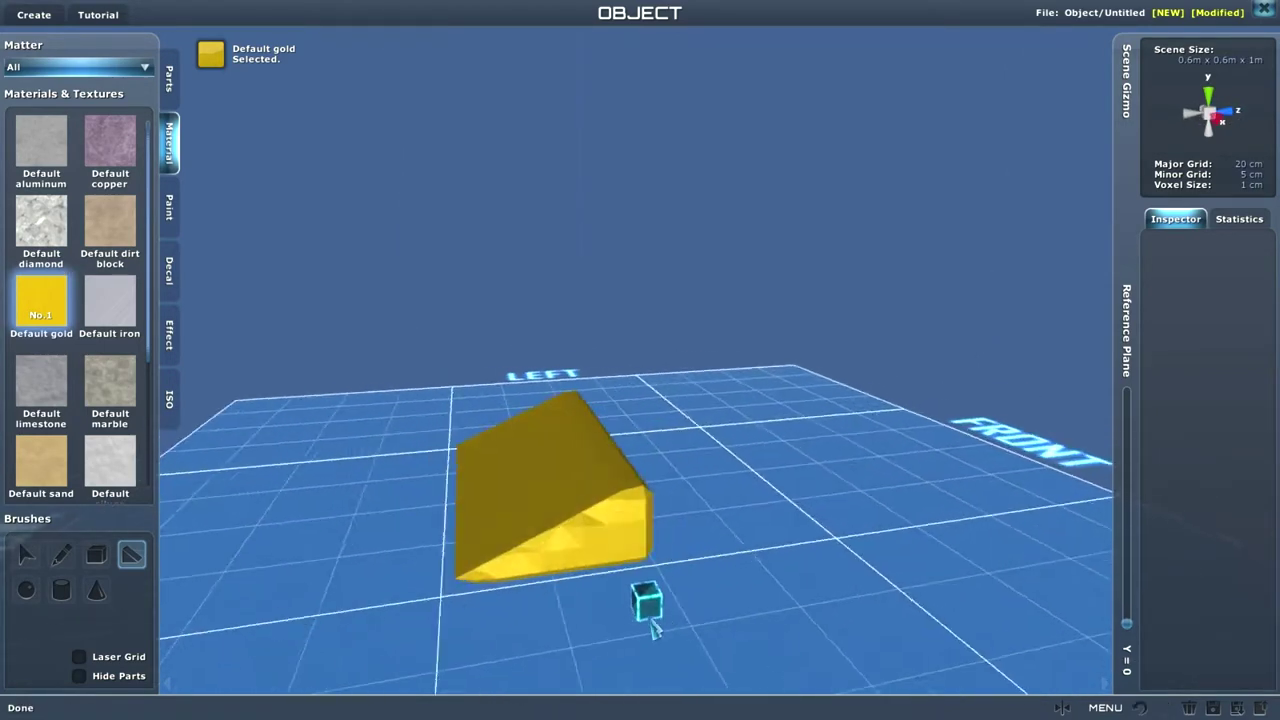
key(ctrl+z)
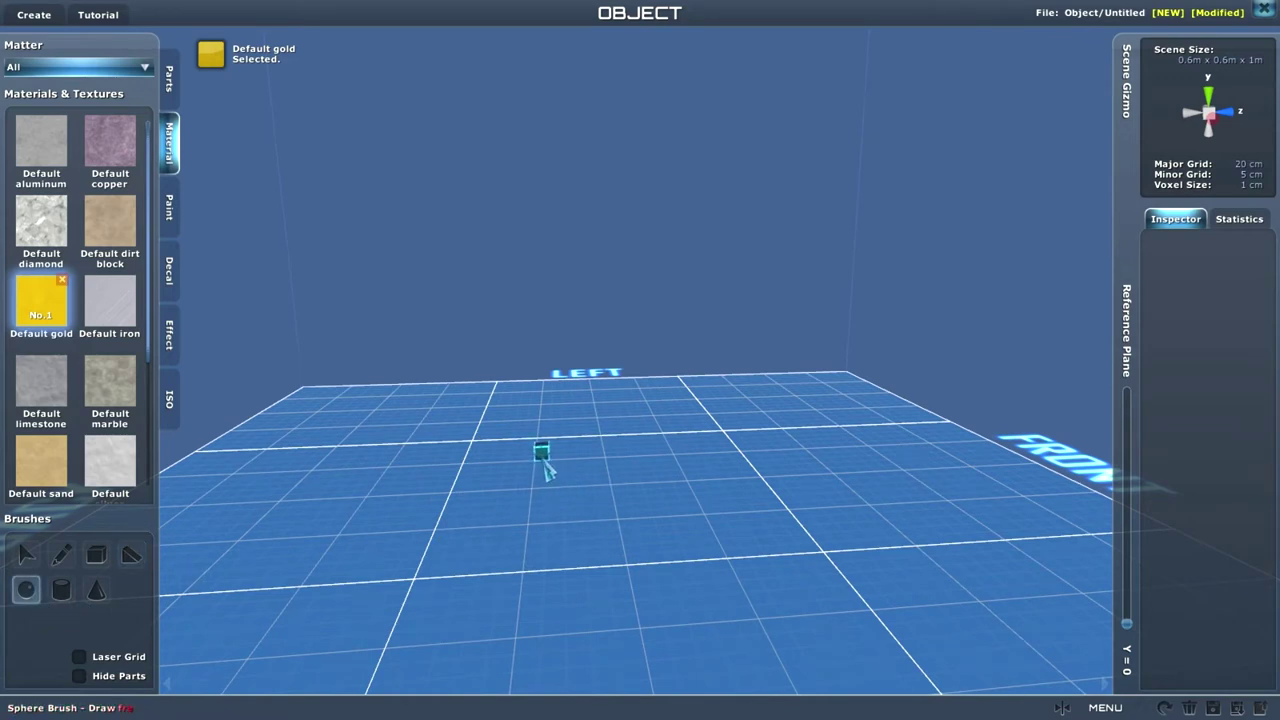
Step: Draw a gold sphere near the middle of the grid with the Sphere Brush, and undo it
drag(692, 528, 701, 520)
click(727, 445)
right_drag(725, 508, 1075, 549)
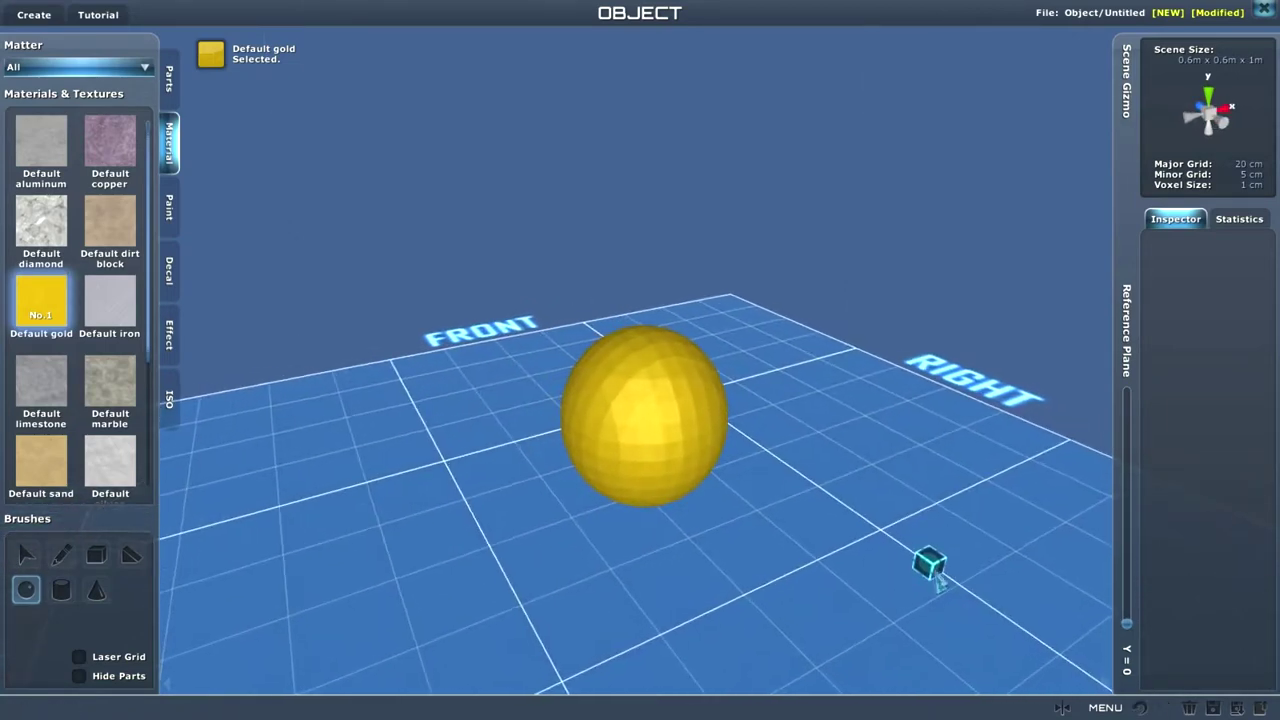
key(ctrl+z)
Step: Draw two upright gold cylinders one after the other with the Cylinder Brush, undoing each
click(62, 590)
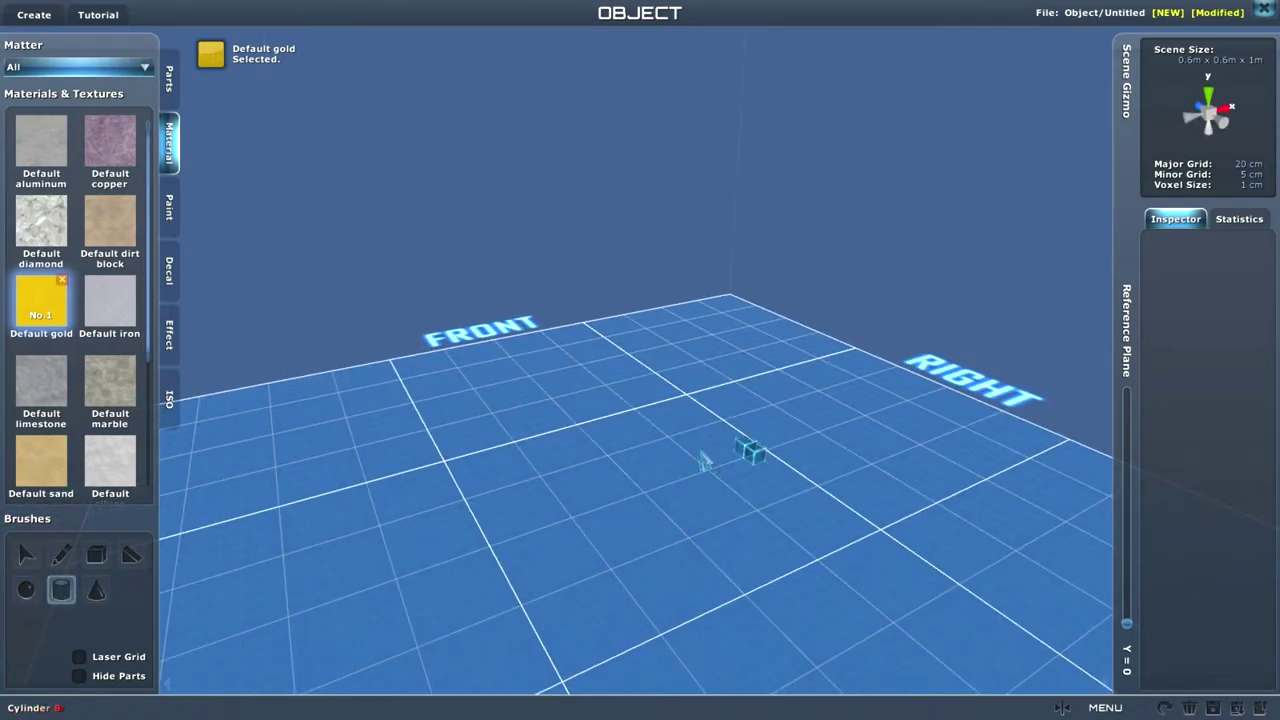
mouse_move(669, 438)
mouse_down()
mouse_move(612, 578)
mouse_move(622, 573)
mouse_up()
click(603, 348)
right_drag(788, 560, 700, 600)
key(ctrl+z)
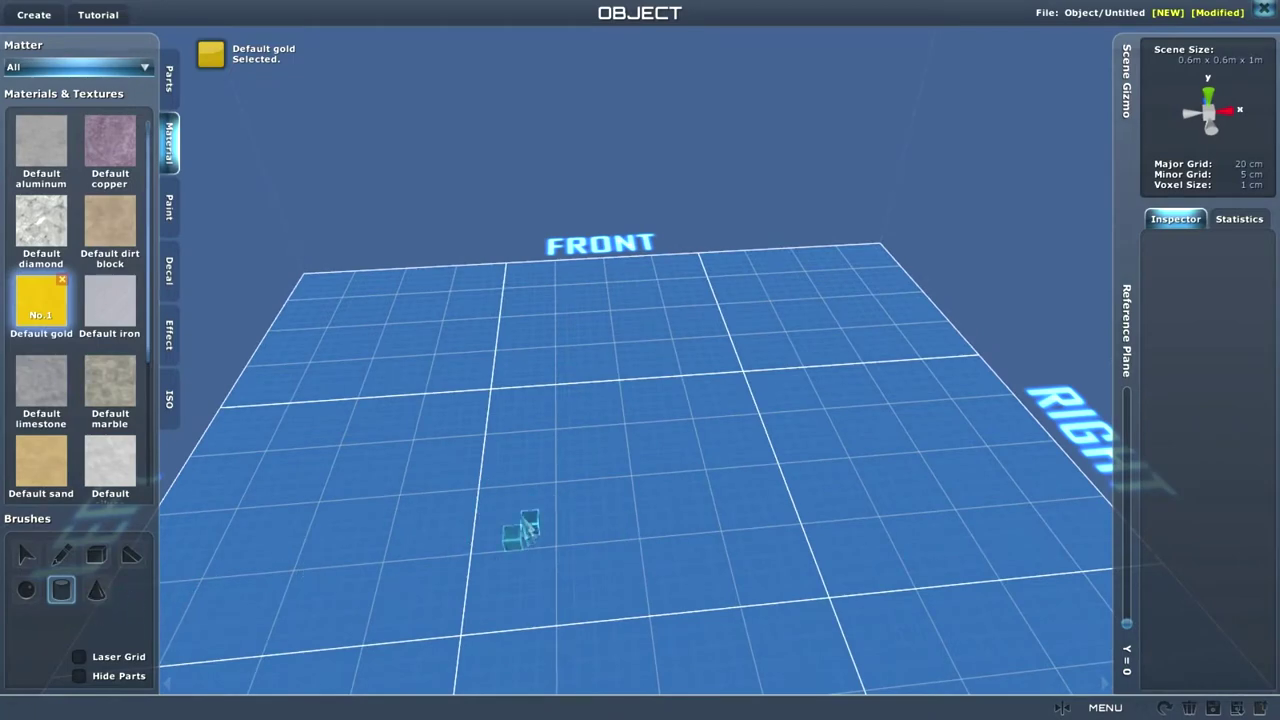
drag(566, 445, 710, 532)
click(686, 368)
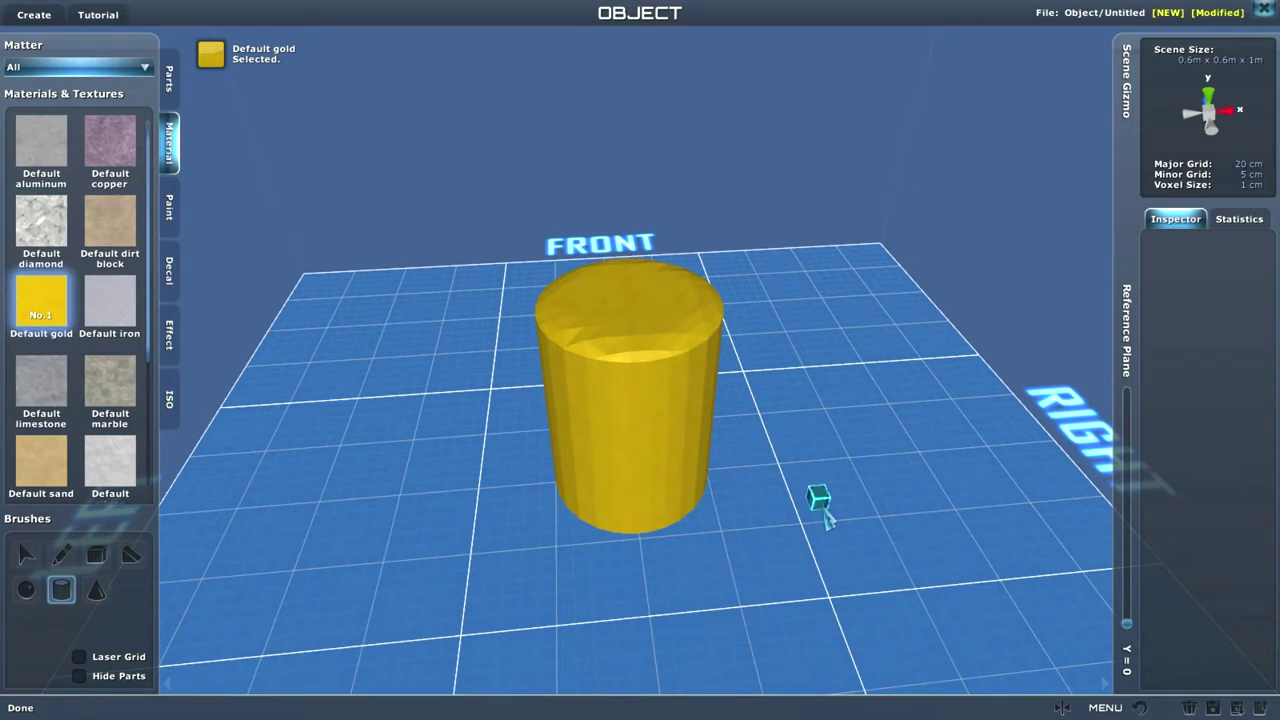
key(ctrl+z)
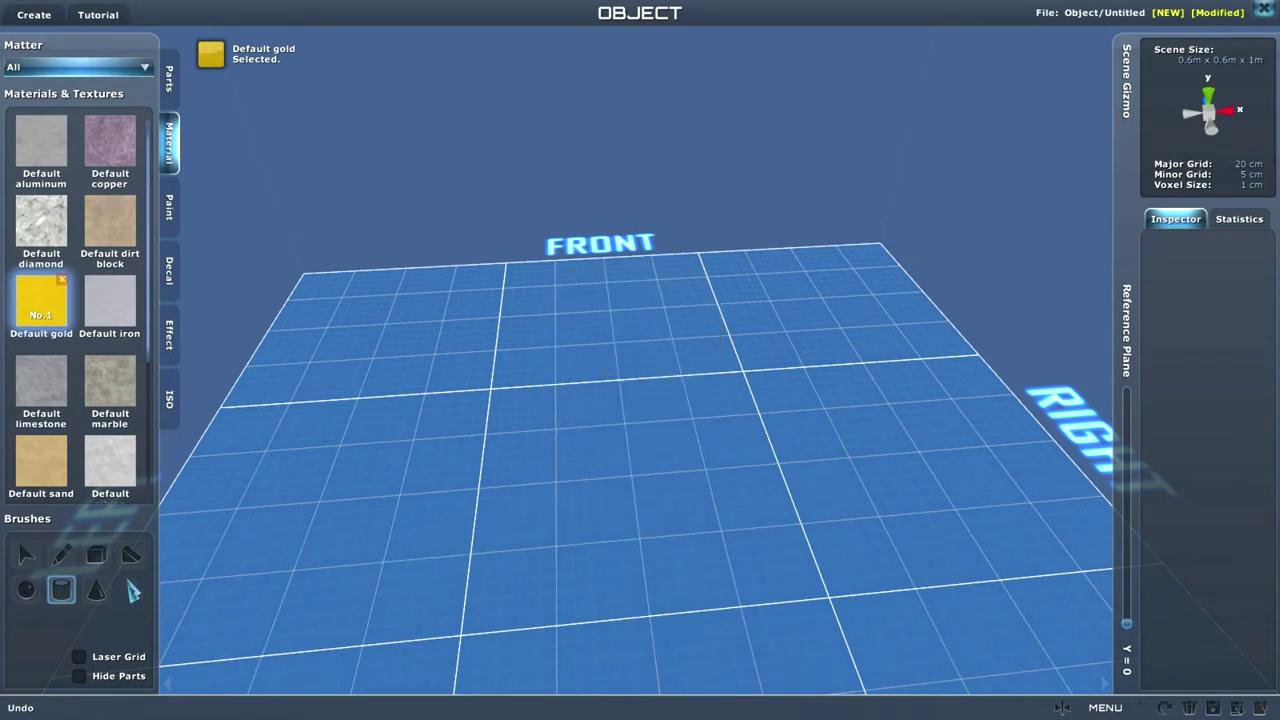
Step: Draw a gold cone of about 10 × 10 × 16 voxels near the middle of the grid
click(97, 596)
drag(563, 432, 718, 538)
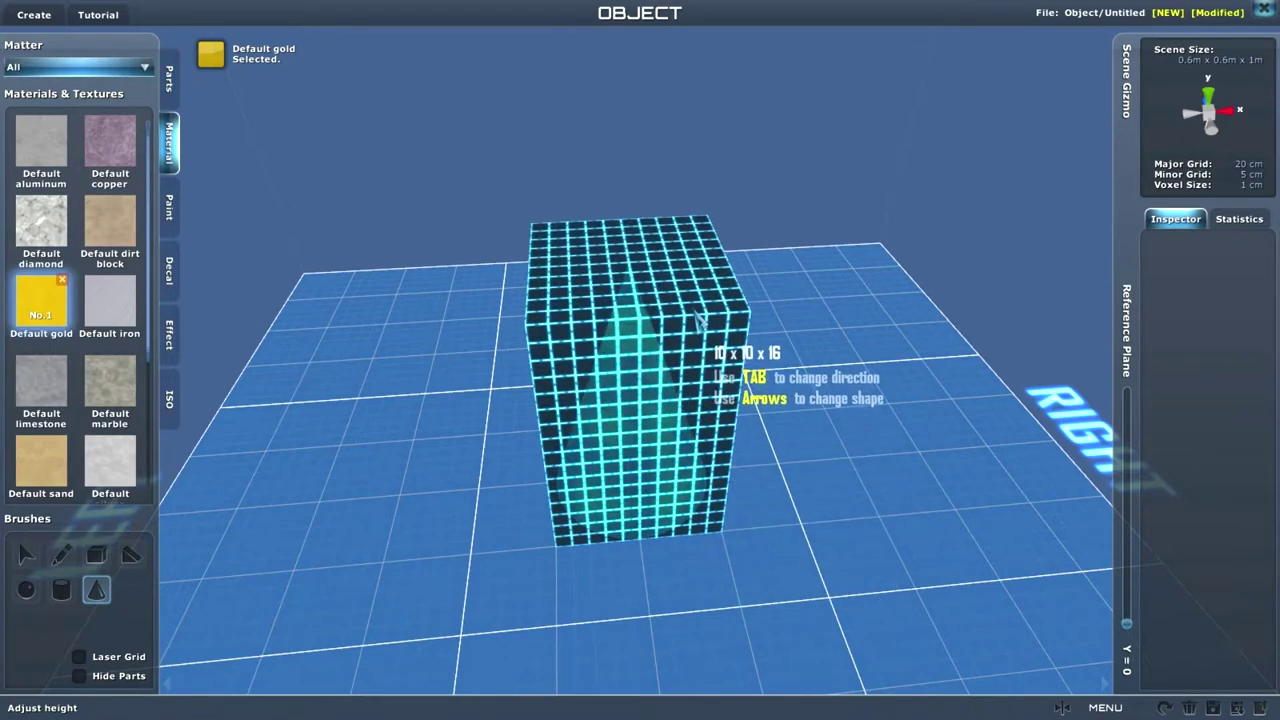
click(701, 318)
mouse_move(866, 462)
right_down()
mouse_move(954, 503)
mouse_move(1091, 449)
mouse_move(1100, 460)
right_up()
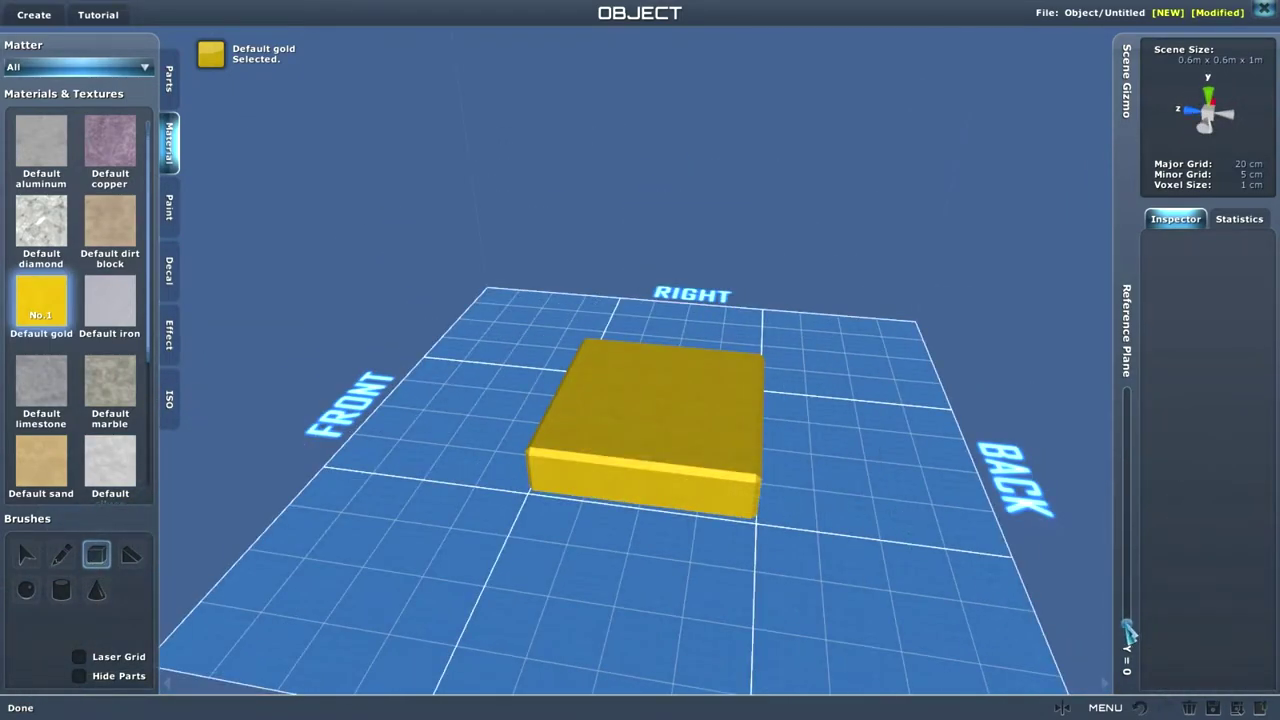
Step: Raise the reference plane to Y = 5, level with the top of the gold slab
scroll(1128, 630, up, 4)
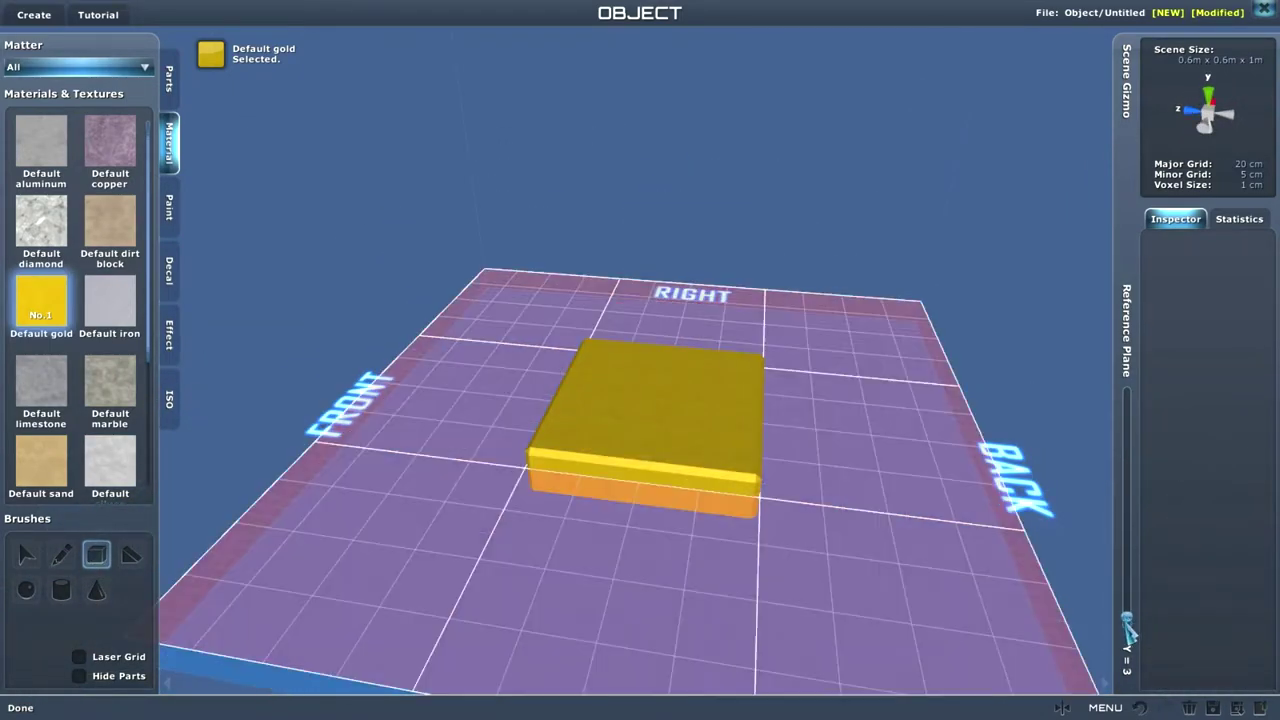
scroll(1126, 628, up, 1)
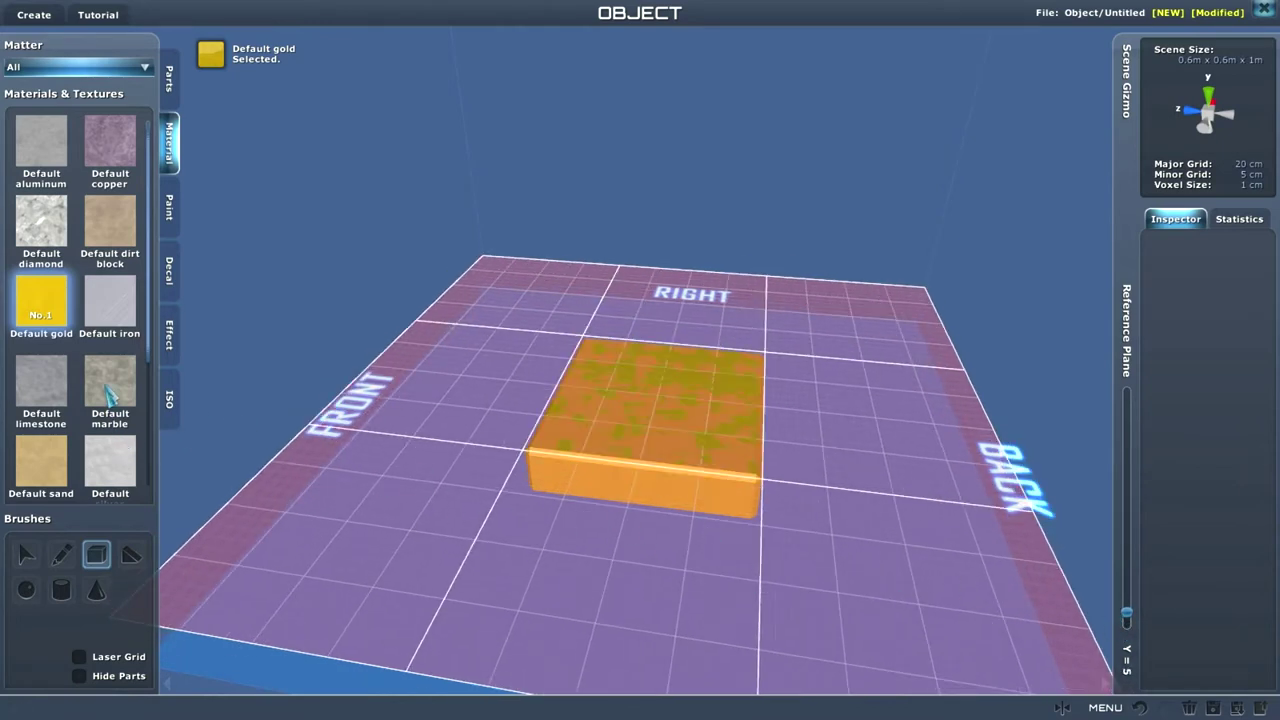
Step: Choose the Diagonal Brush and turn on X-plane mirroring with the mirror at X = 30.0
click(130, 558)
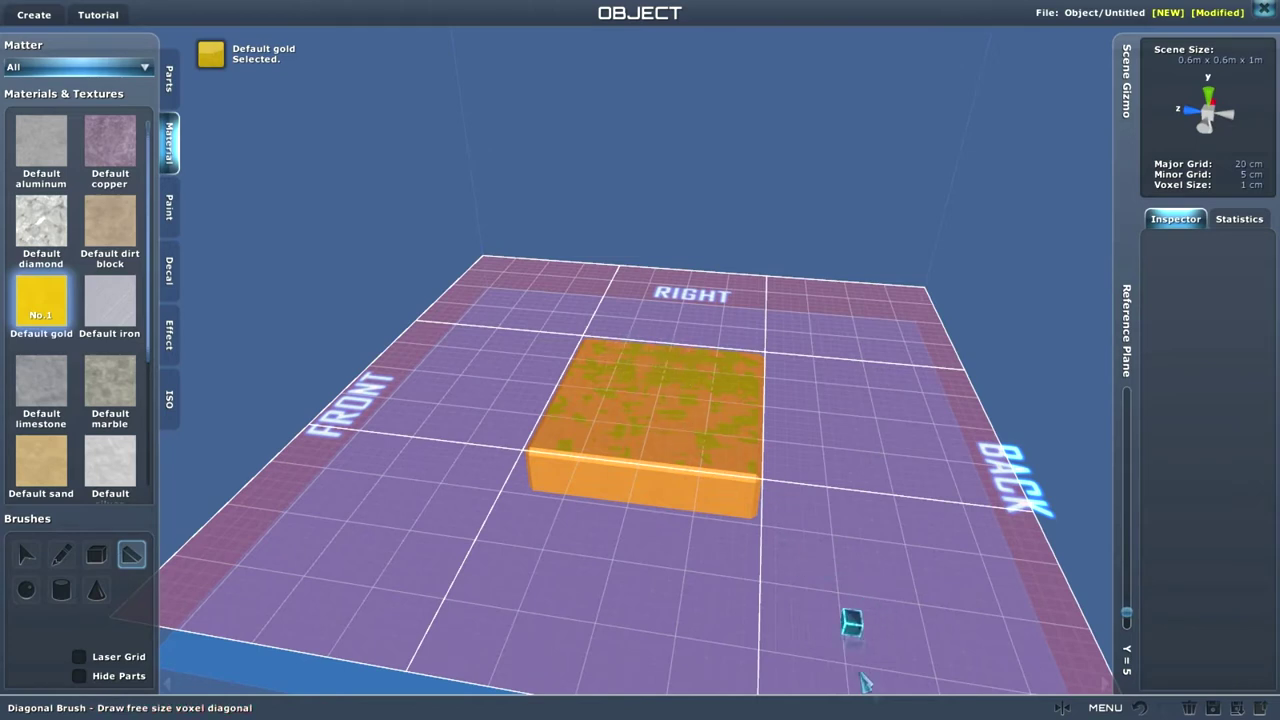
click(1063, 708)
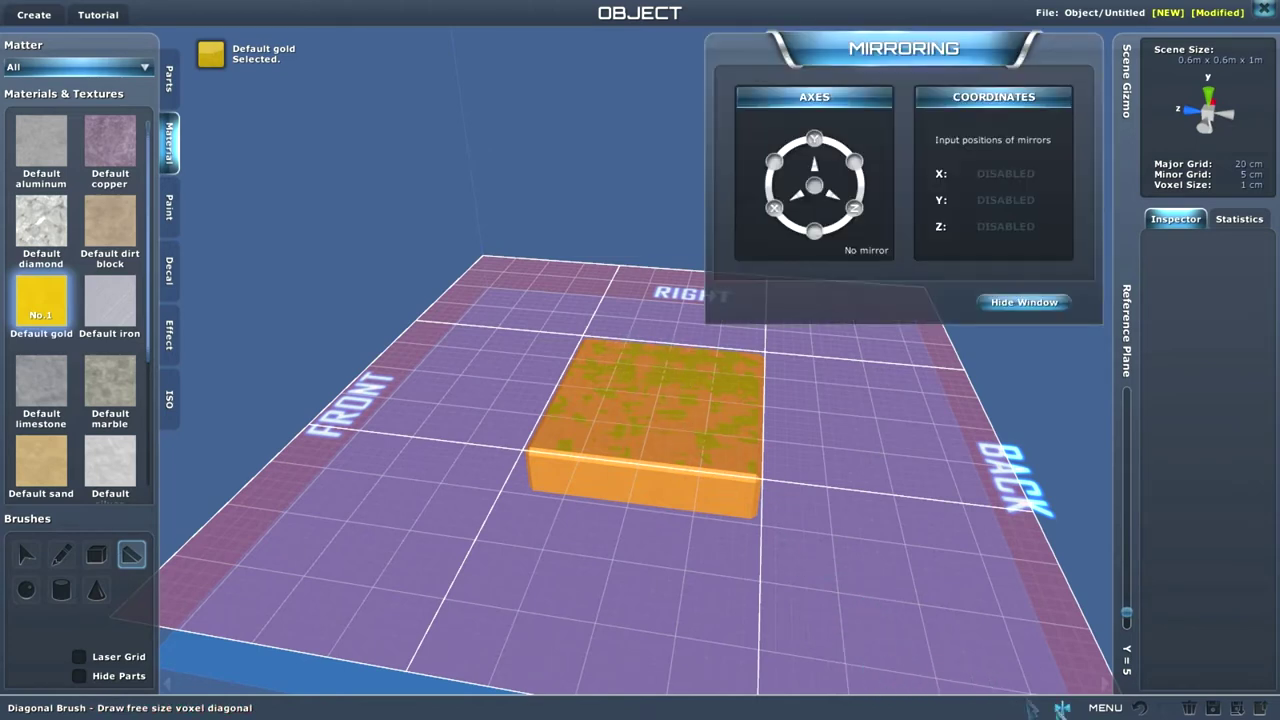
right_drag(776, 290, 858, 190)
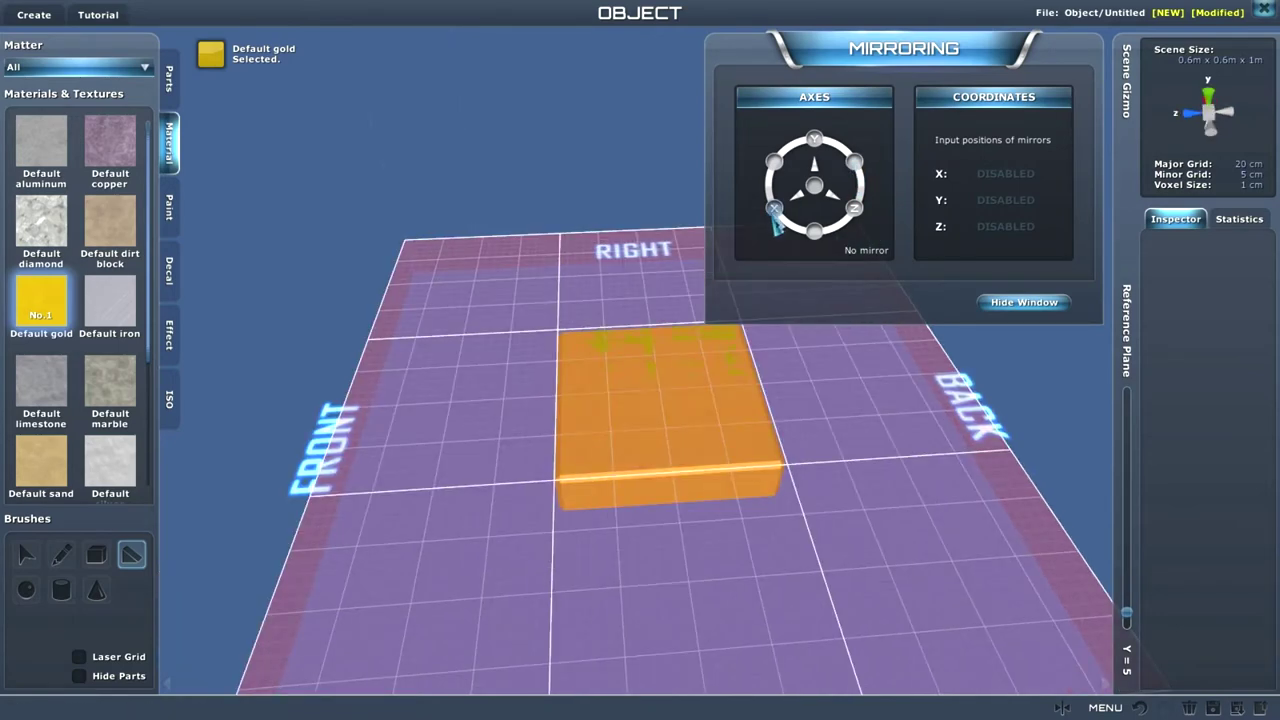
click(774, 210)
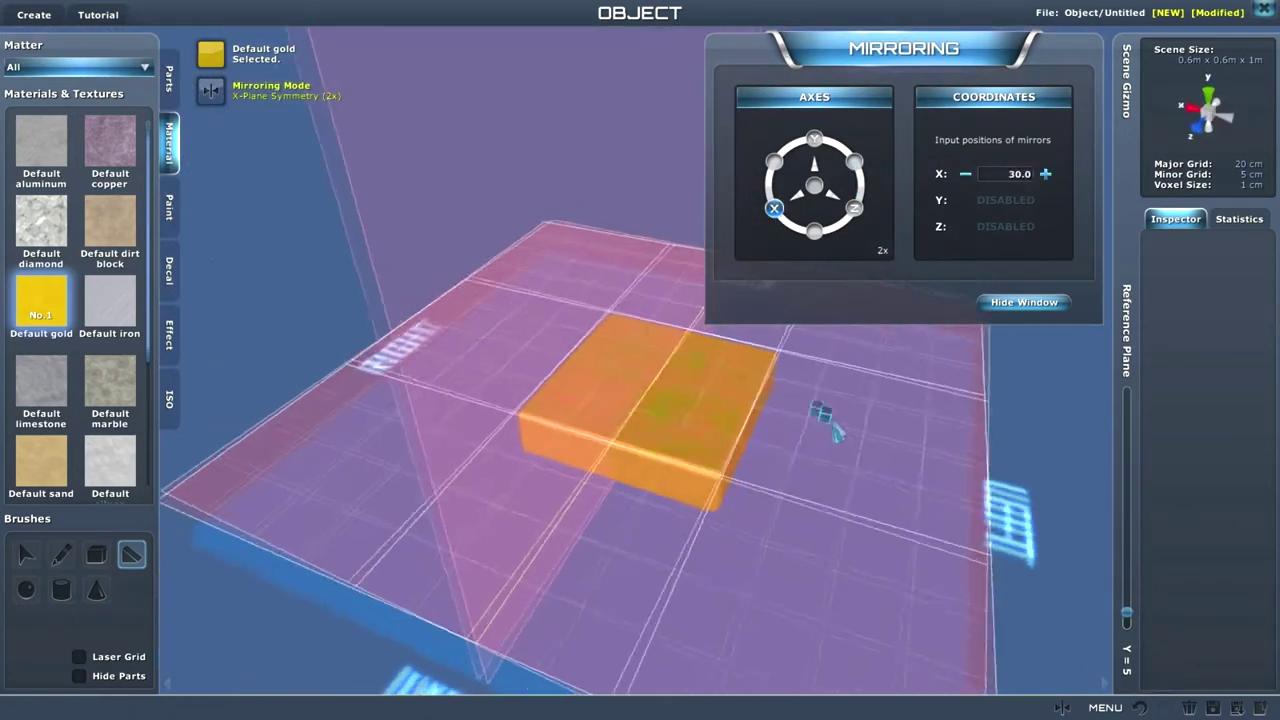
Step: Draw a mirrored gold diagonal wedge on top of the slab, sloping down along its length
mouse_move(650, 450)
mouse_down()
mouse_move(678, 402)
mouse_move(676, 358)
mouse_move(701, 344)
mouse_up()
click(695, 312)
right_drag(678, 482, 259, 470)
right_drag(743, 536, 815, 537)
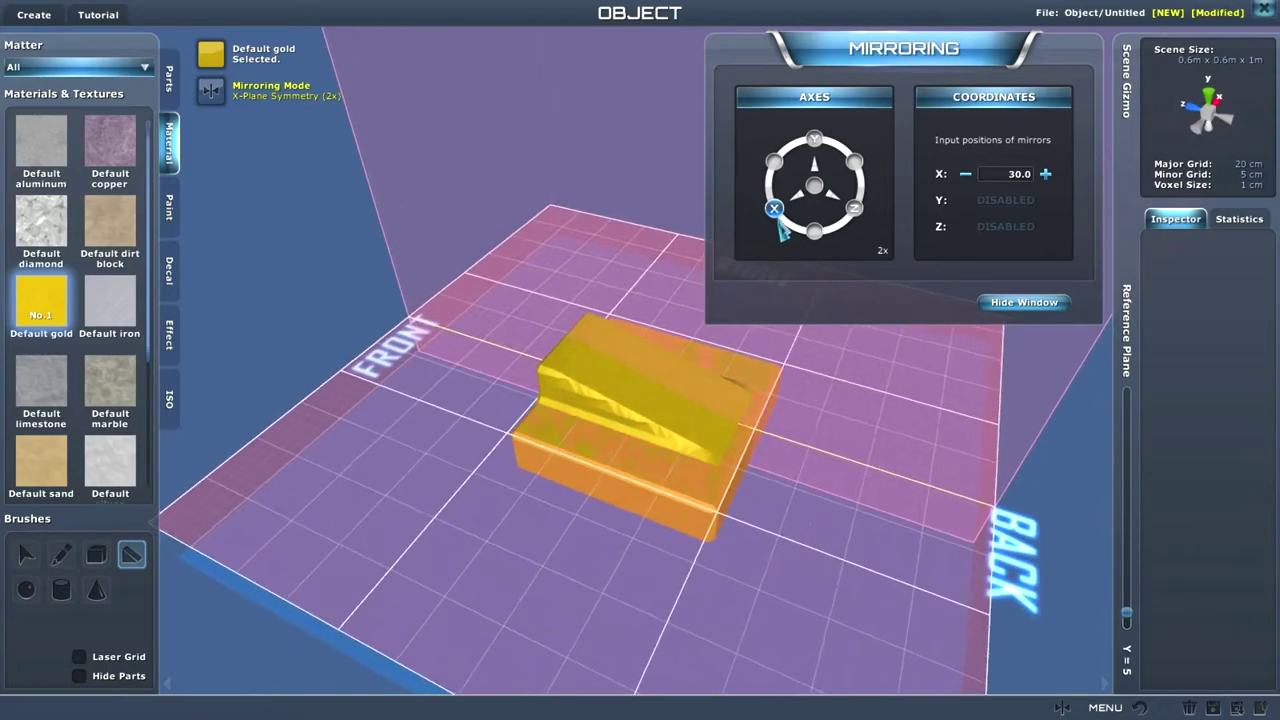
Step: Turn off X-plane mirroring and turn on Z-plane mirroring with the mirror at Z = 30.0
click(775, 209)
right_drag(884, 328, 828, 325)
click(815, 141)
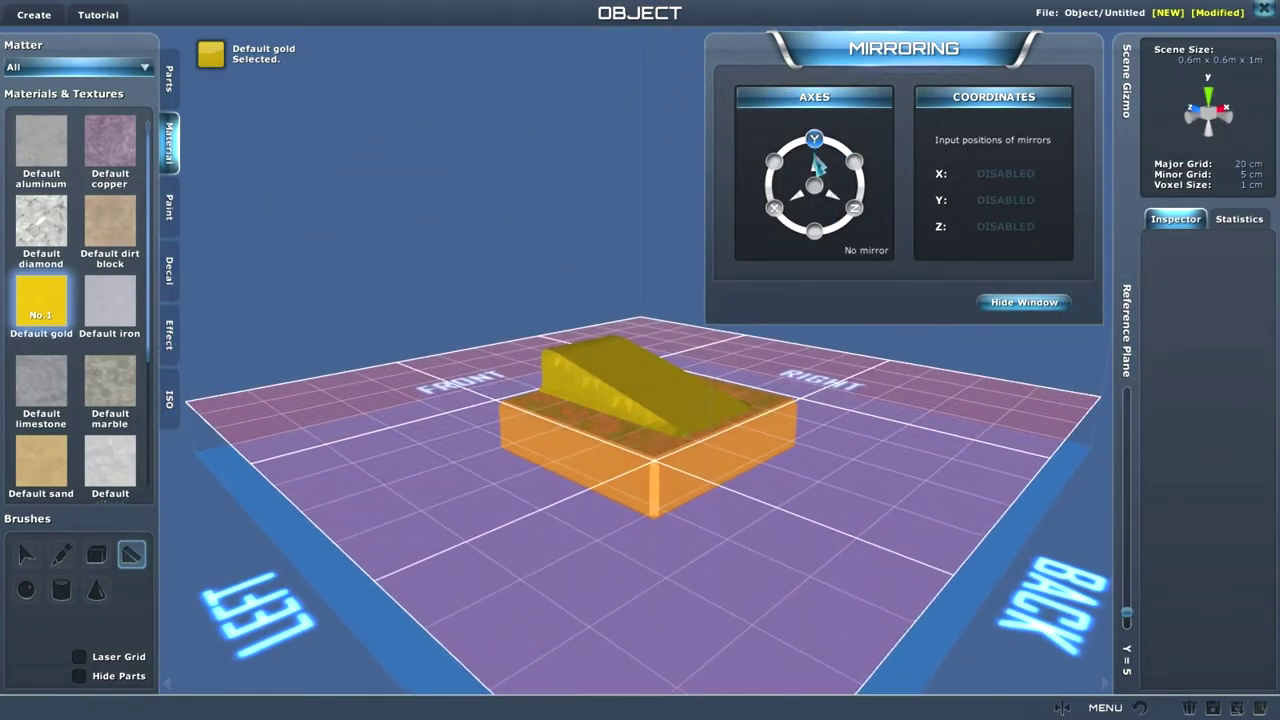
click(854, 208)
right_drag(806, 462, 988, 270)
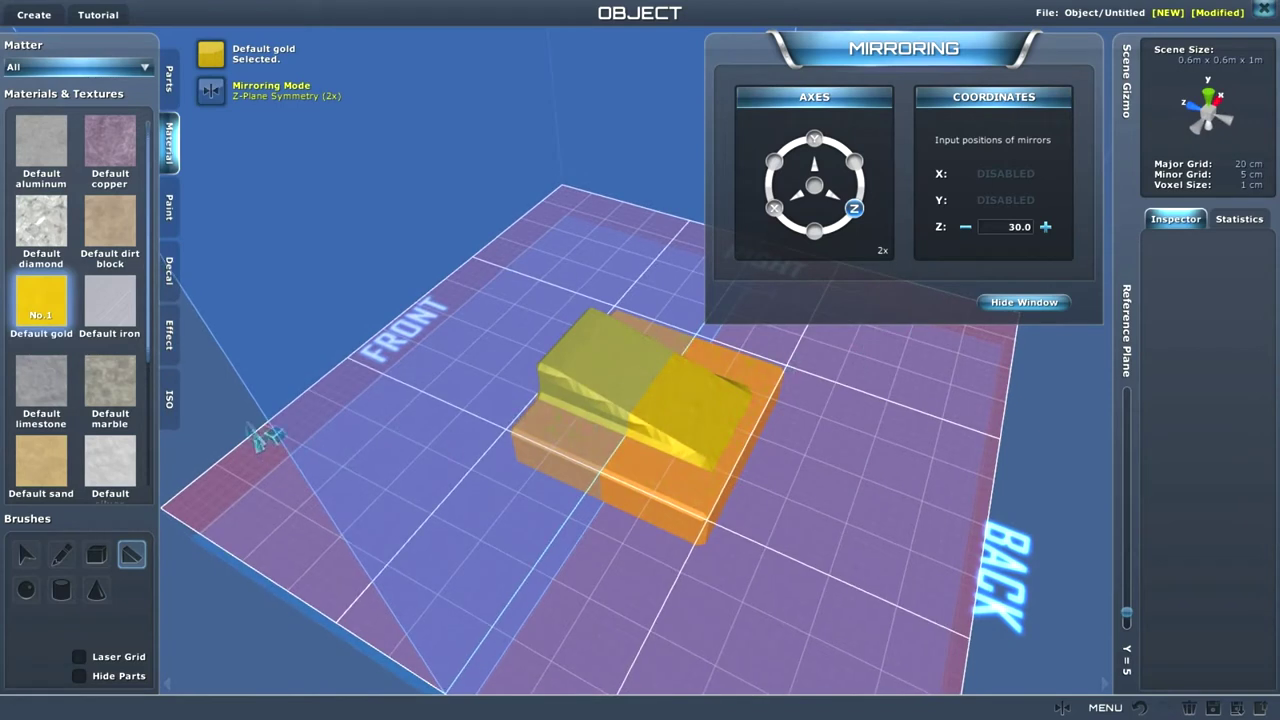
Step: Draw two mirrored pairs of upright gold cylinders on the slab, one pair on each side of the wedge
click(64, 590)
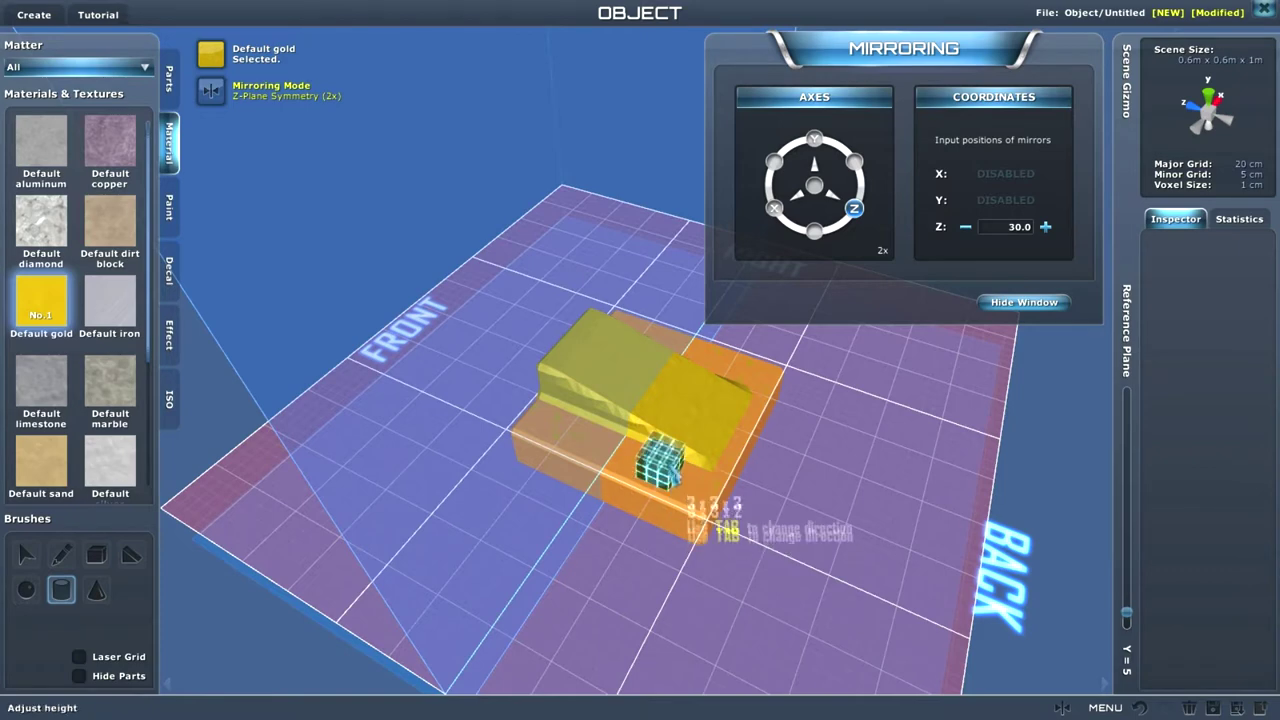
click(676, 435)
right_drag(676, 435, 717, 477)
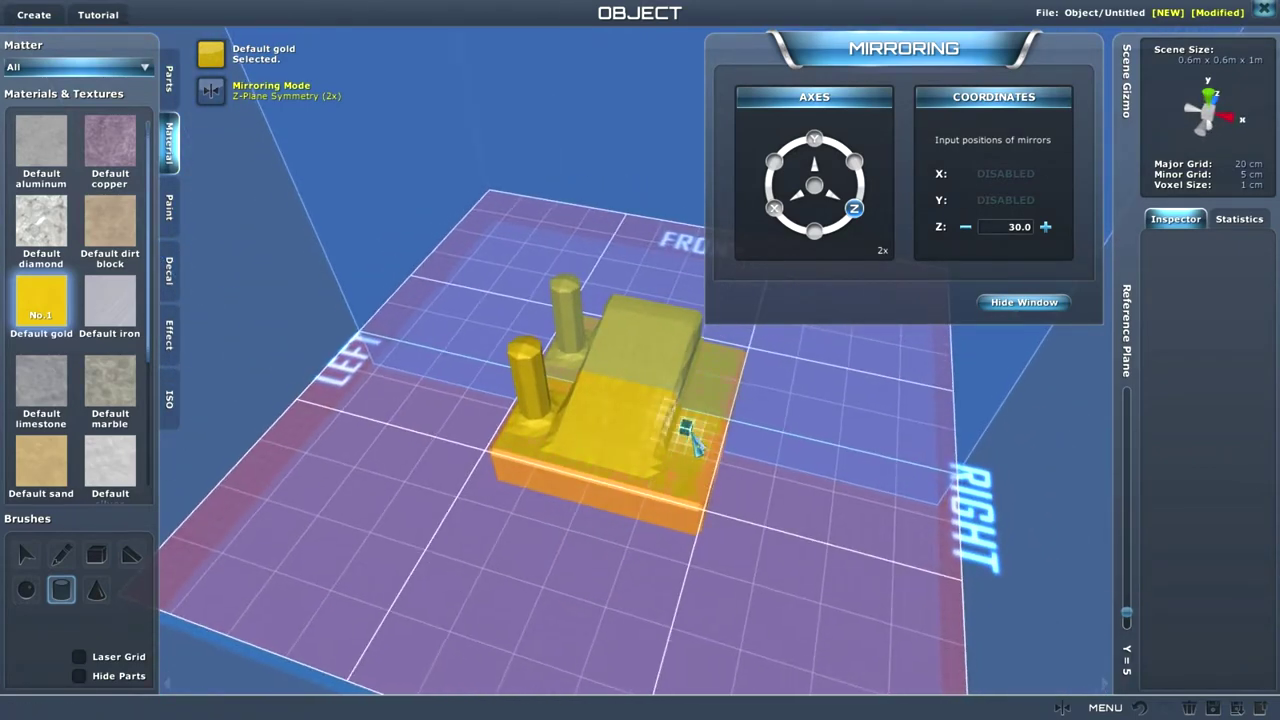
drag(697, 437, 714, 434)
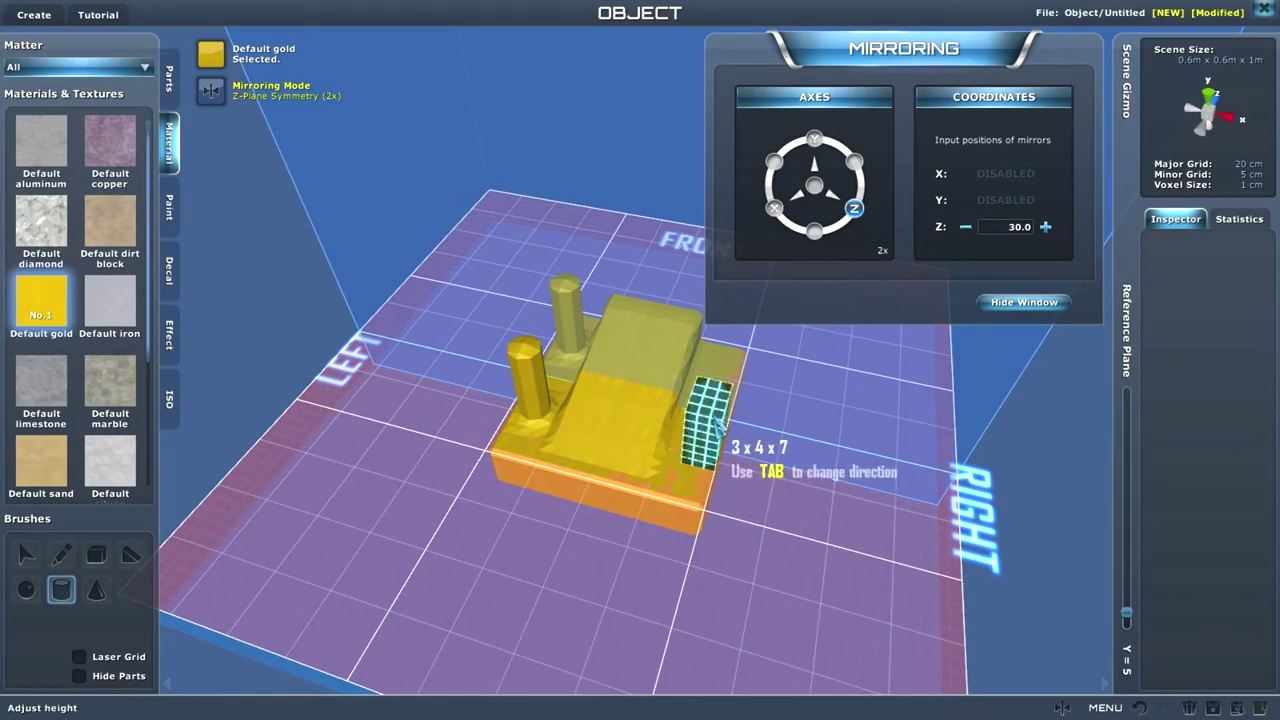
click(712, 430)
right_drag(771, 514, 557, 497)
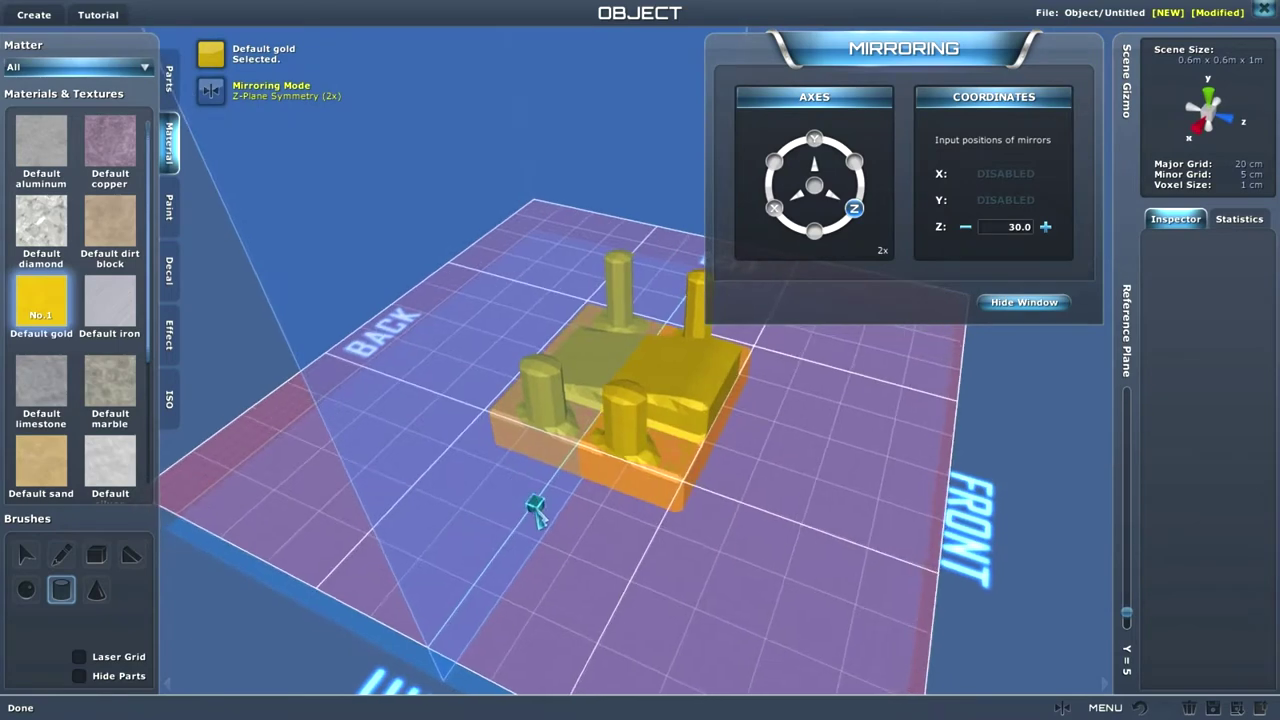
Step: Airbrush the tops of the cylinders in pink, RGB (100%, 5%, 33%)
click(171, 210)
scroll(295, 350, up, 5)
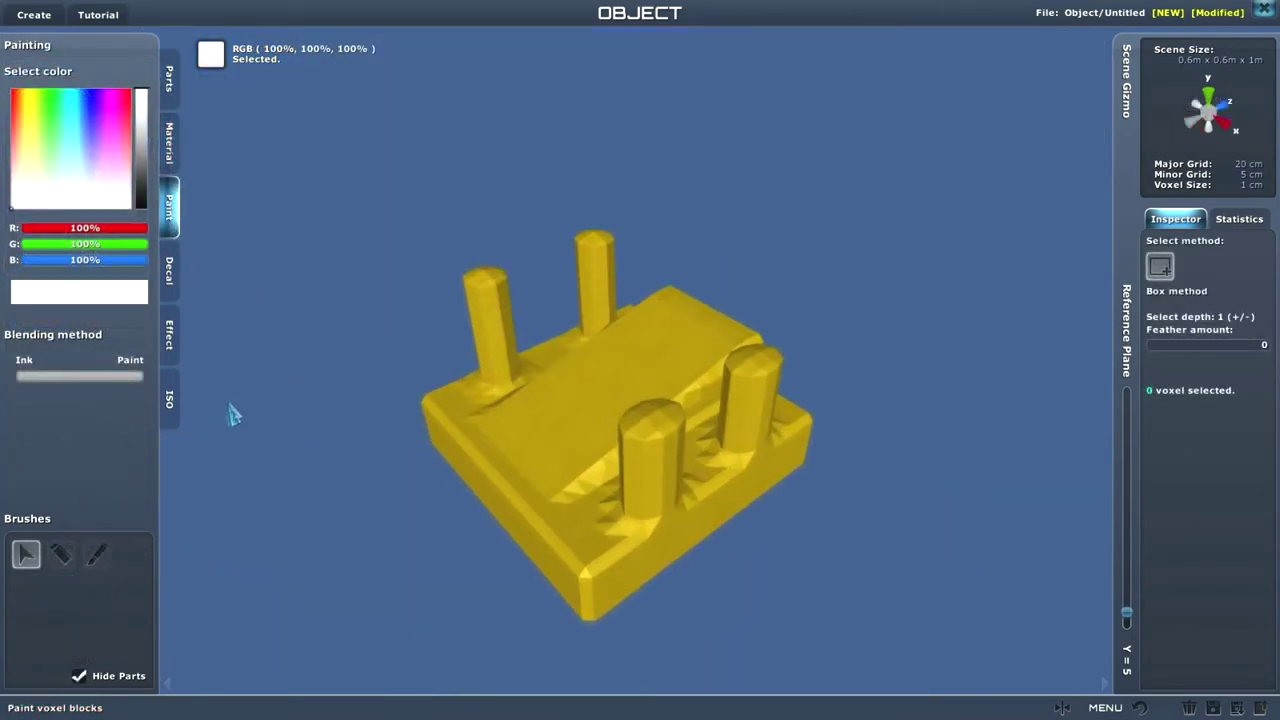
right_drag(569, 553, 646, 557)
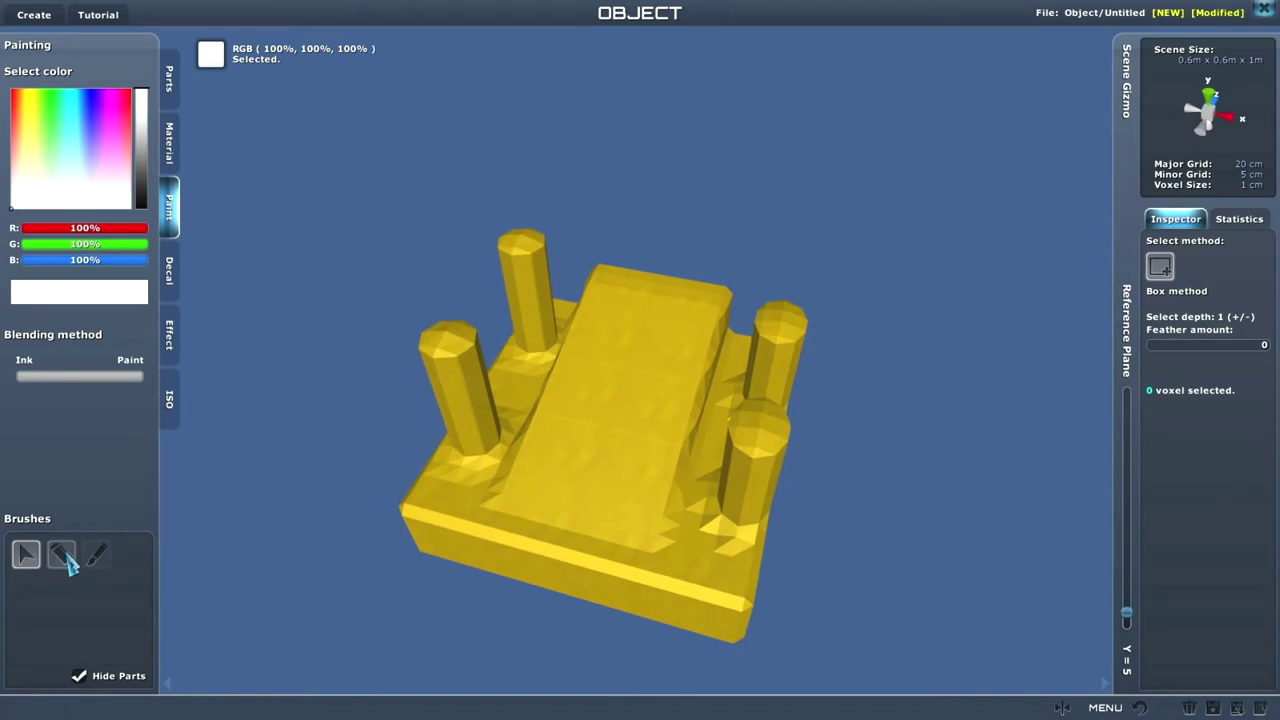
click(97, 557)
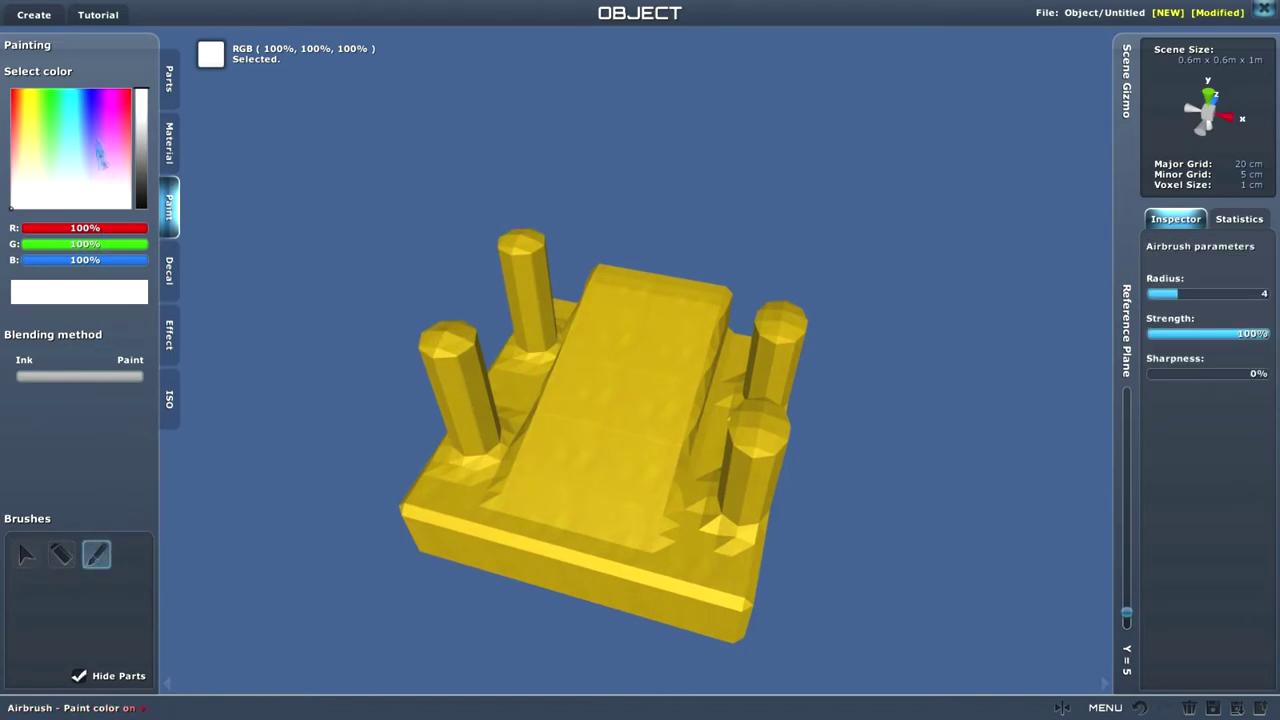
click(127, 95)
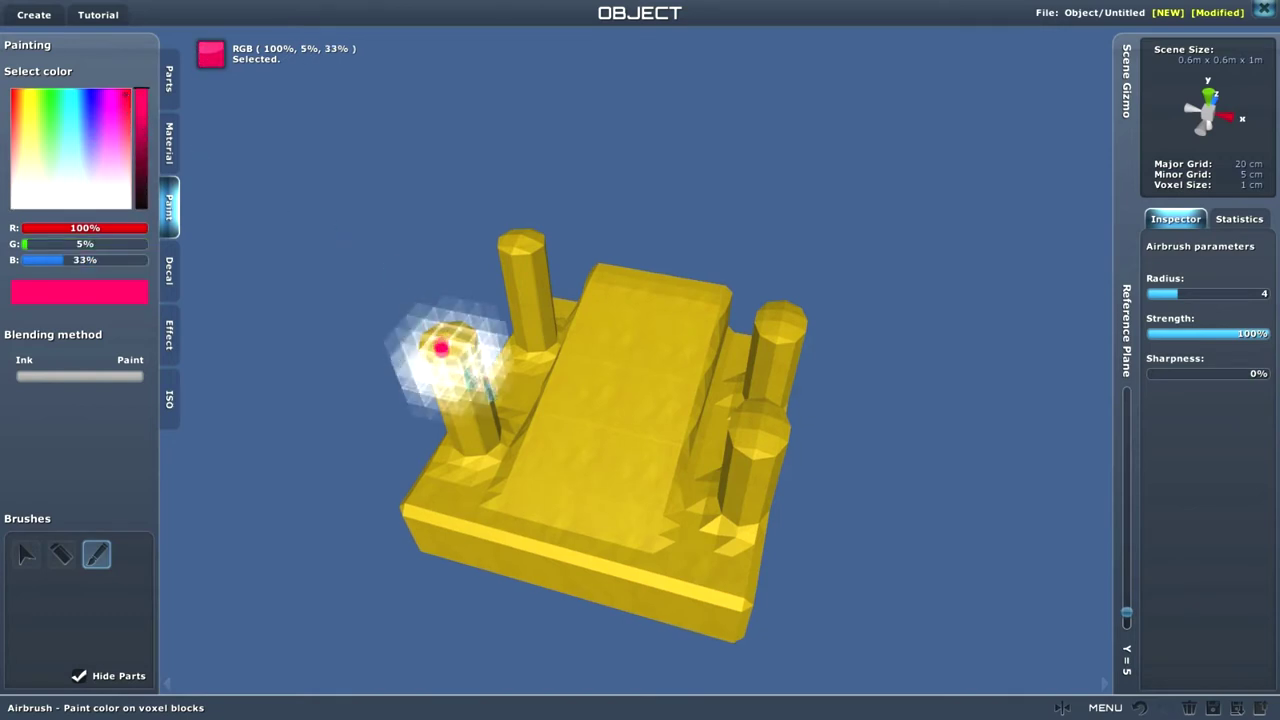
right_drag(442, 346, 471, 398)
scroll(438, 446, up, 3)
mouse_move(425, 456)
mouse_down()
mouse_move(391, 454)
mouse_move(380, 487)
mouse_move(392, 484)
mouse_move(371, 461)
mouse_move(401, 490)
mouse_up()
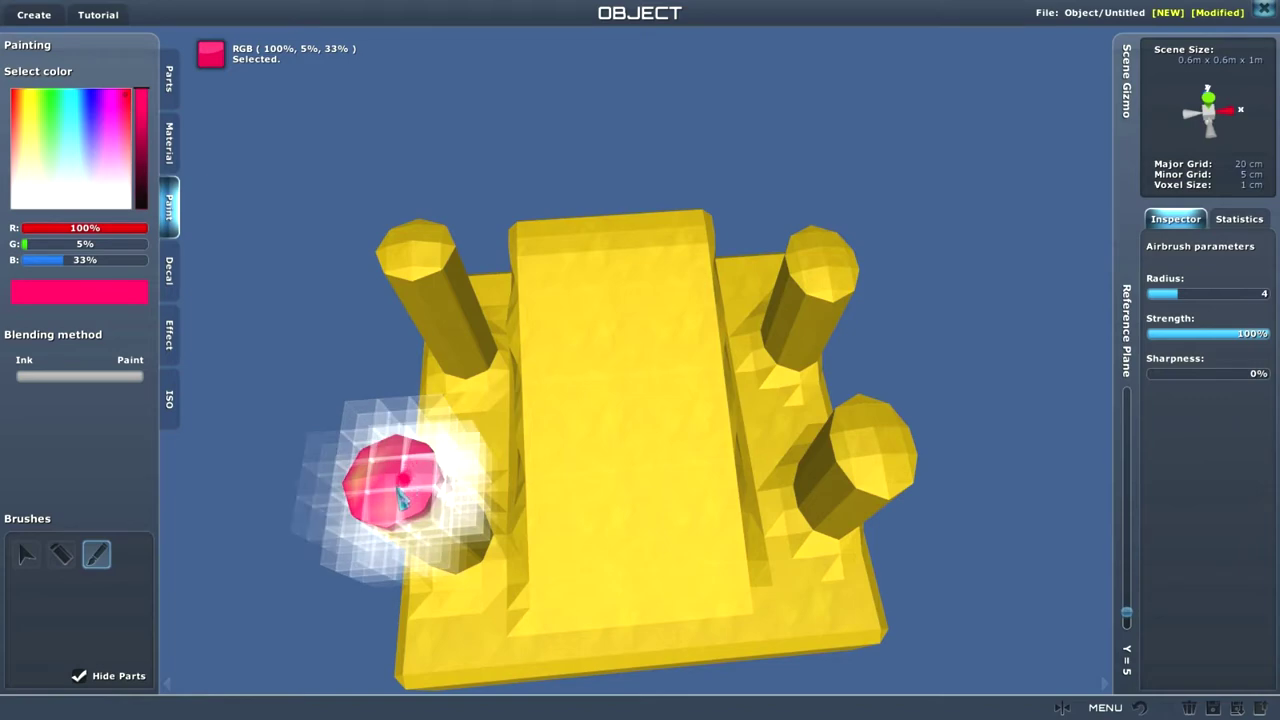
right_drag(441, 463, 525, 421)
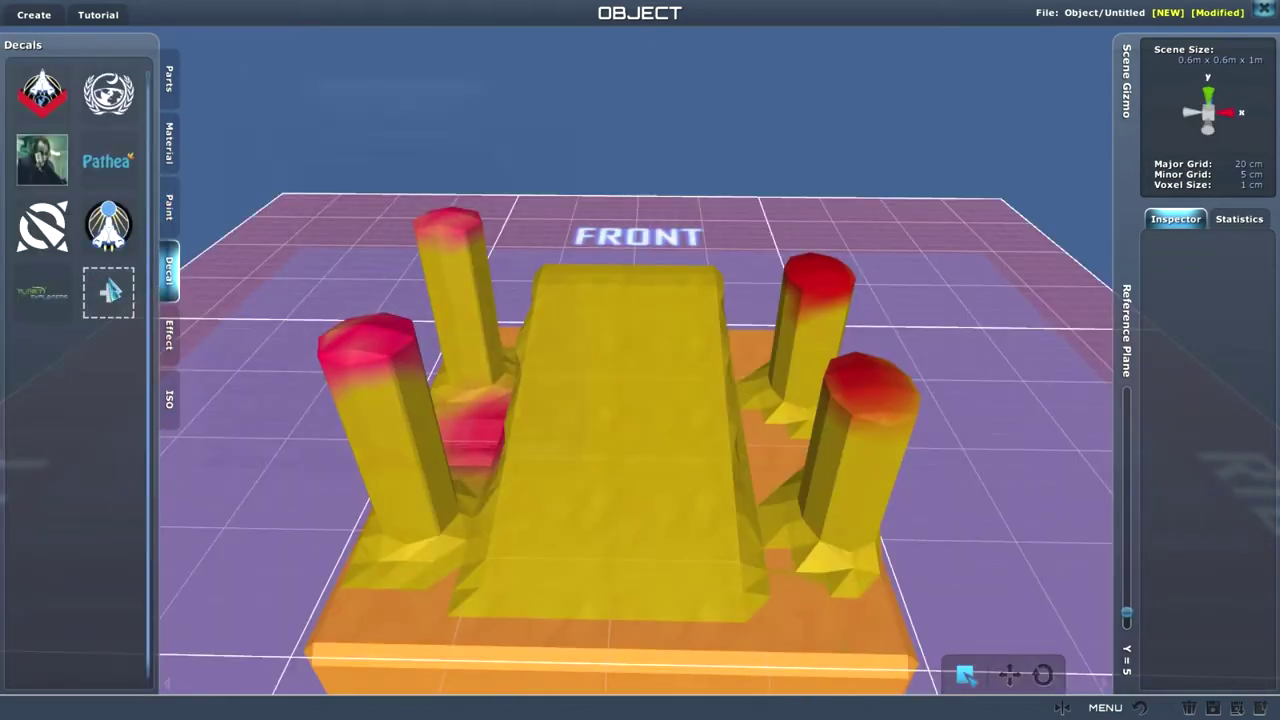
Step: Create a new decal from the image file c://joker.jpg
click(108, 292)
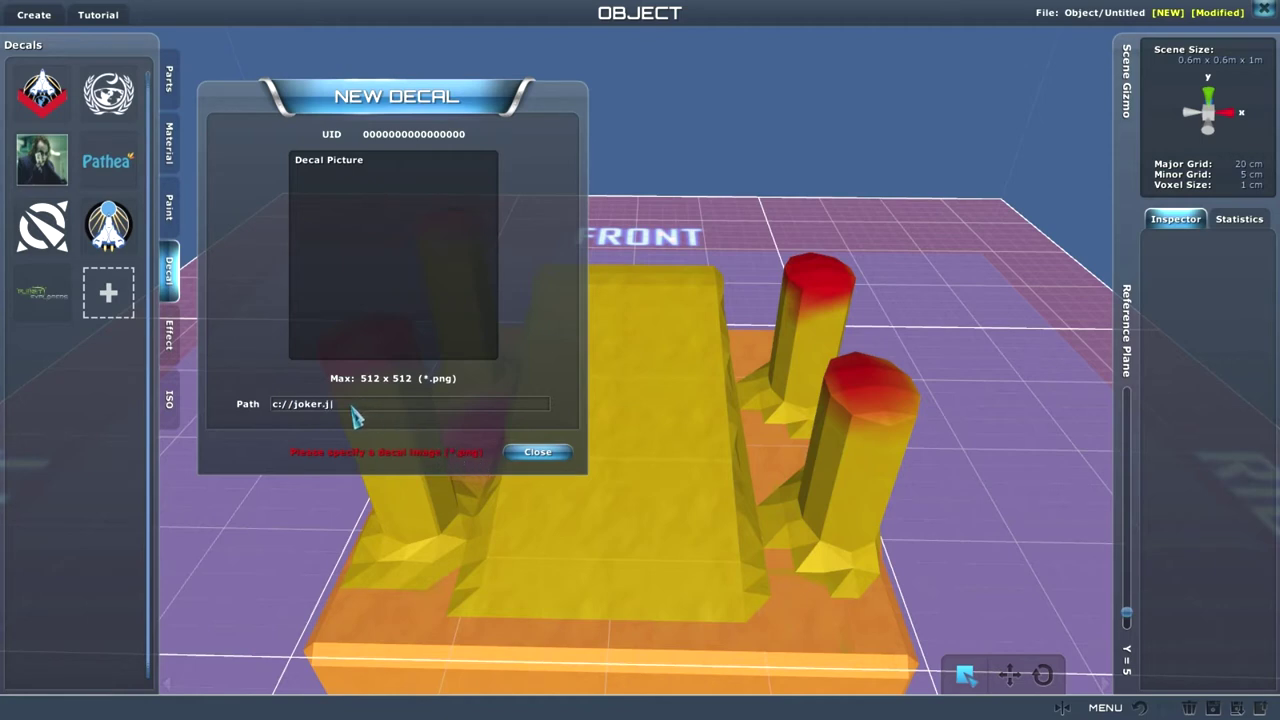
text(g)
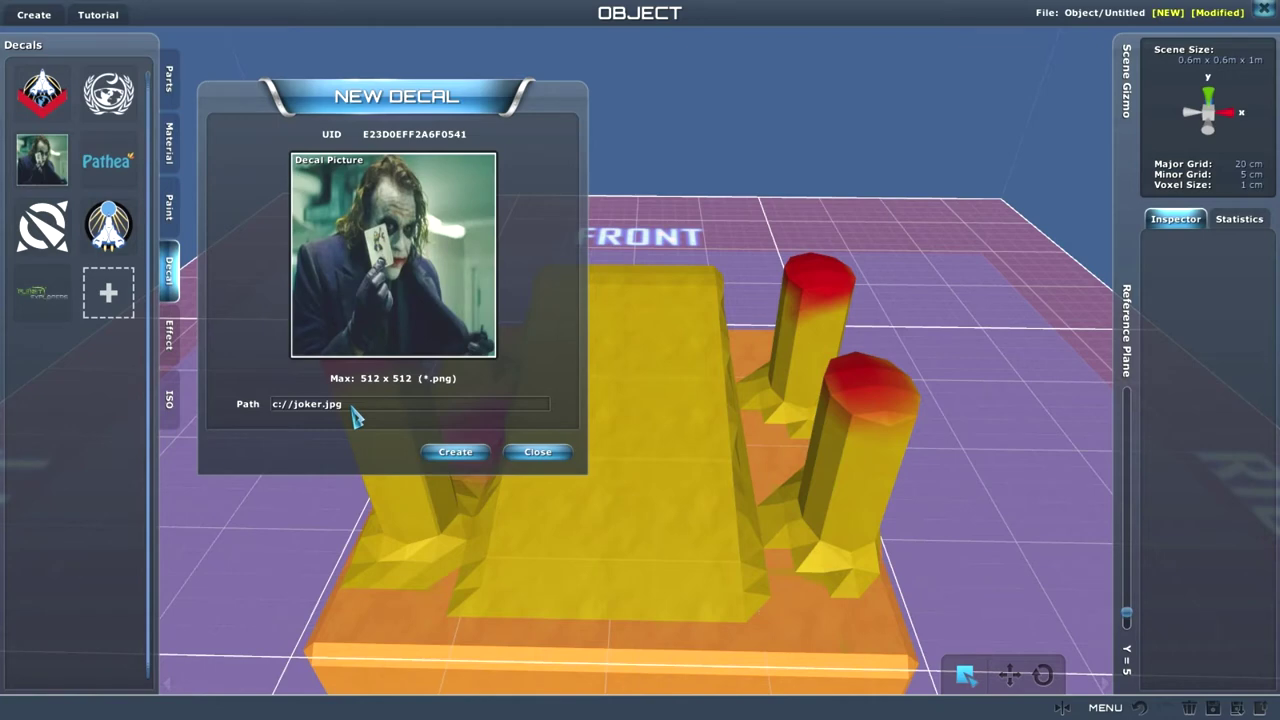
click(455, 452)
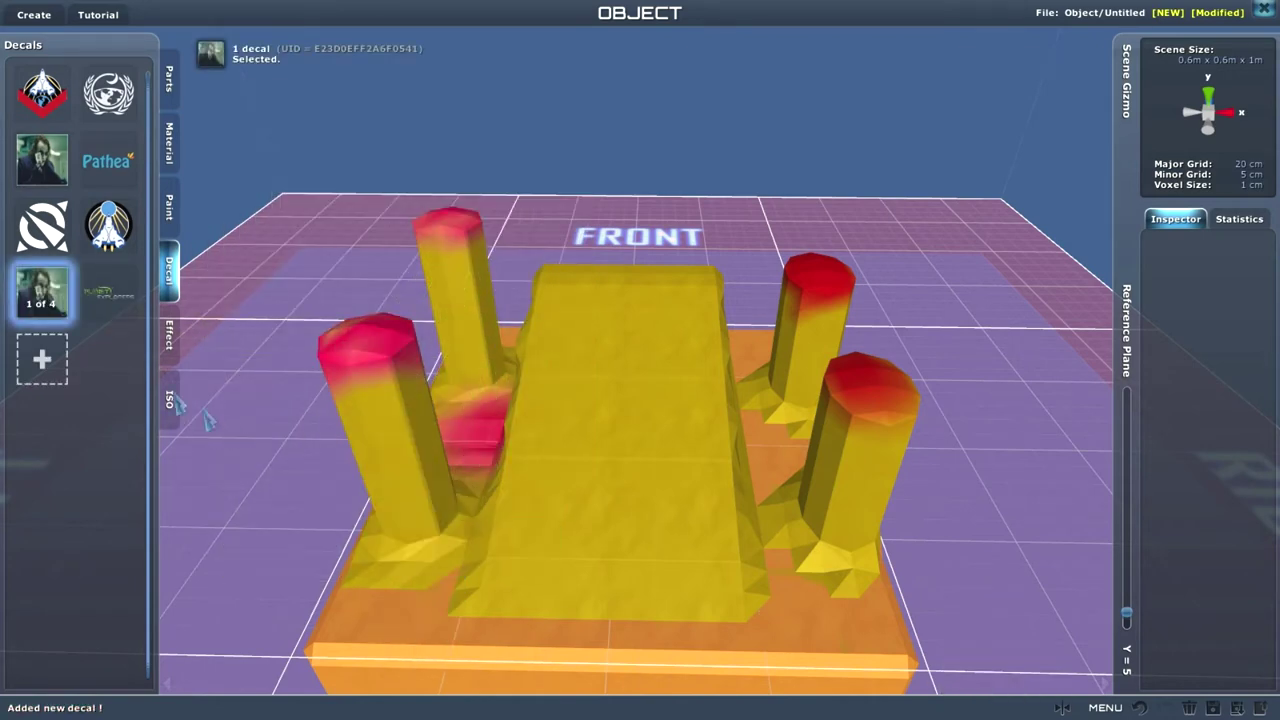
Step: Place the new Joker decal on the sloping face of the wedge
drag(46, 308, 383, 426)
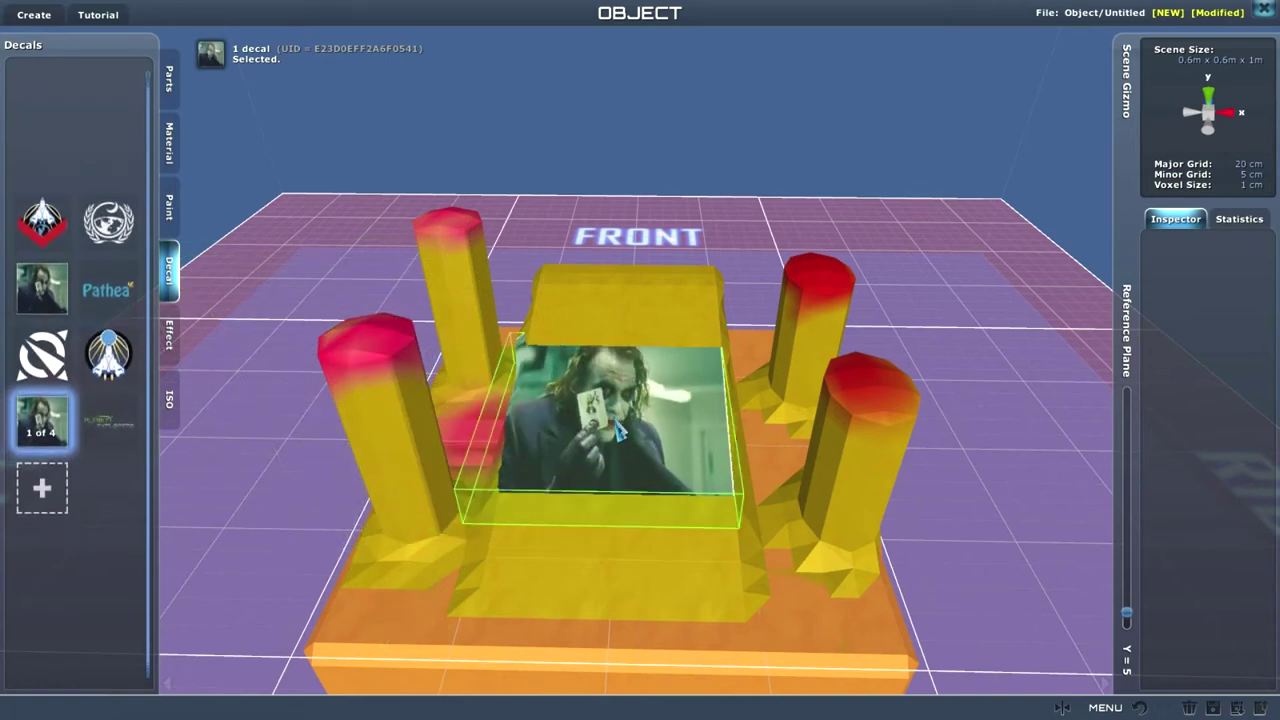
right_drag(640, 450, 614, 397)
click(613, 410)
right_drag(837, 643, 845, 692)
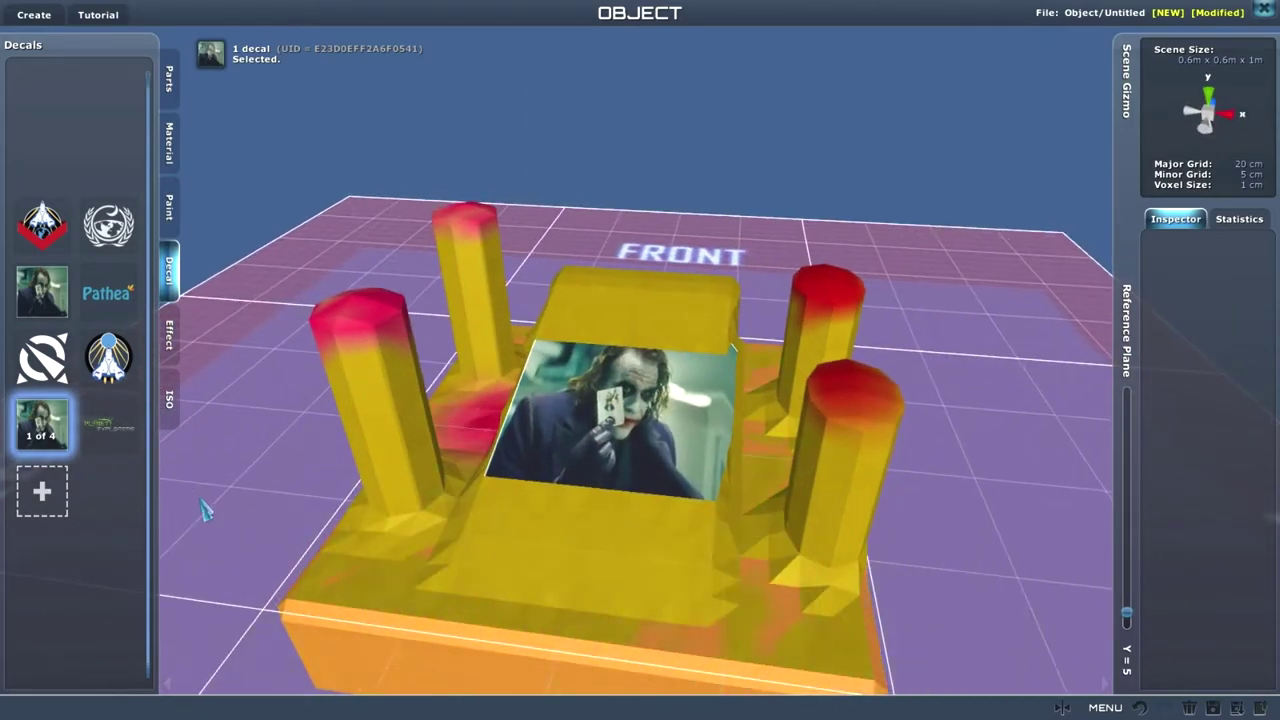
Step: Resize the placed decal to 0.05 × 0.05 and apply the change
click(465, 527)
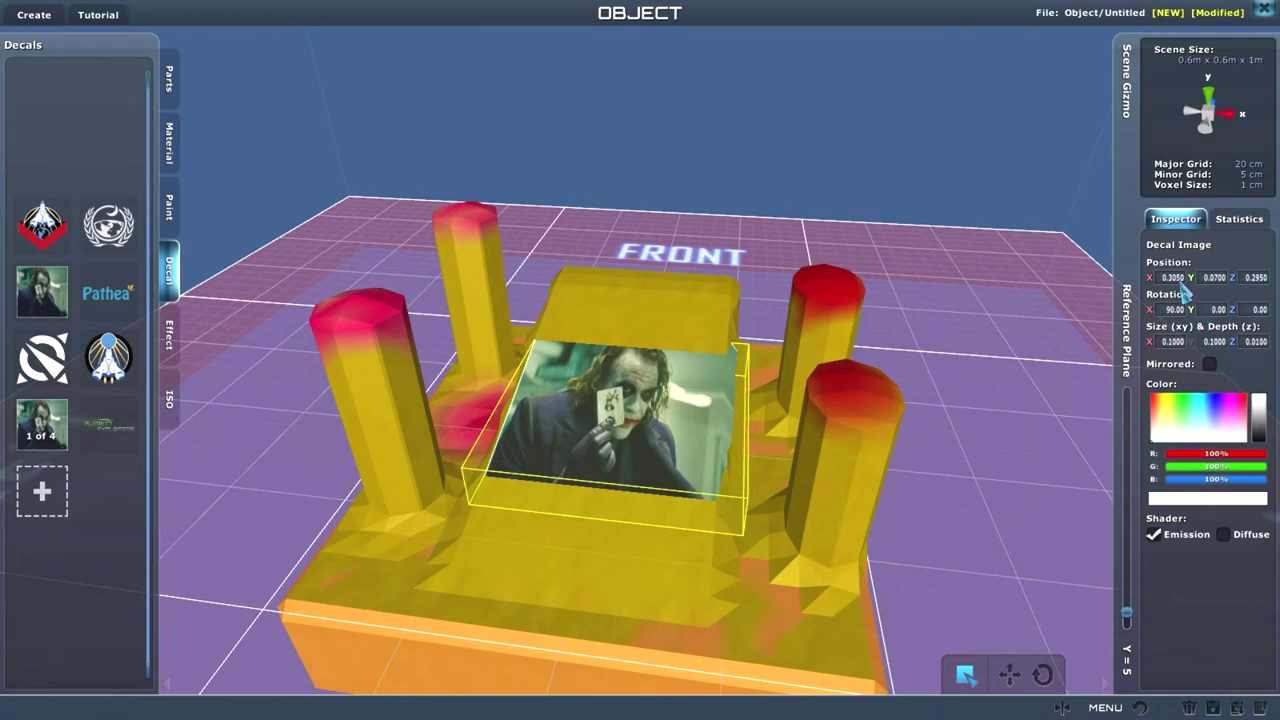
right_drag(941, 497, 1075, 474)
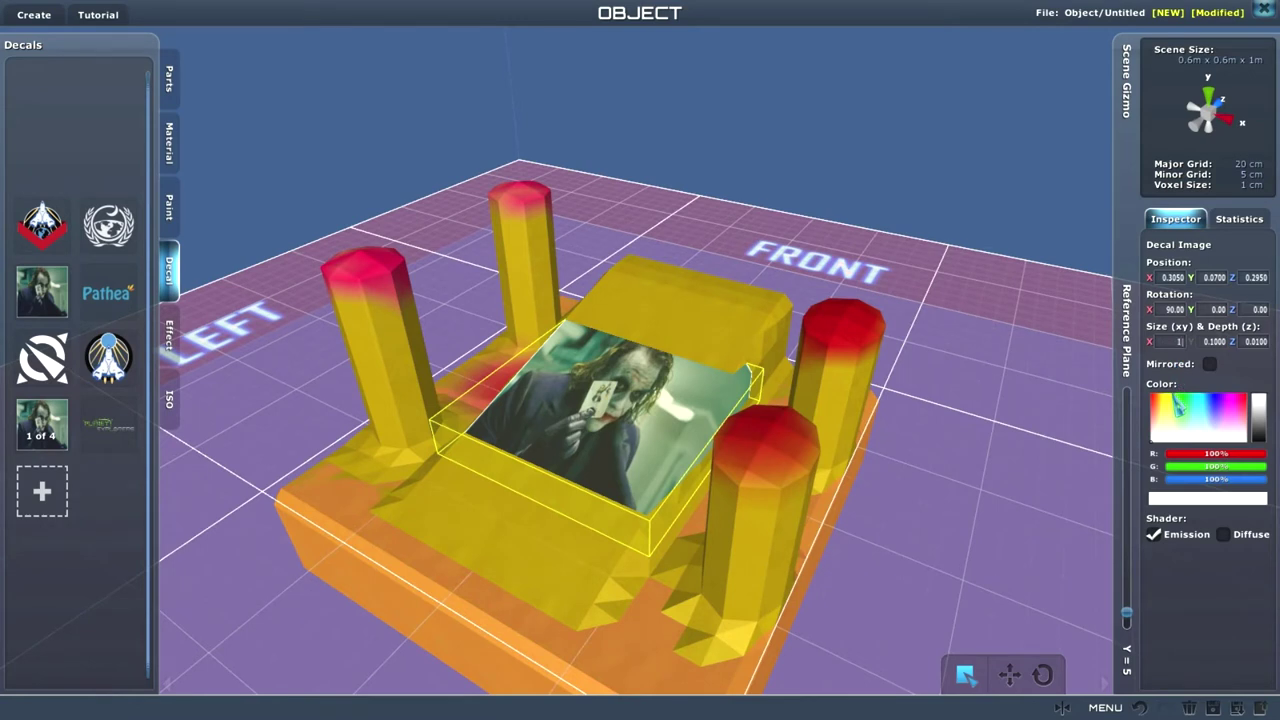
text(1)
key(Return)
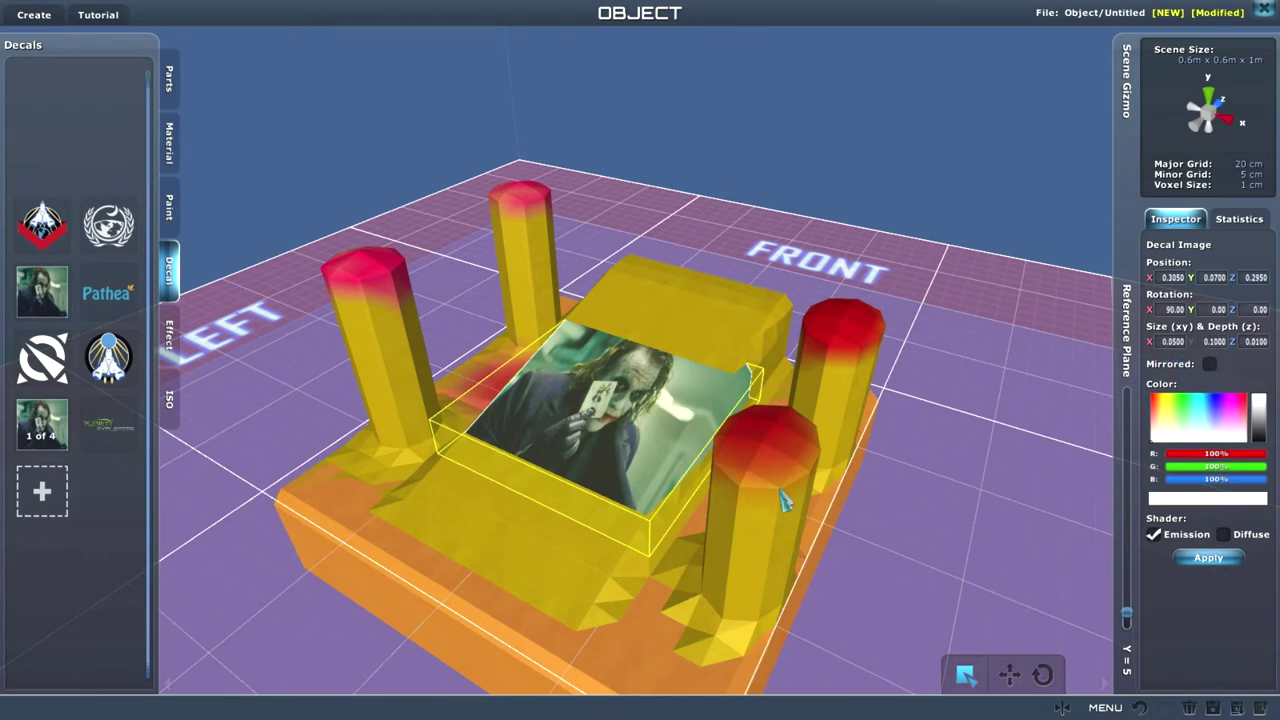
click(1208, 557)
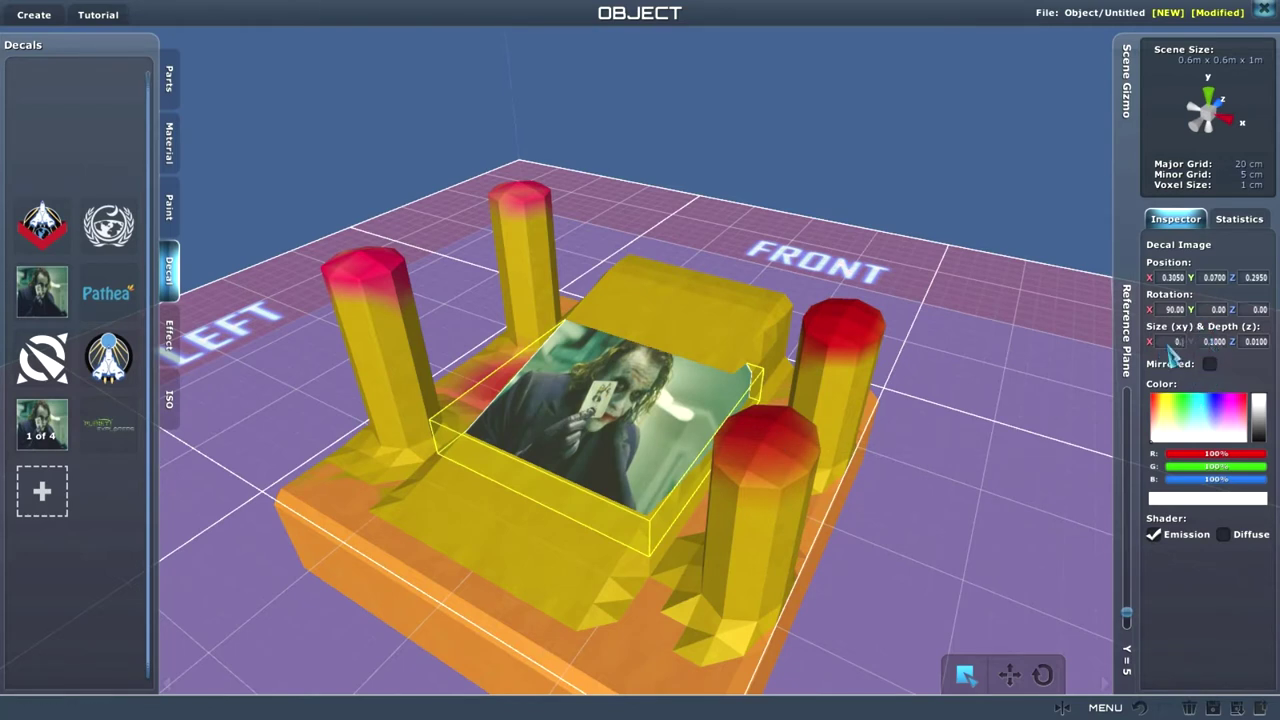
text(0.05)
click(1205, 558)
right_drag(593, 478, 655, 490)
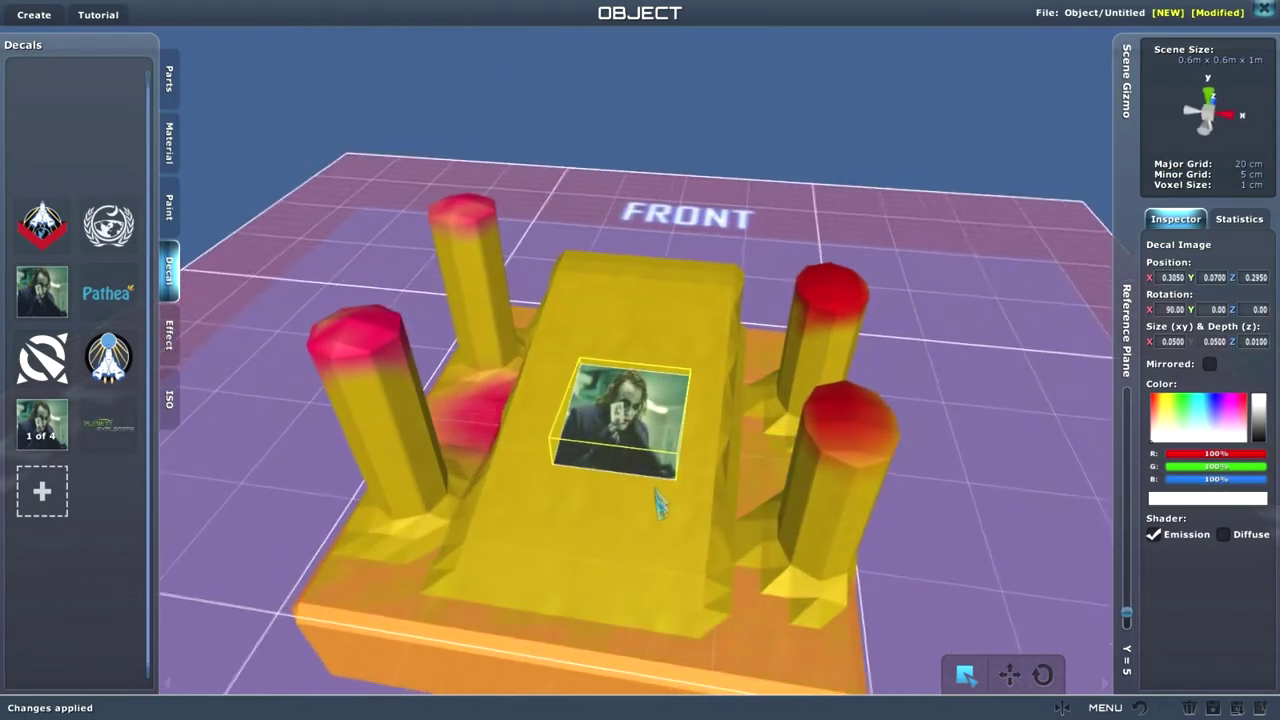
click(657, 498)
click(650, 424)
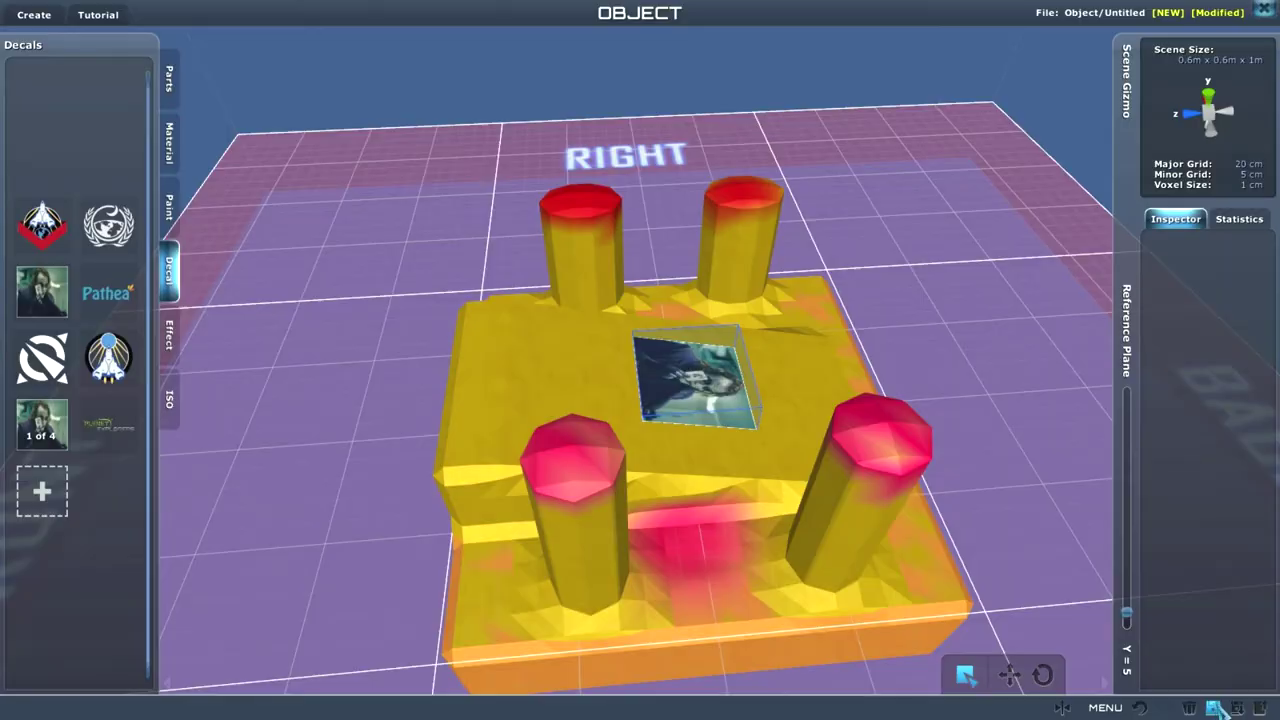
Step: Save the object as an ISO named lingottojoker, with a captured picture of the model as its icon
click(1215, 707)
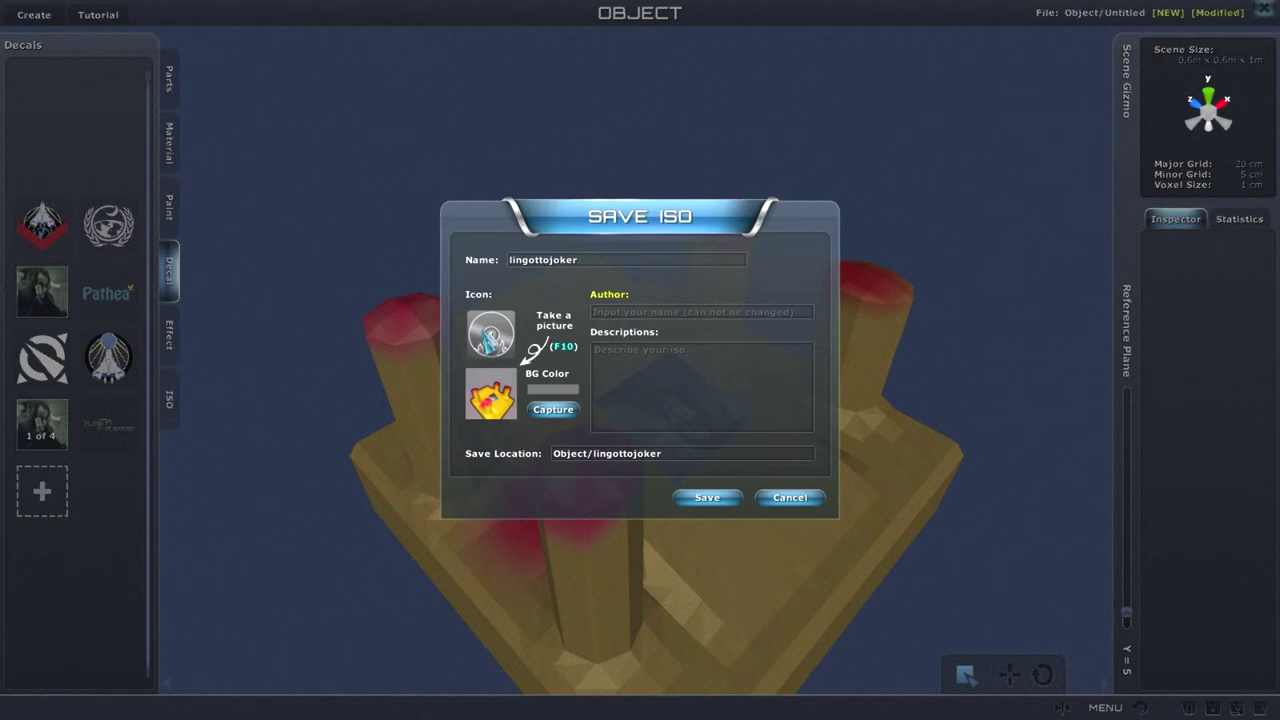
click(537, 411)
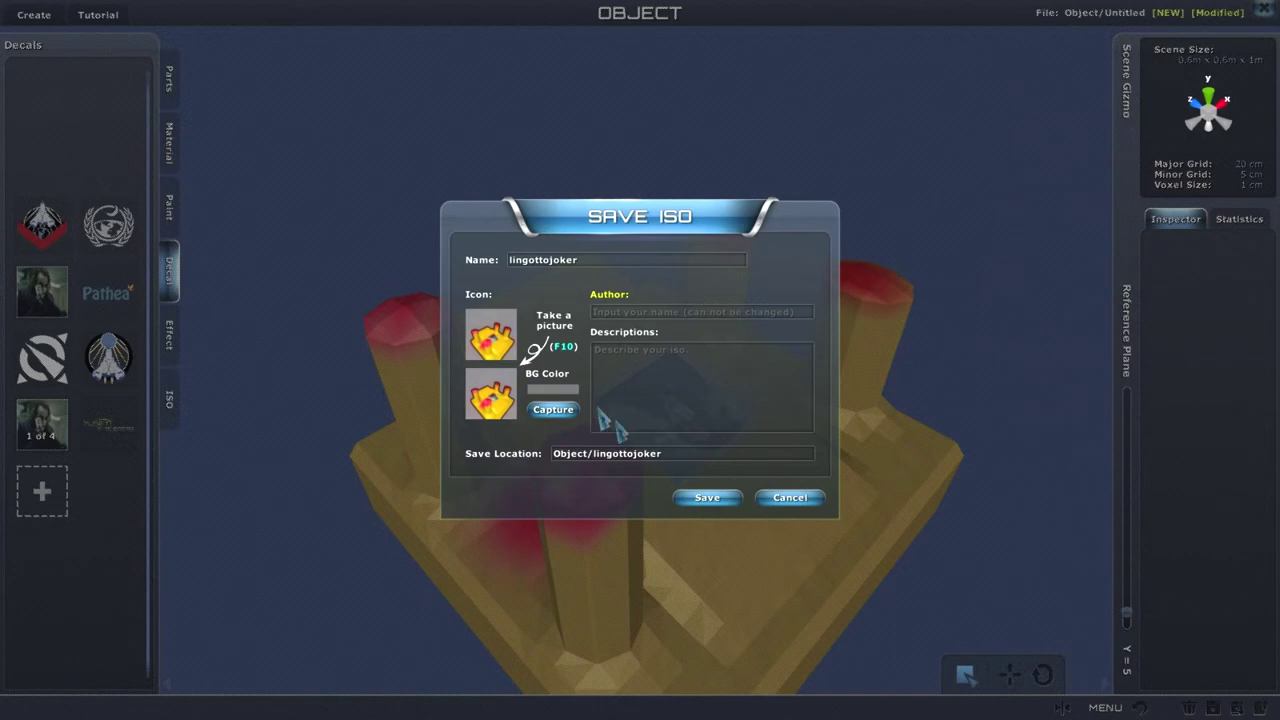
click(714, 499)
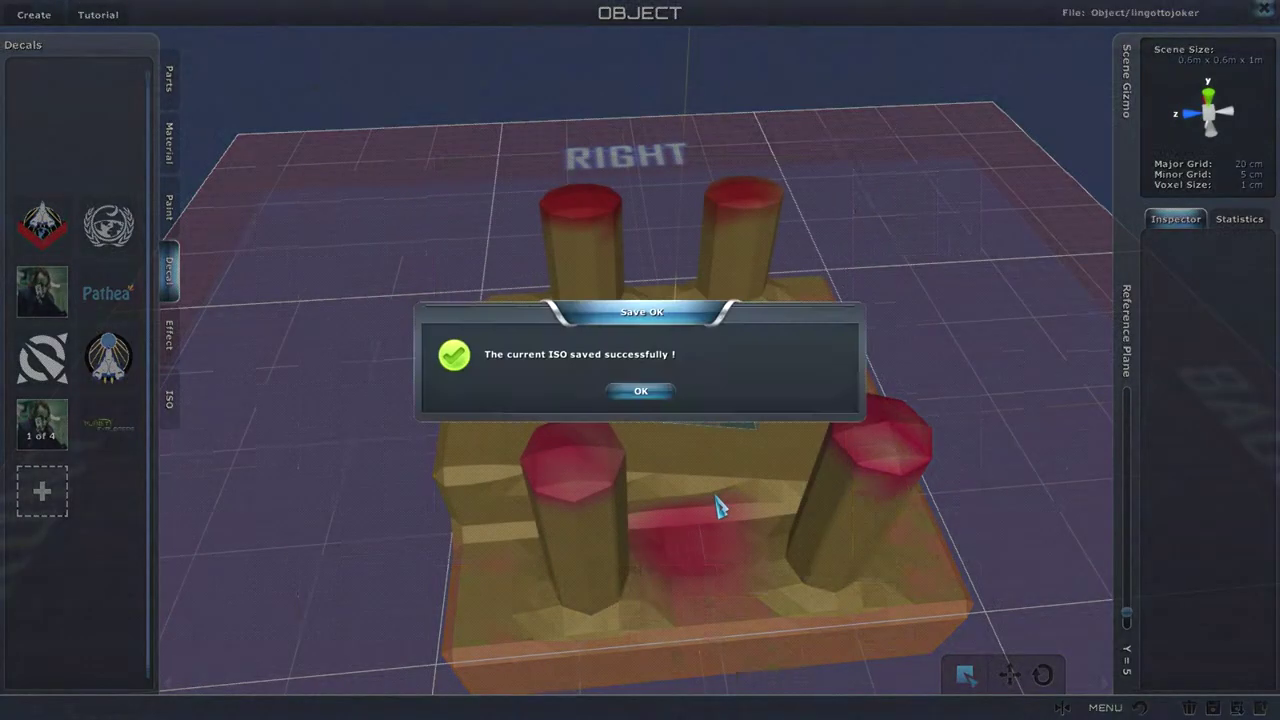
click(641, 391)
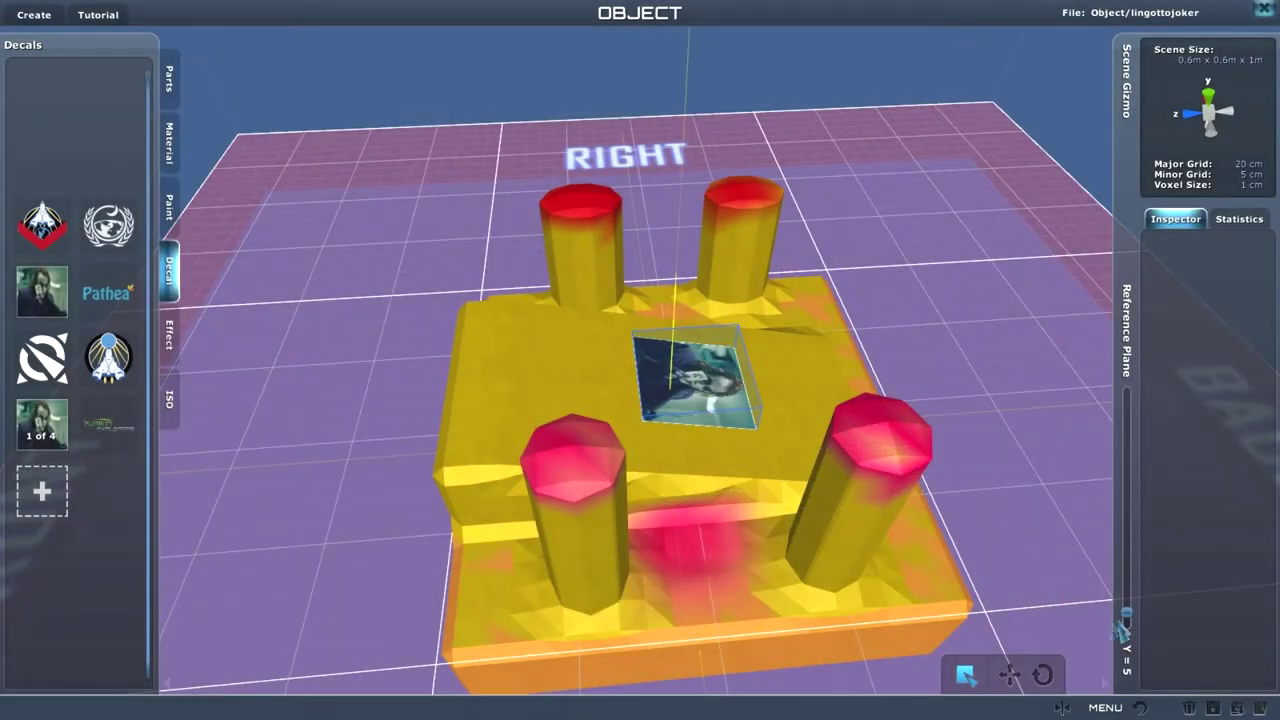
Step: Export the lingottojoker creation and return to the game world
click(1262, 707)
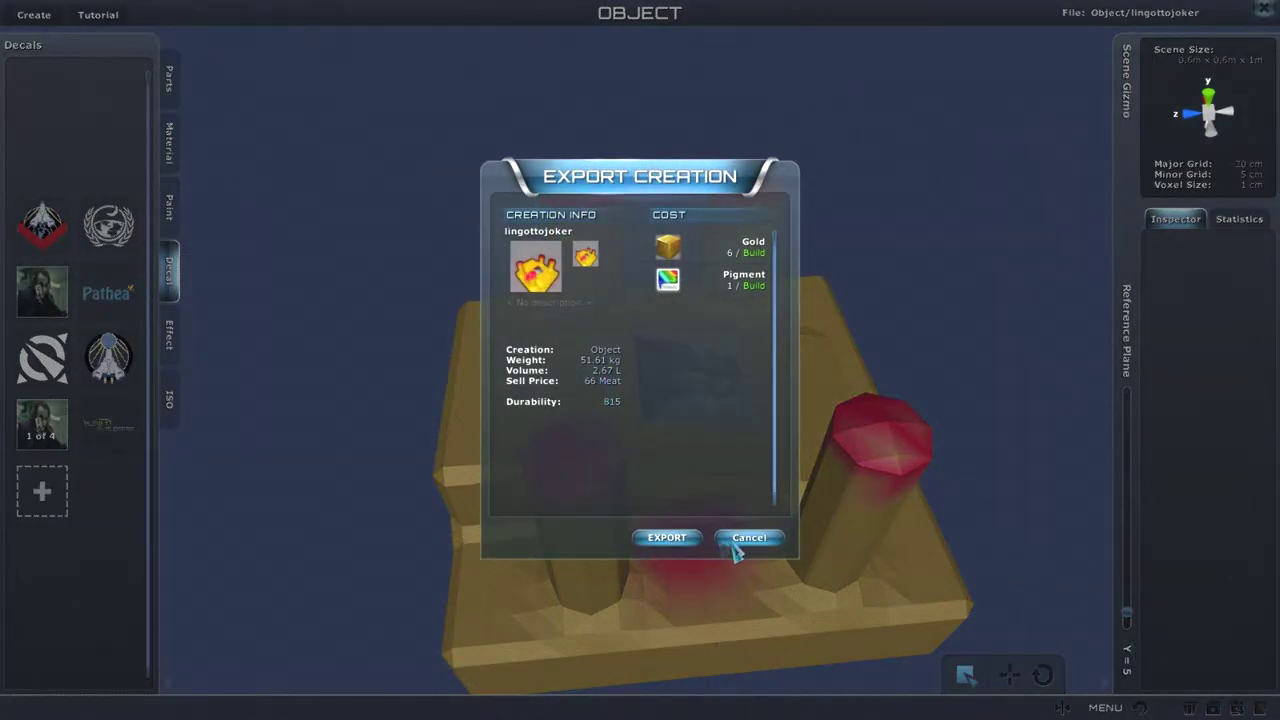
click(689, 537)
click(627, 396)
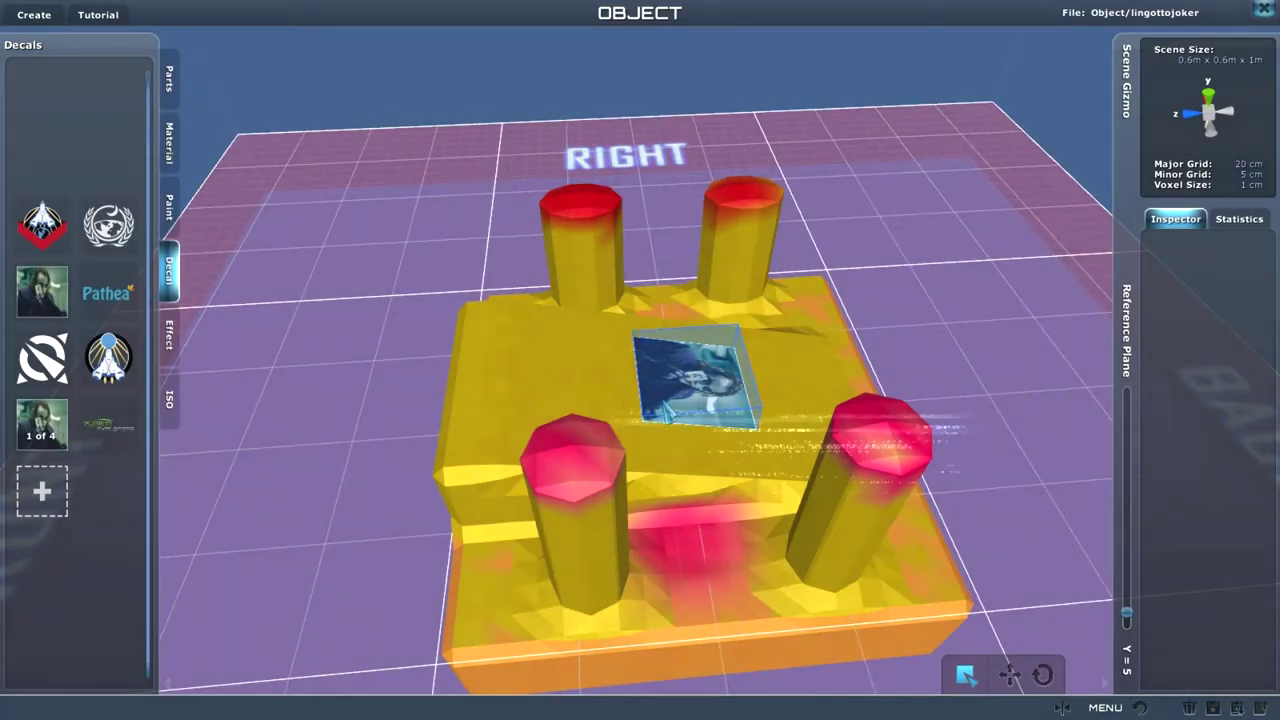
key(Tab)
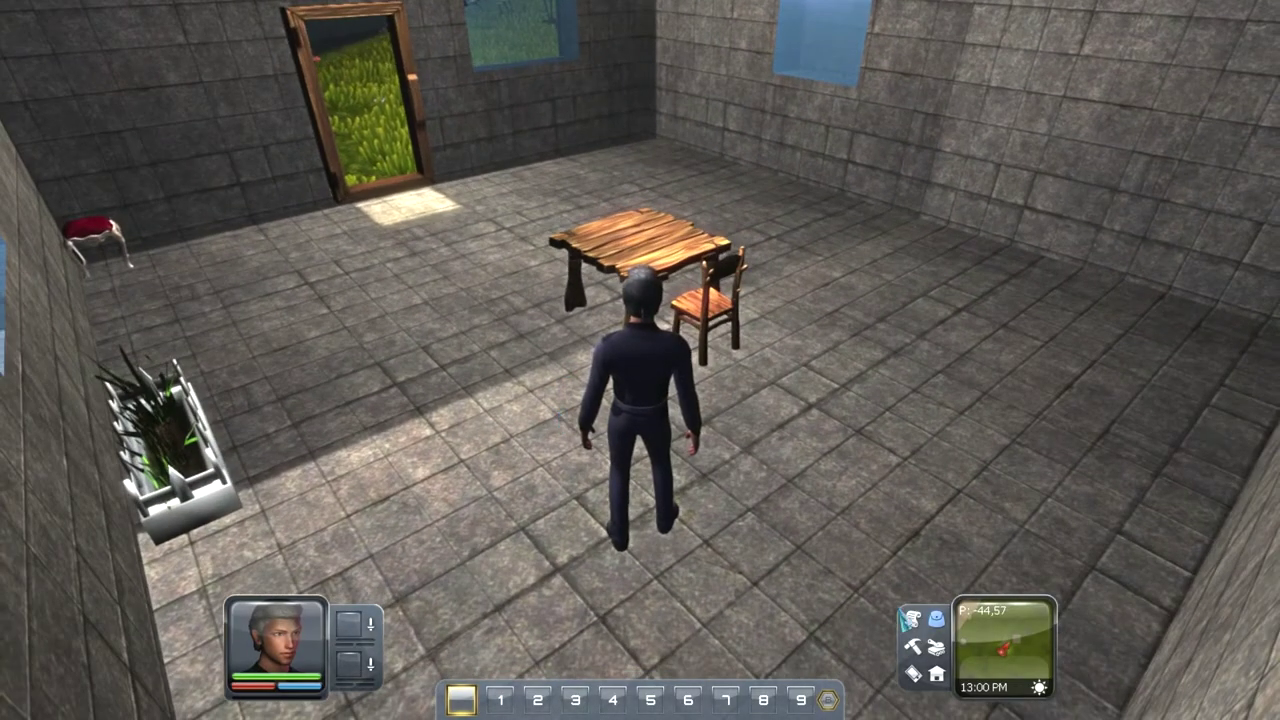
Step: Take the gold lingottojoker object from page 4 of the inventory items and place it on the wooden table
click(910, 618)
click(966, 354)
click(966, 354)
click(966, 354)
click(966, 354)
click(822, 354)
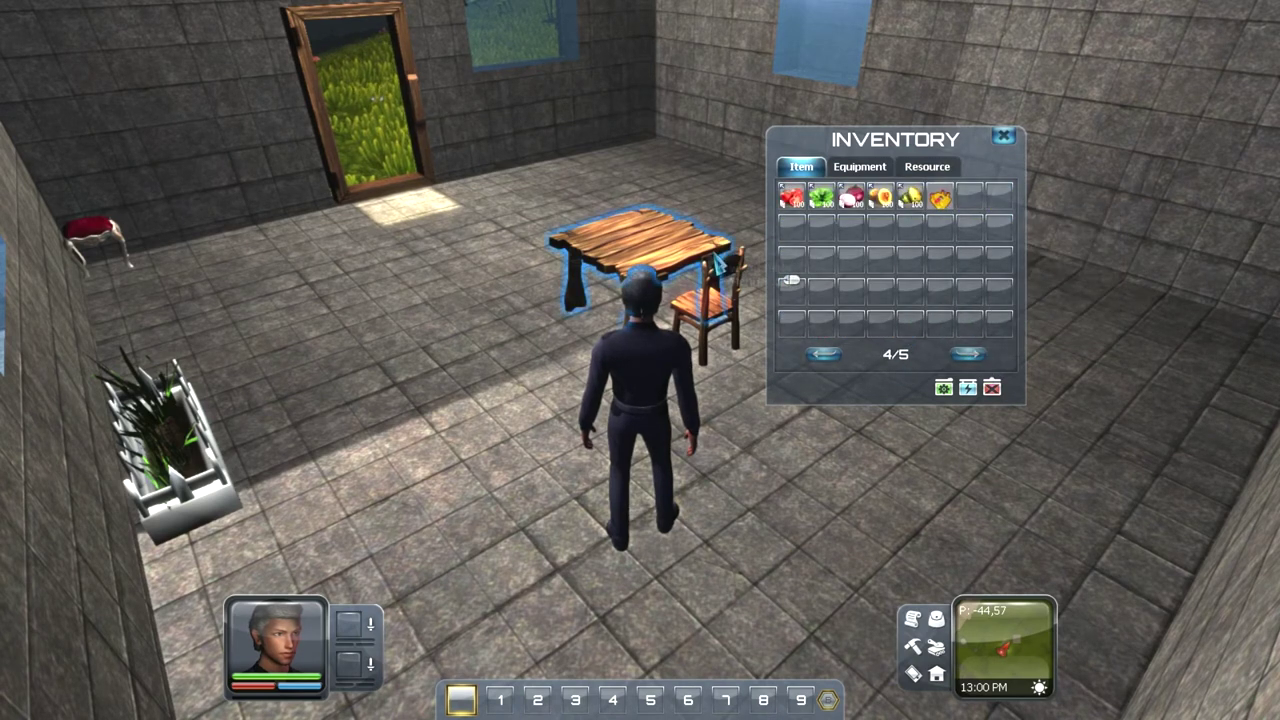
drag(940, 198, 640, 250)
Step: Examine the placed gold object from around the wooden table, and close the inventory
right_drag(476, 291, 769, 436)
key(w)
key(d)
right_drag(789, 298, 113, 329)
key(w)
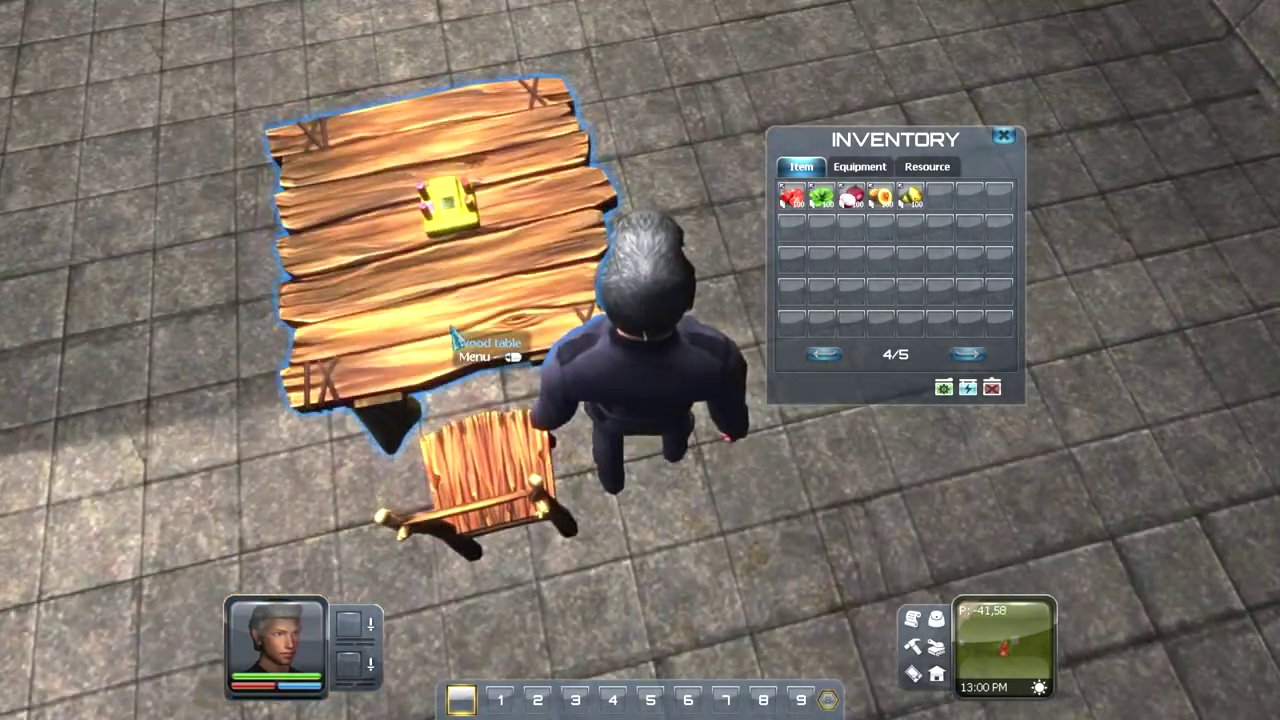
key(s)
scroll(468, 330, down, 2)
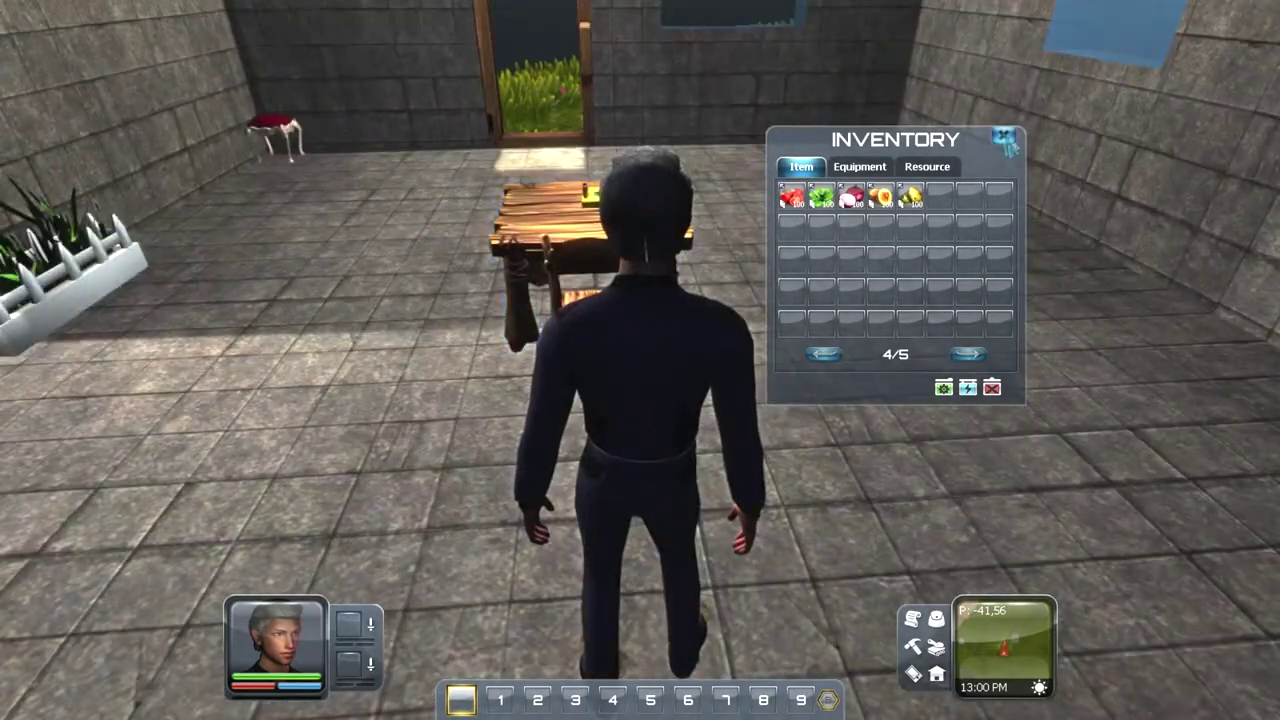
click(1004, 135)
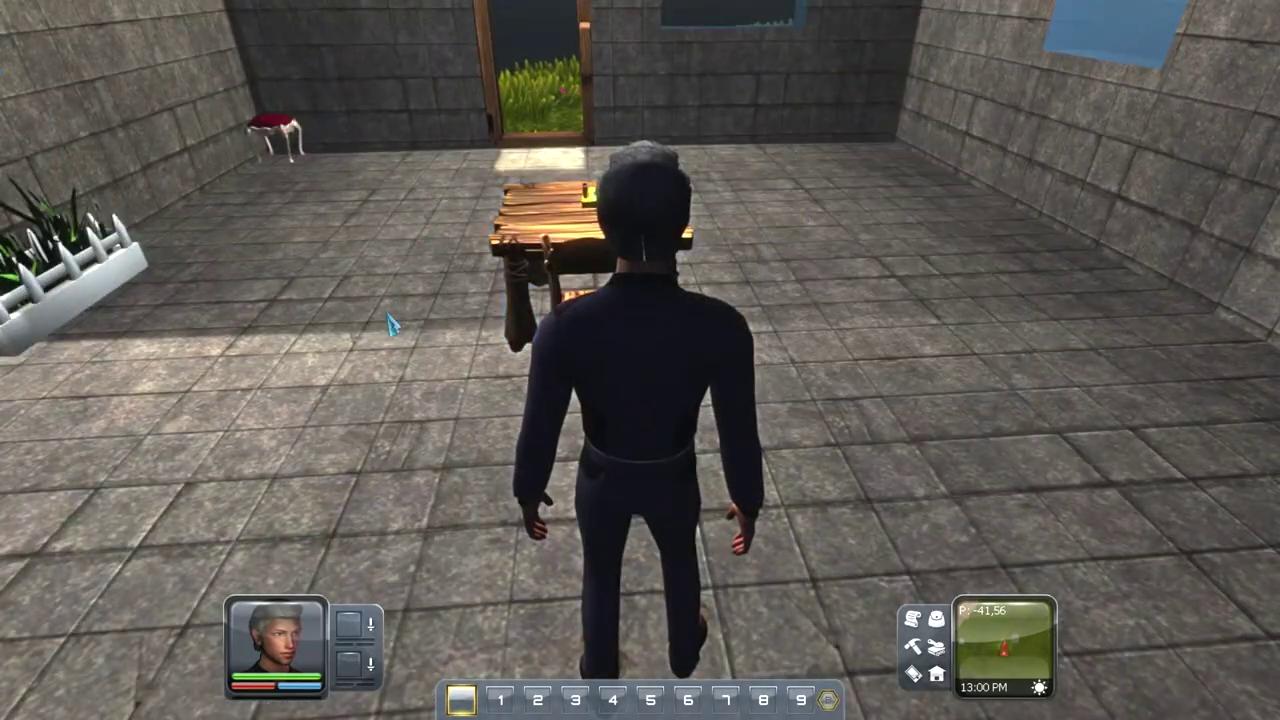
key(a)
key(w)
right_drag(520, 320, 1246, 291)
key(a)
key(w)
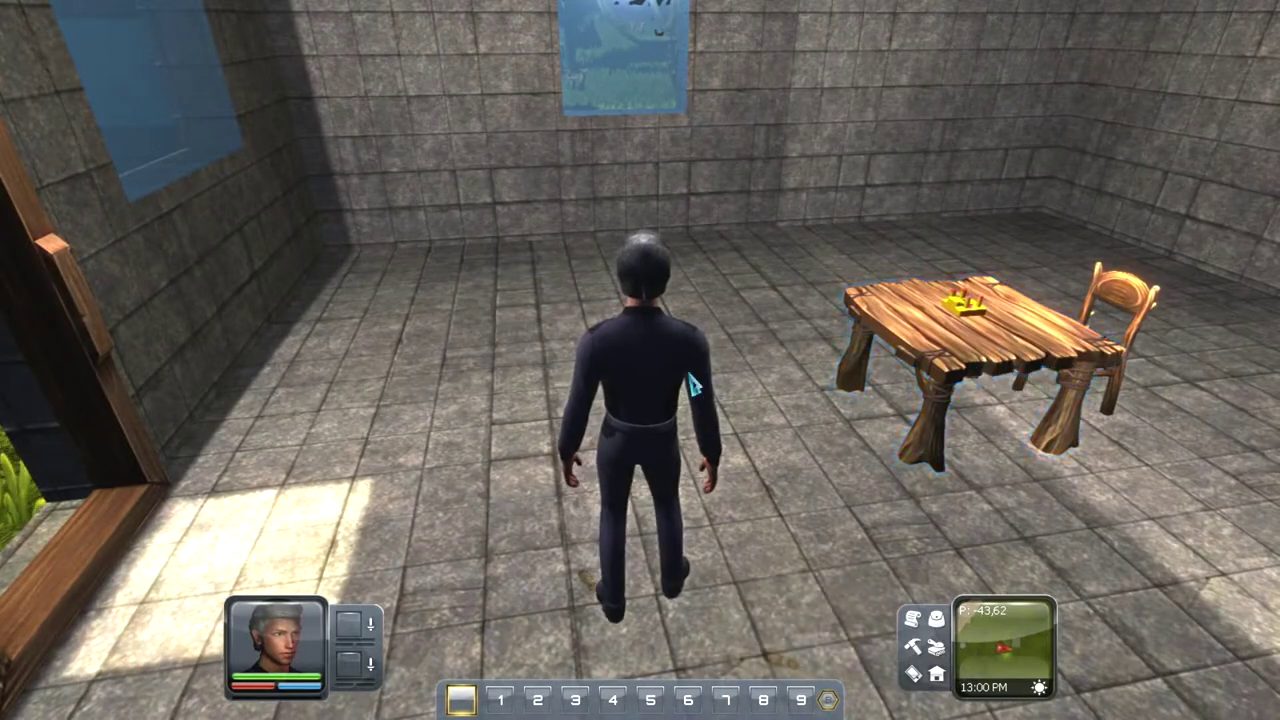
Step: Open the creation editor and load the Chopping Board ISO from the nested Kitchen Furniture 1 folders inside tutorial creation editor
click(912, 646)
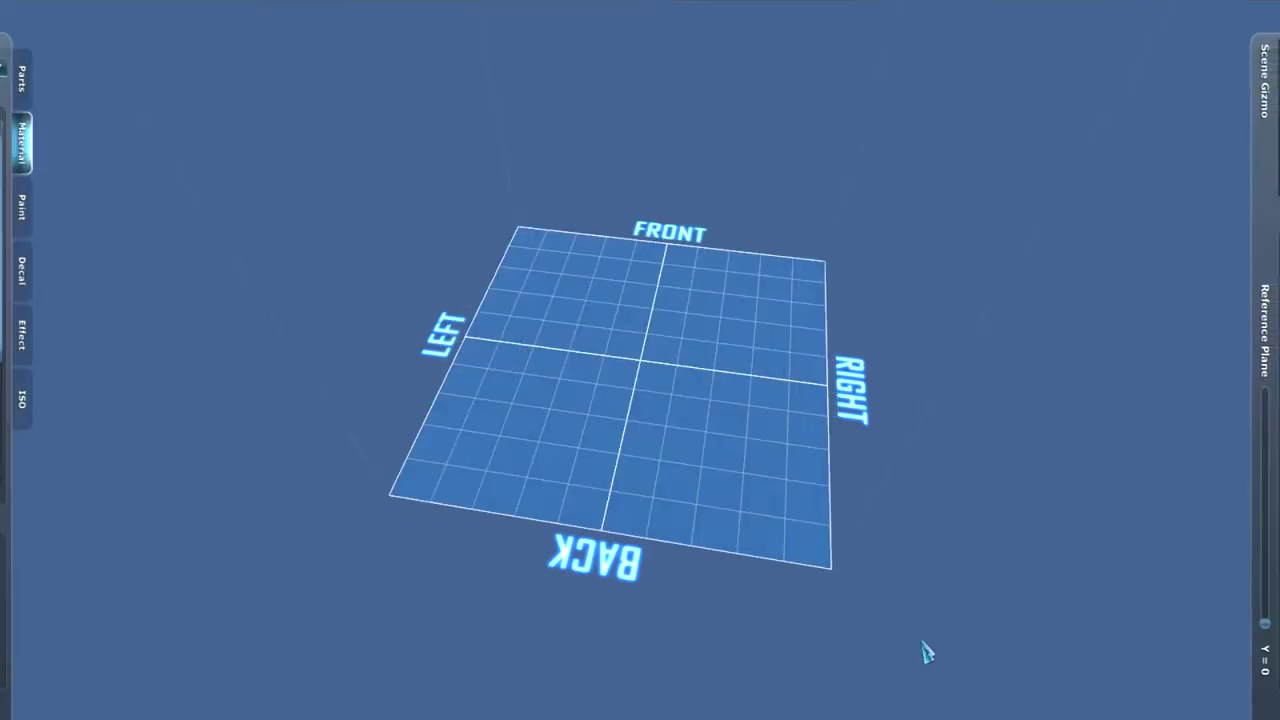
click(168, 398)
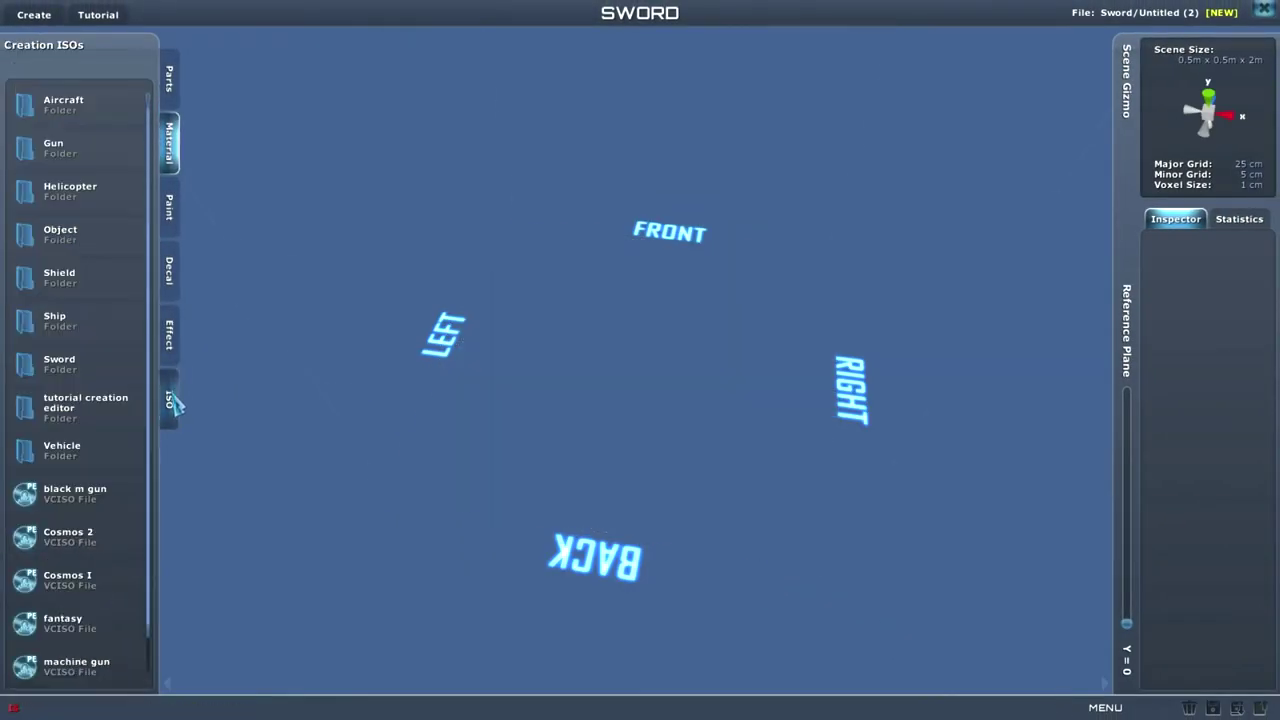
double_click(105, 402)
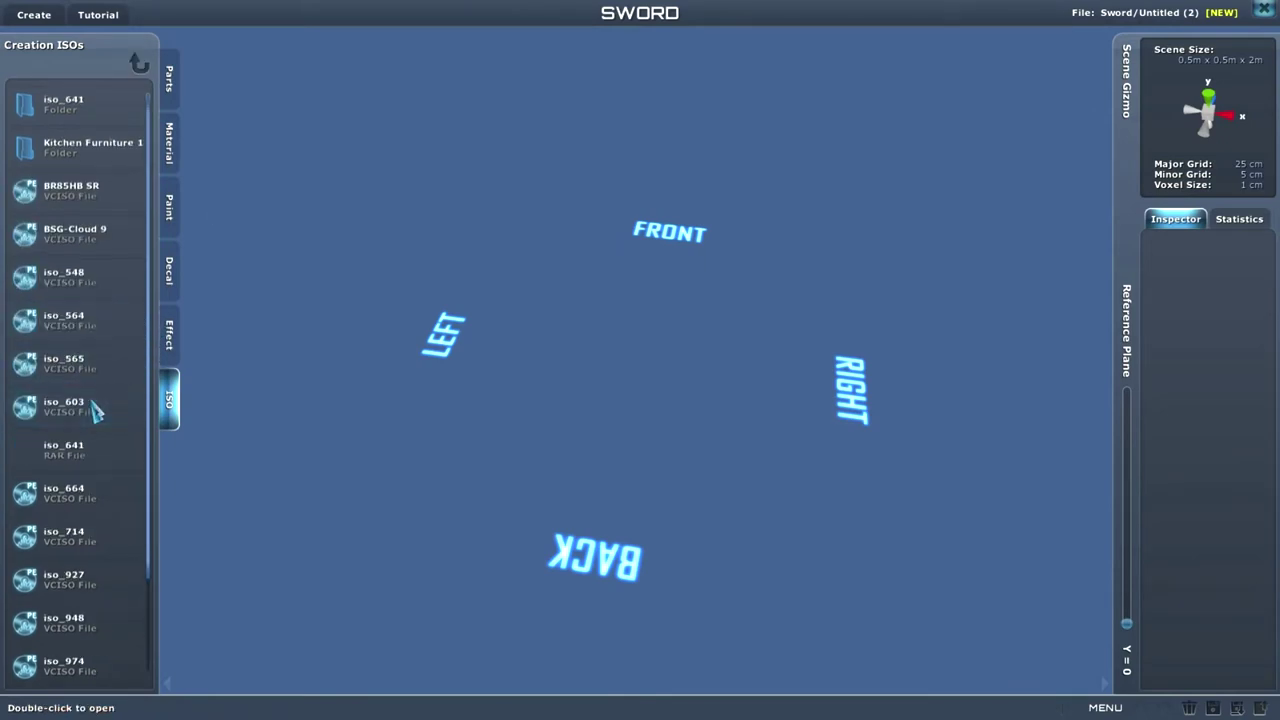
double_click(90, 143)
double_click(85, 108)
double_click(77, 108)
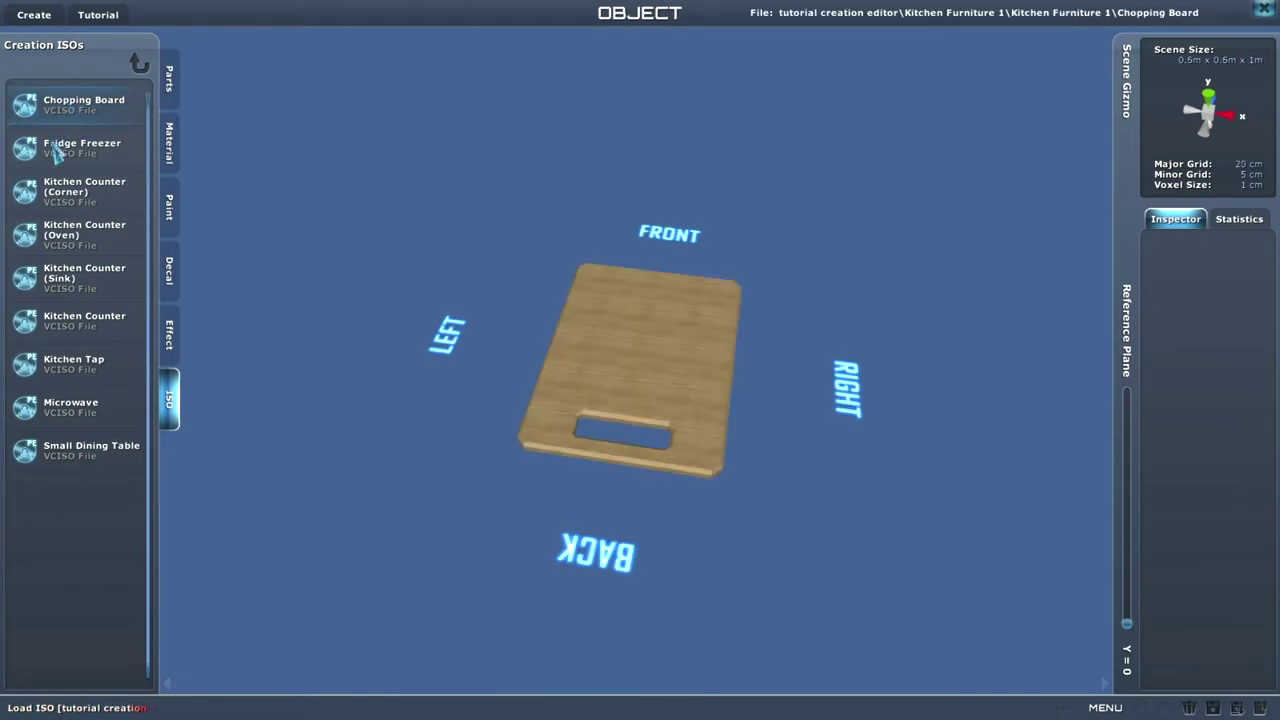
Step: Load the Fridge Freezer ISO and export it as a creation
double_click(55, 145)
click(63, 115)
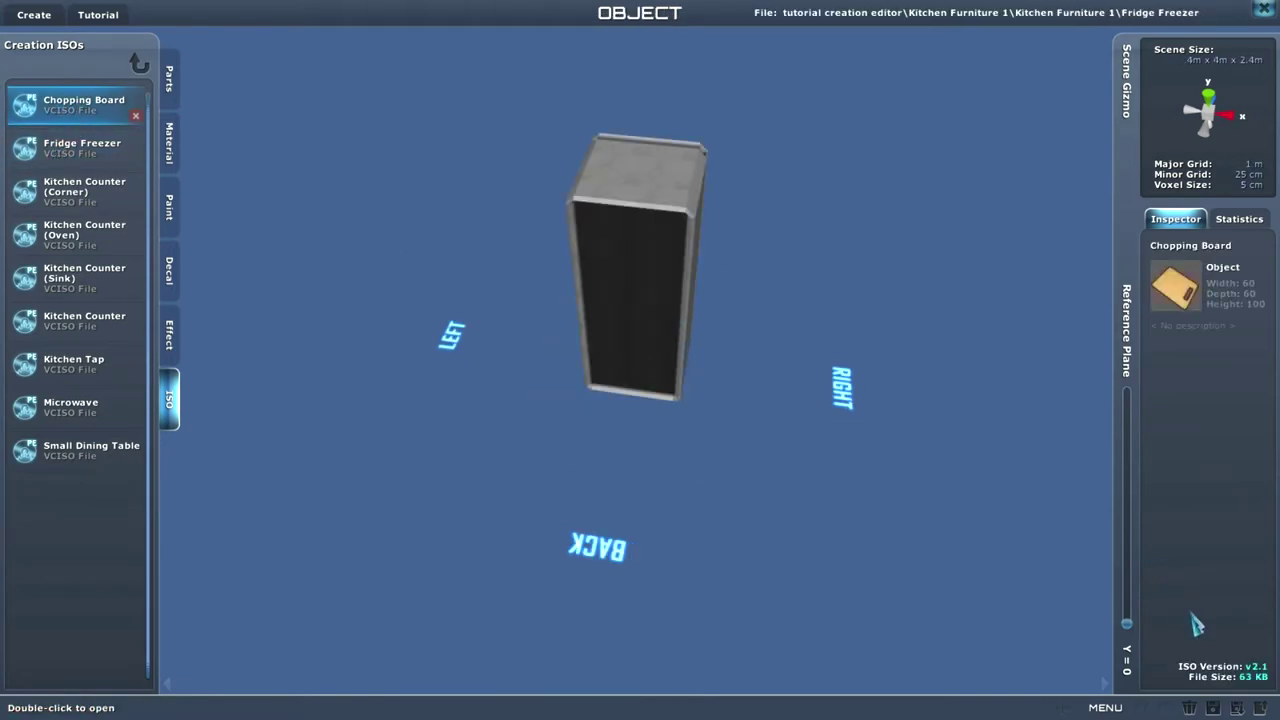
click(1260, 707)
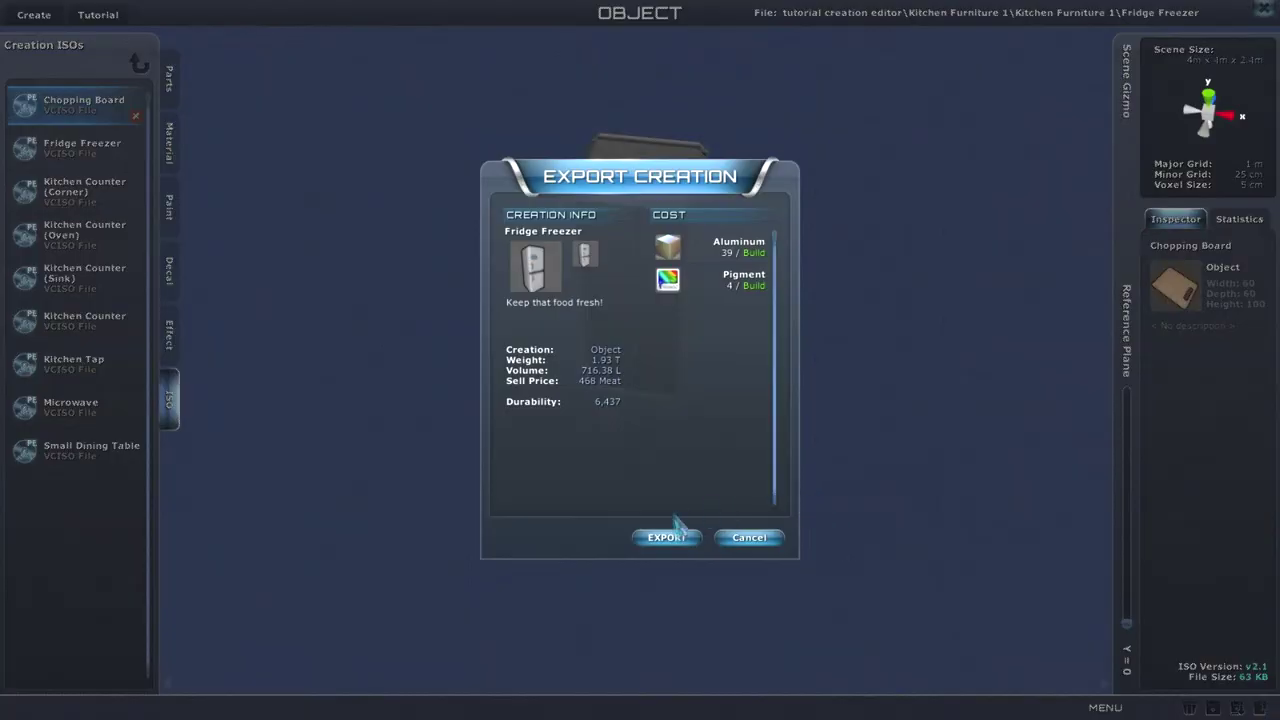
click(667, 539)
click(640, 392)
Step: Reload the Fridge Freezer ISO and export it a second time
double_click(82, 146)
click(1260, 707)
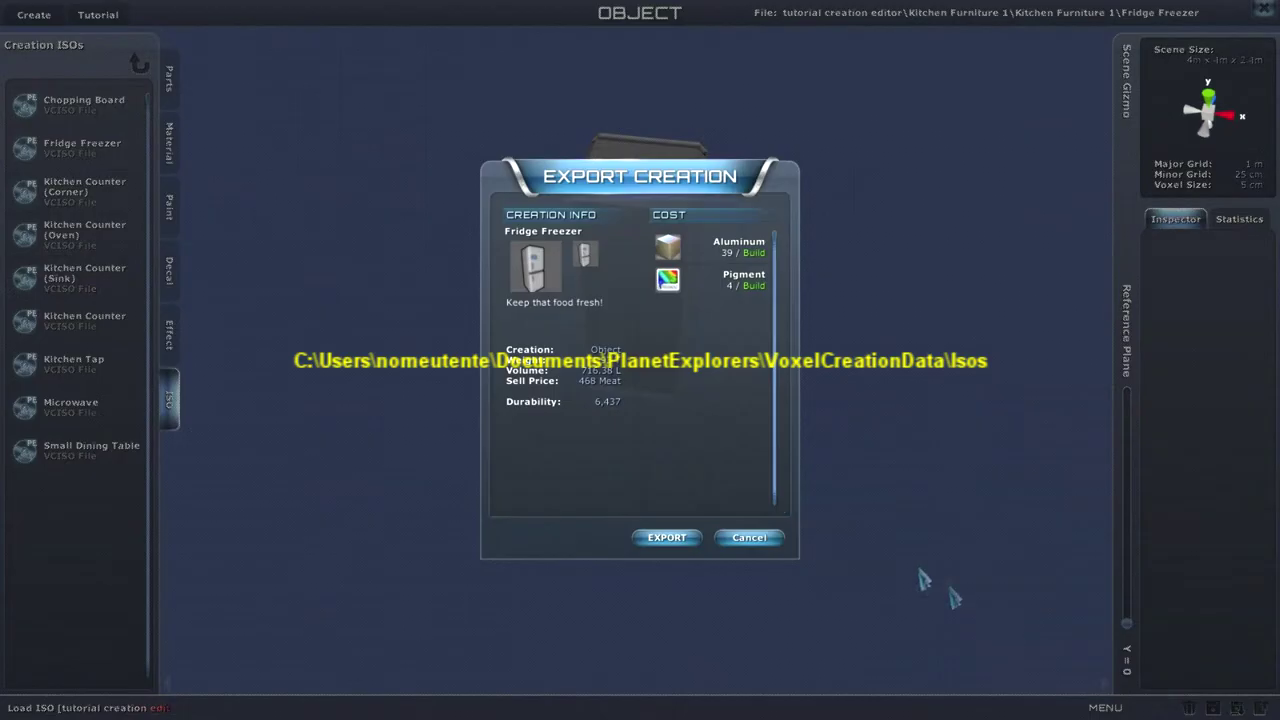
click(667, 539)
click(640, 392)
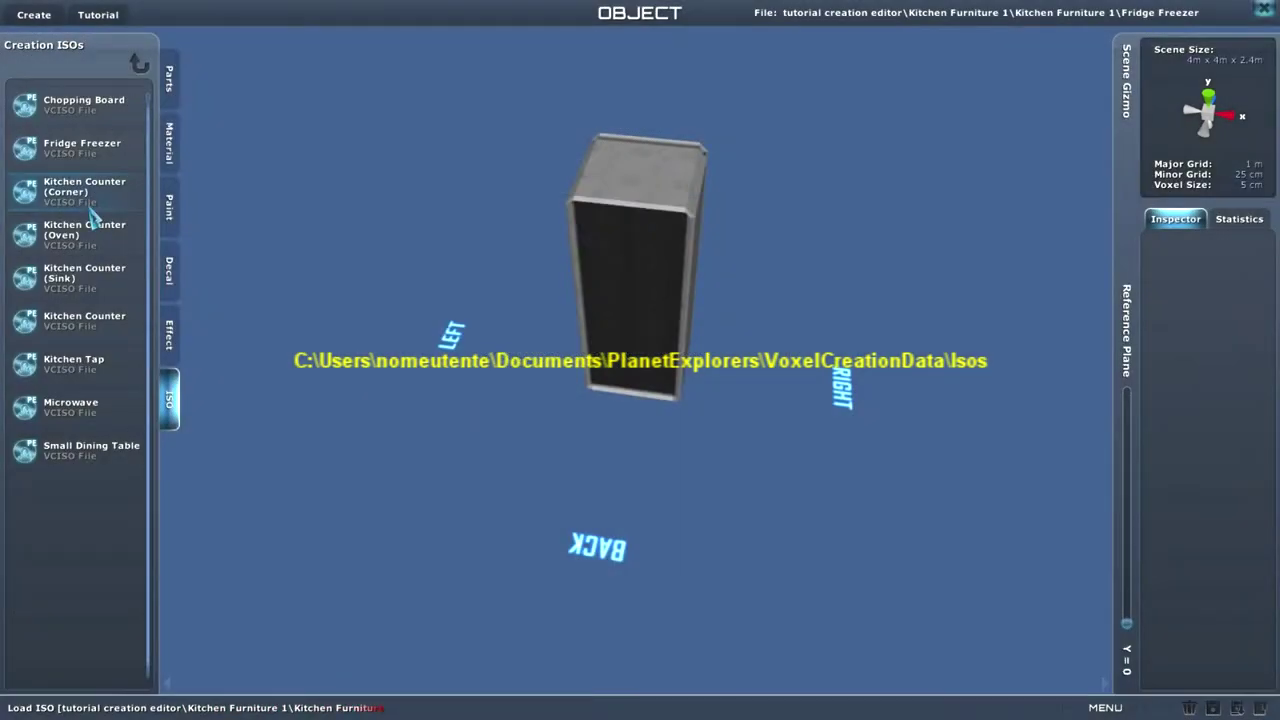
Step: Load the Kitchen Counter (Corner) ISO and export it as a creation
double_click(85, 190)
click(1260, 707)
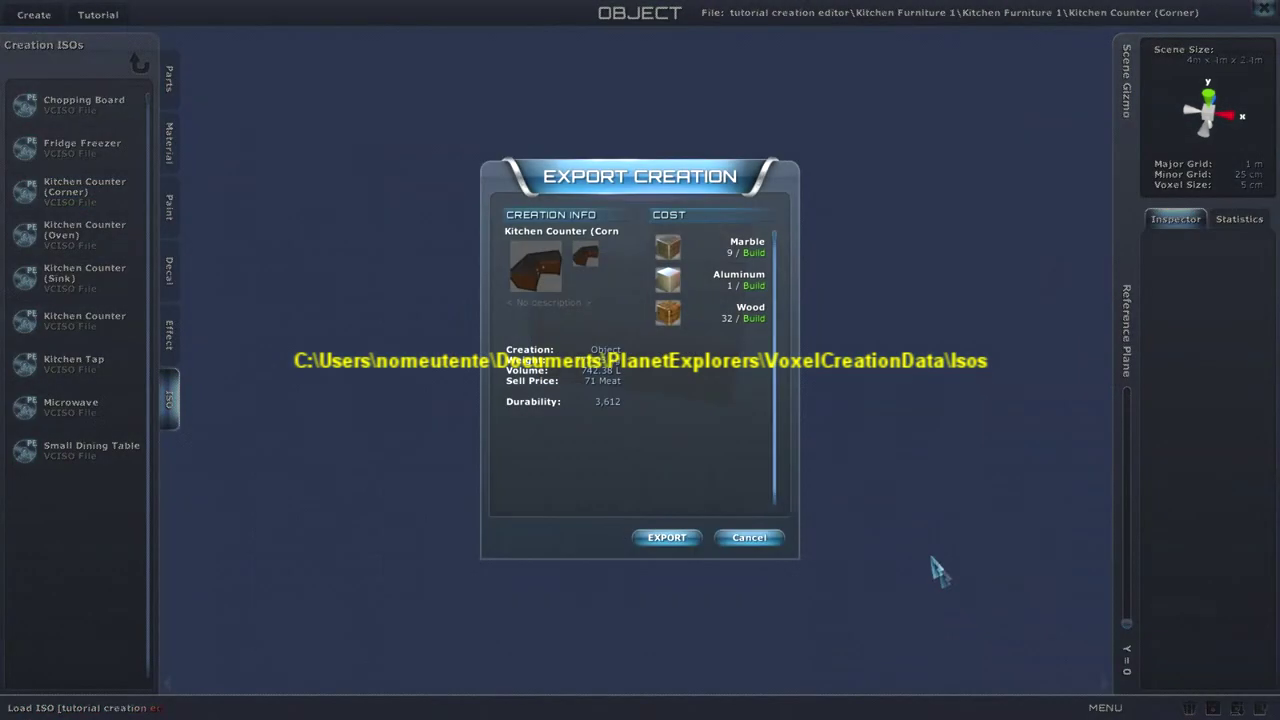
click(670, 537)
click(641, 391)
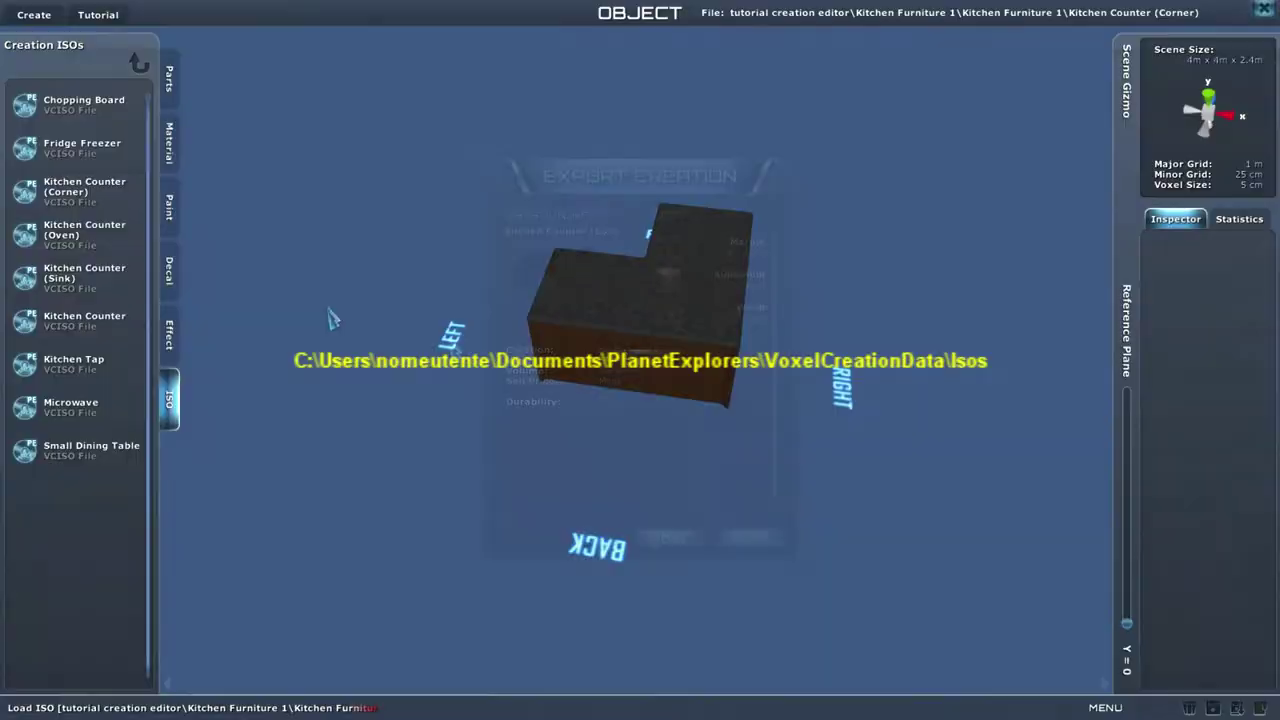
Step: Load the Kitchen Counter (Oven) ISO and export it as a creation
double_click(85, 233)
click(1260, 707)
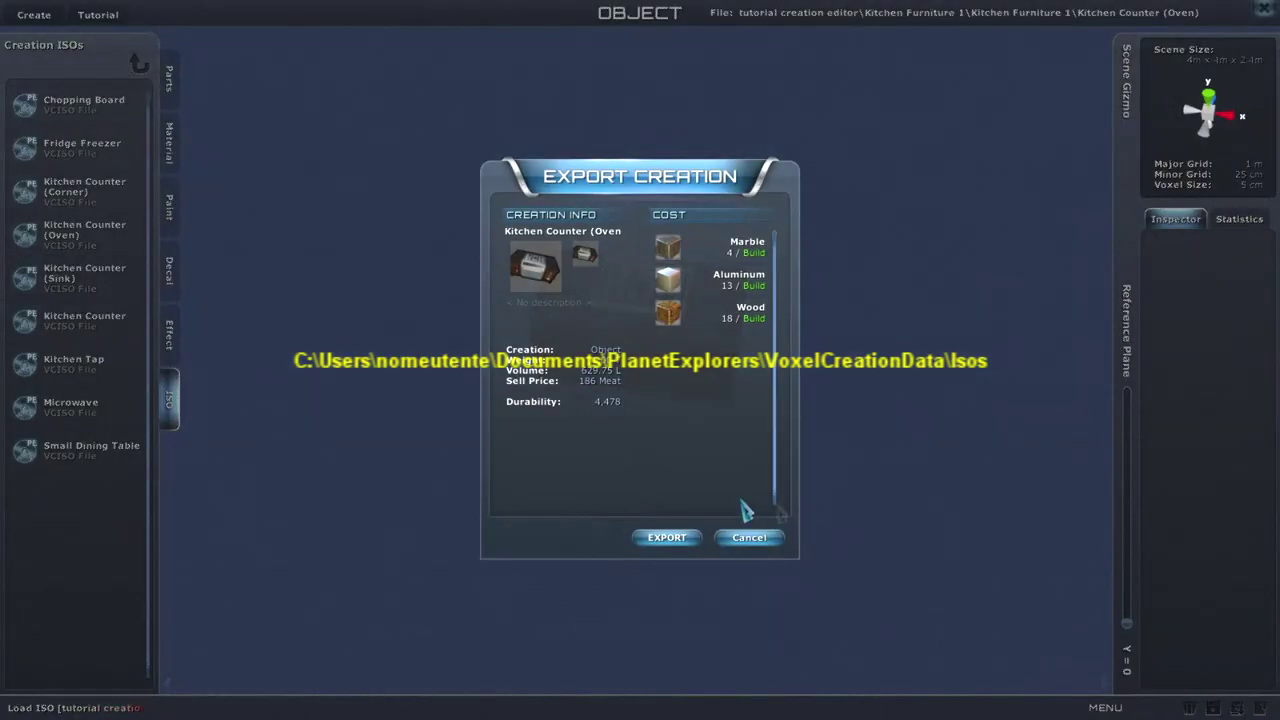
click(673, 537)
click(641, 391)
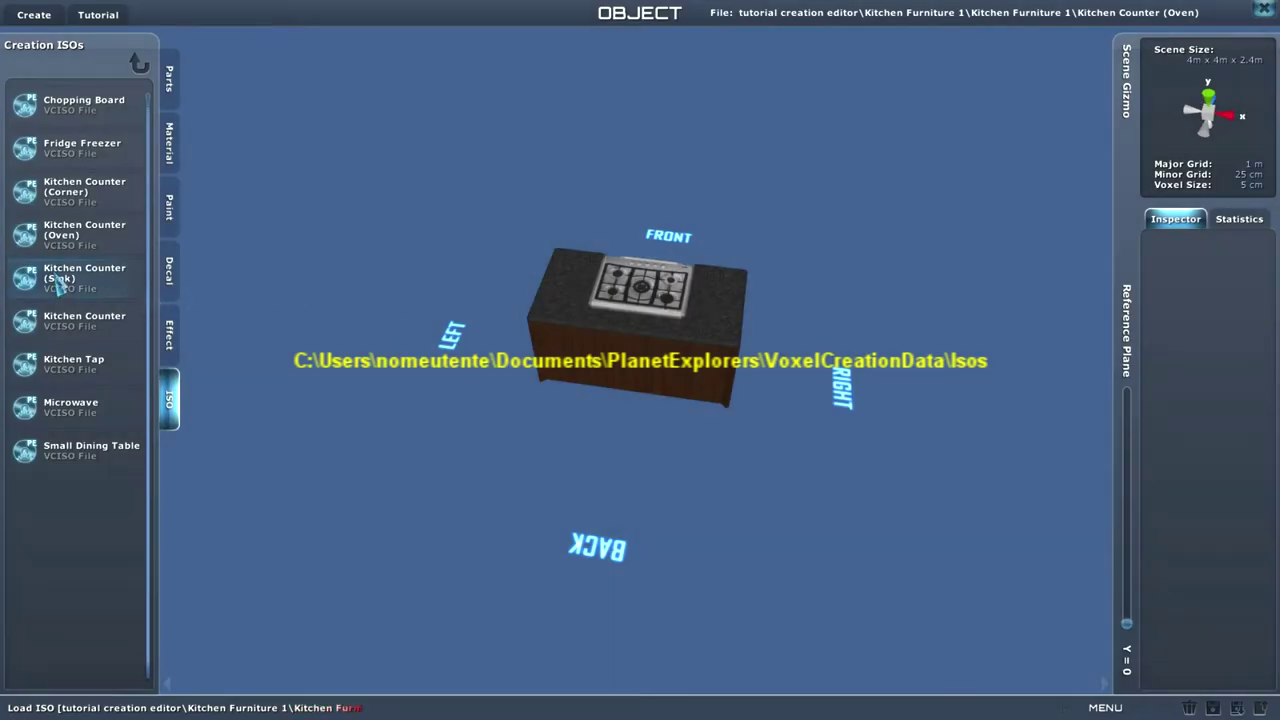
Step: Load the Kitchen Counter (Sink) ISO and export it as a creation
double_click(85, 276)
click(1260, 707)
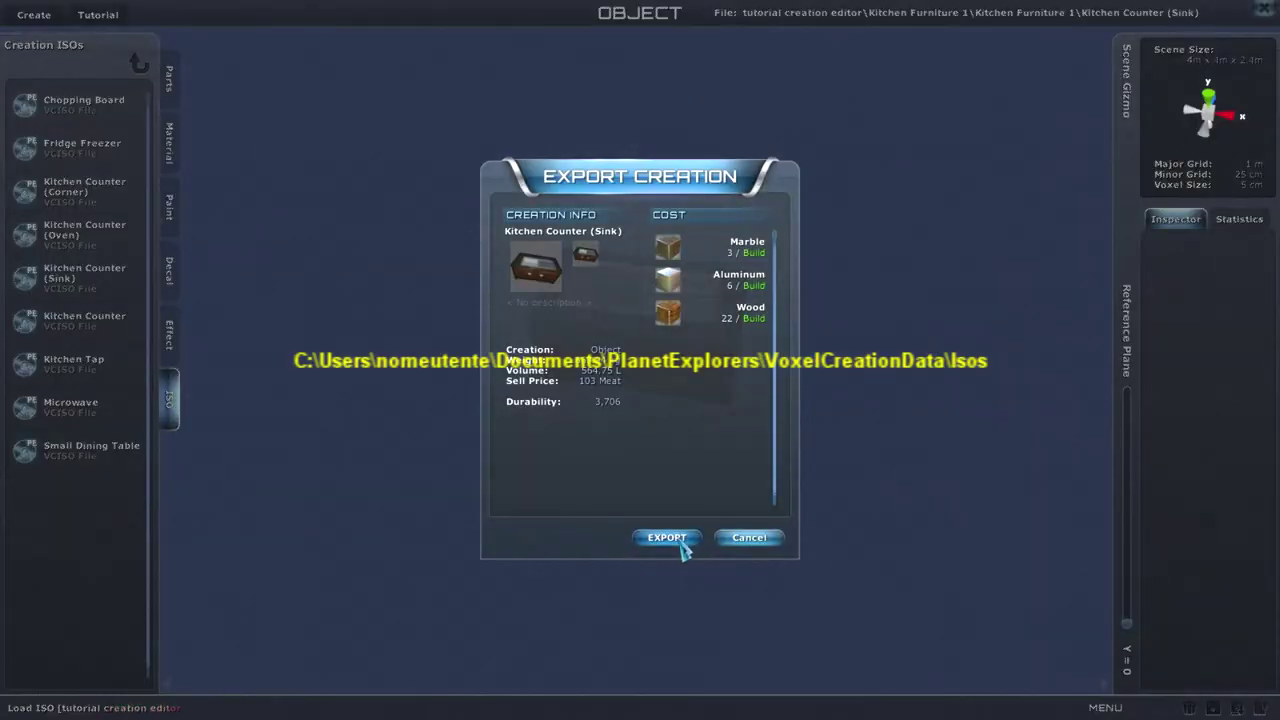
click(672, 539)
click(637, 391)
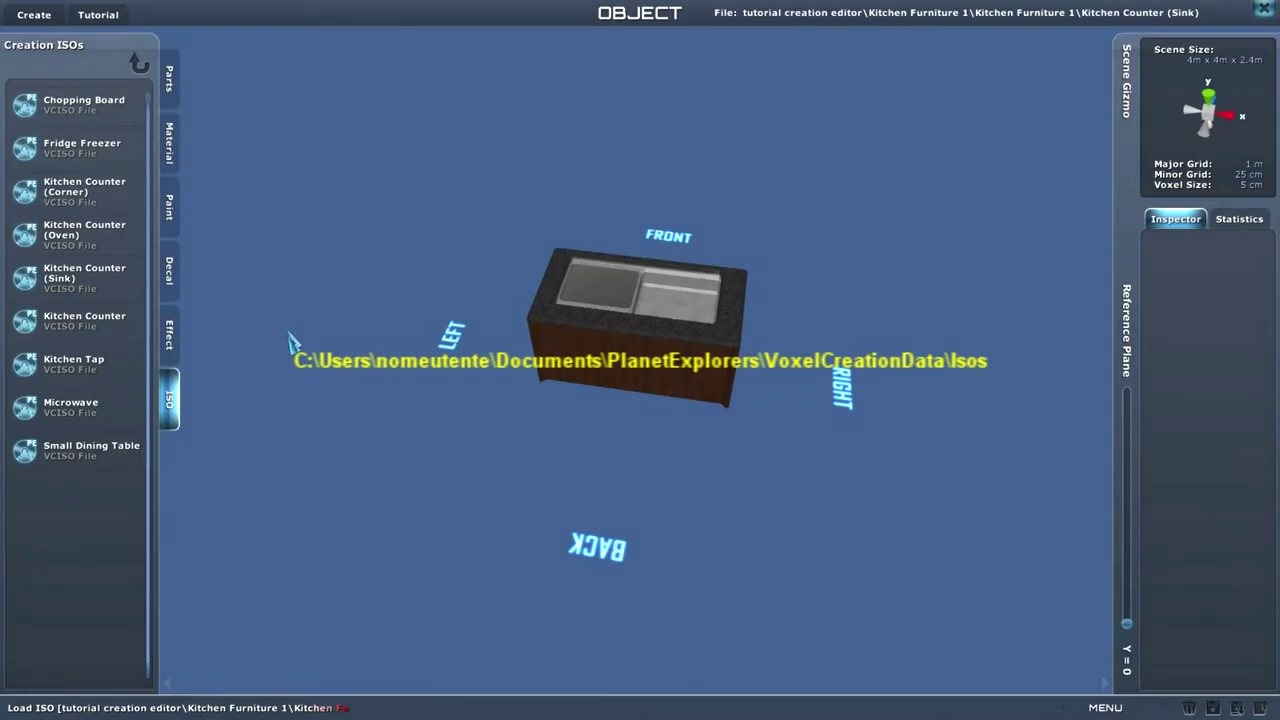
Step: Load the plain Kitchen Counter ISO and export it as a creation
double_click(85, 320)
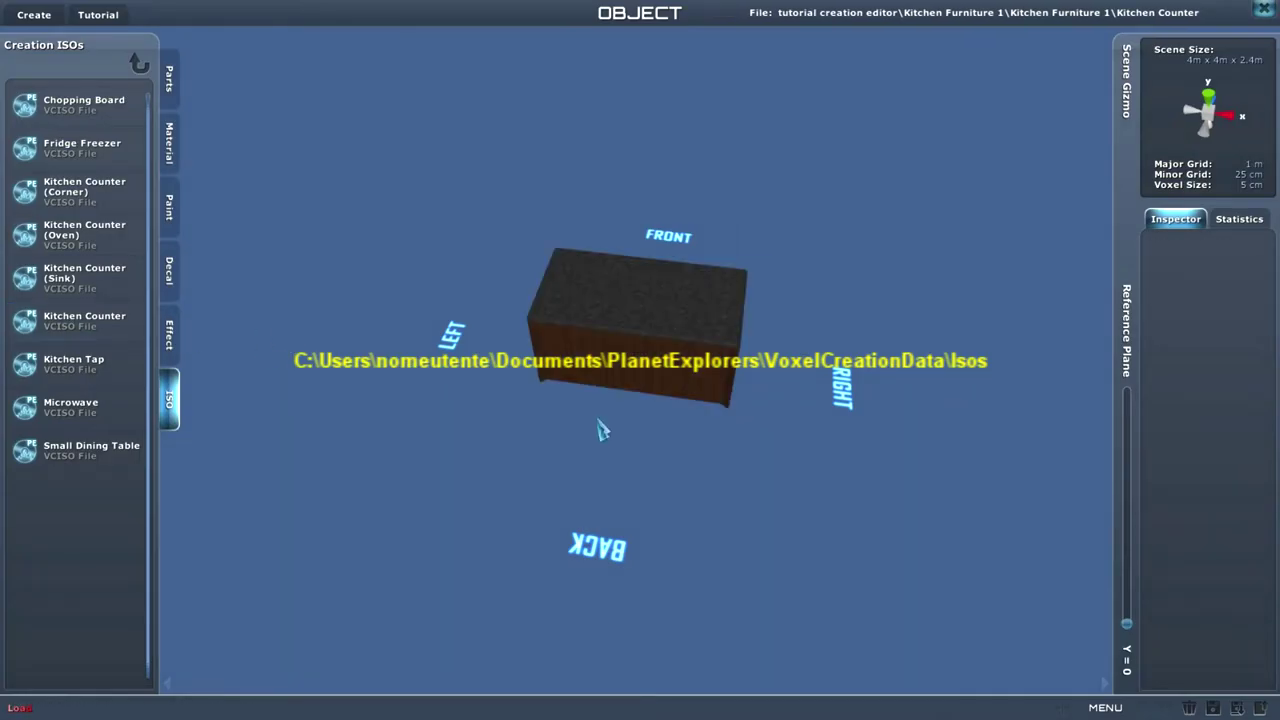
click(1258, 707)
click(672, 539)
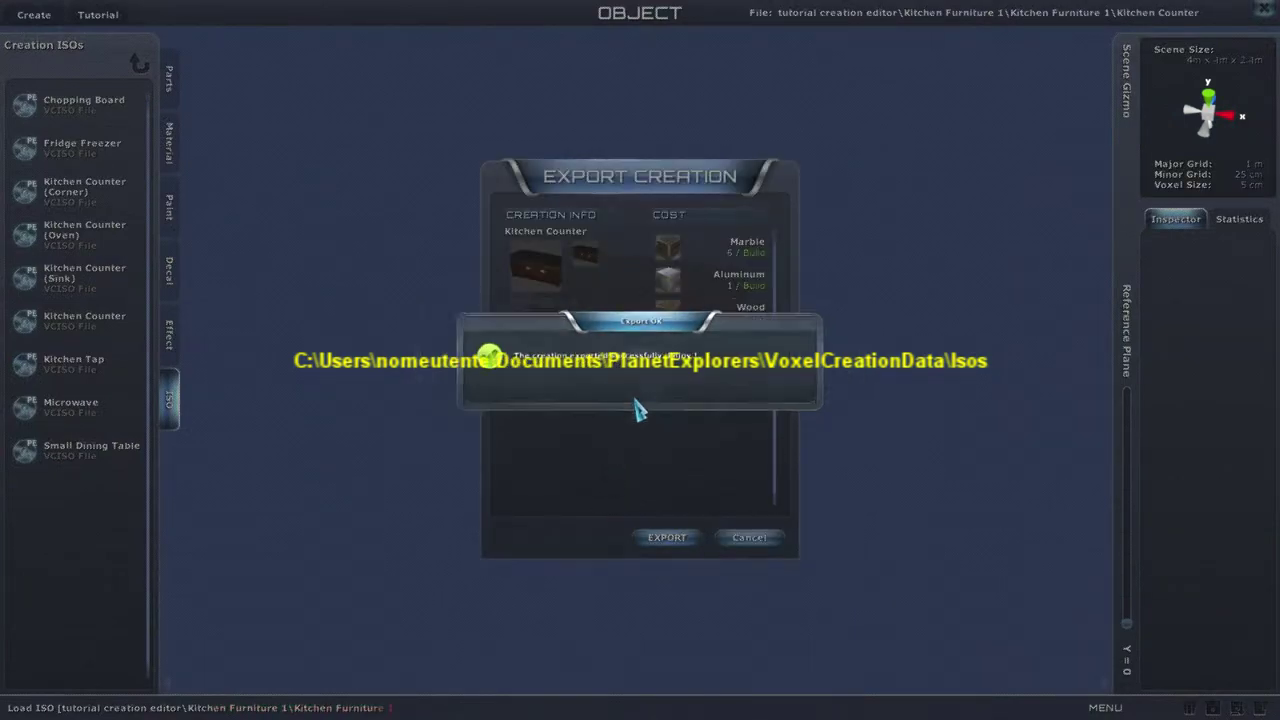
click(641, 391)
Step: Load the Kitchen Tap ISO and export it as a creation
double_click(60, 365)
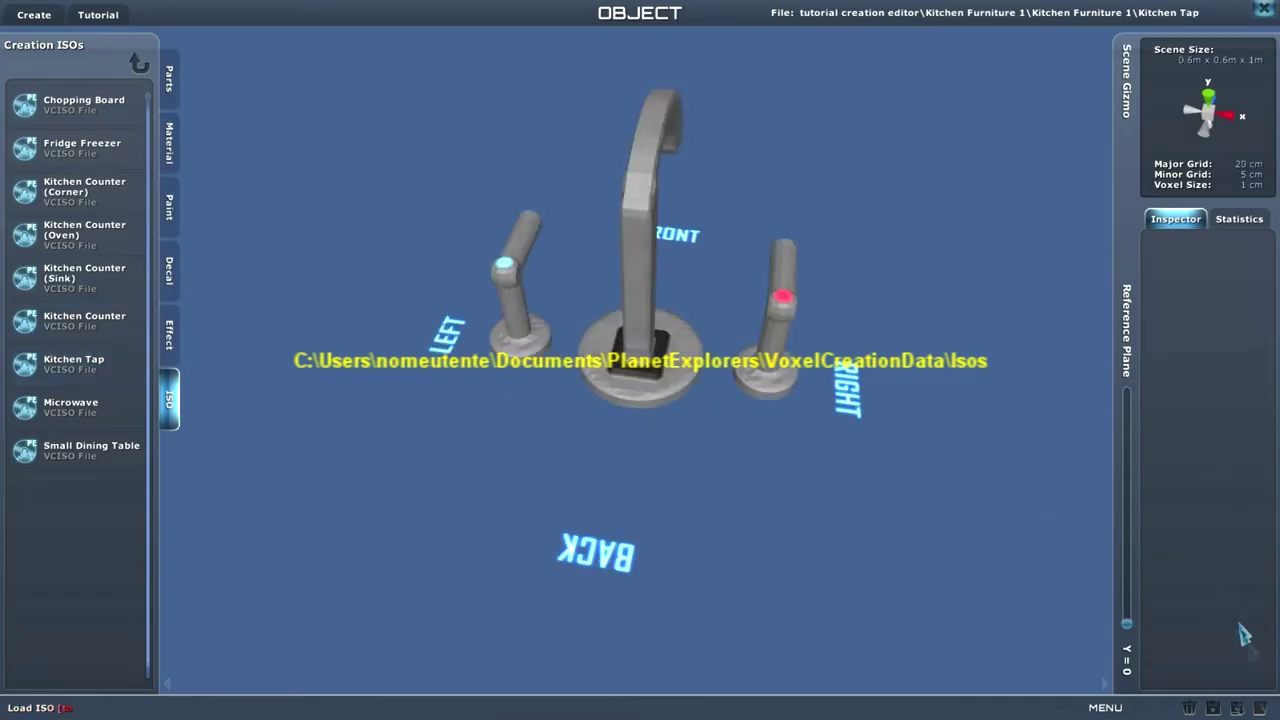
click(1259, 707)
click(669, 539)
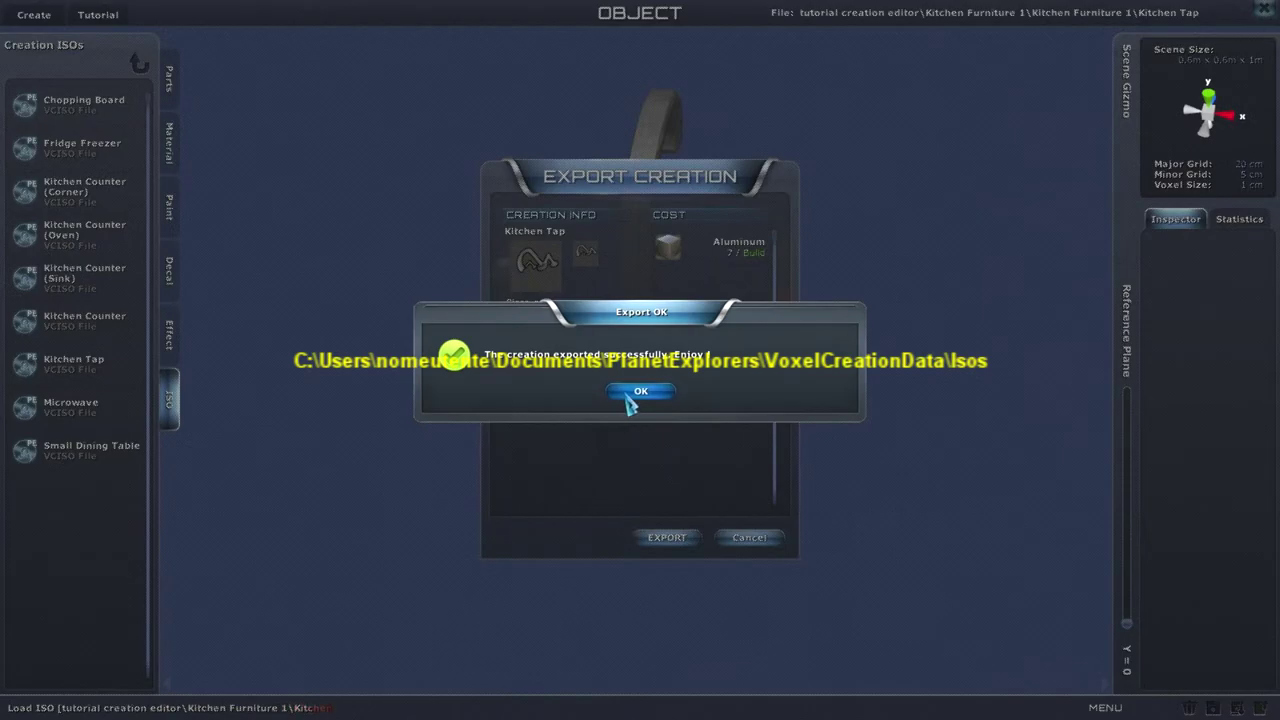
click(634, 394)
Step: Load the Microwave ISO and export it as a creation
double_click(70, 406)
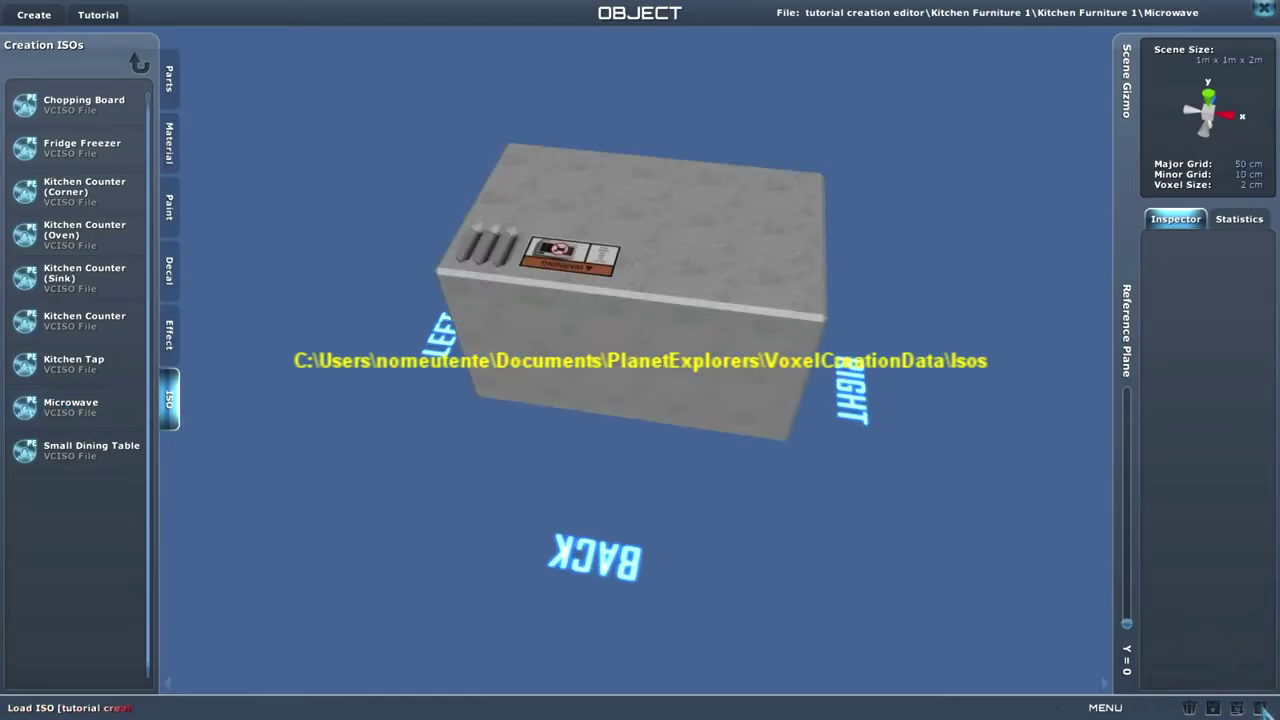
click(1259, 707)
click(669, 539)
click(641, 391)
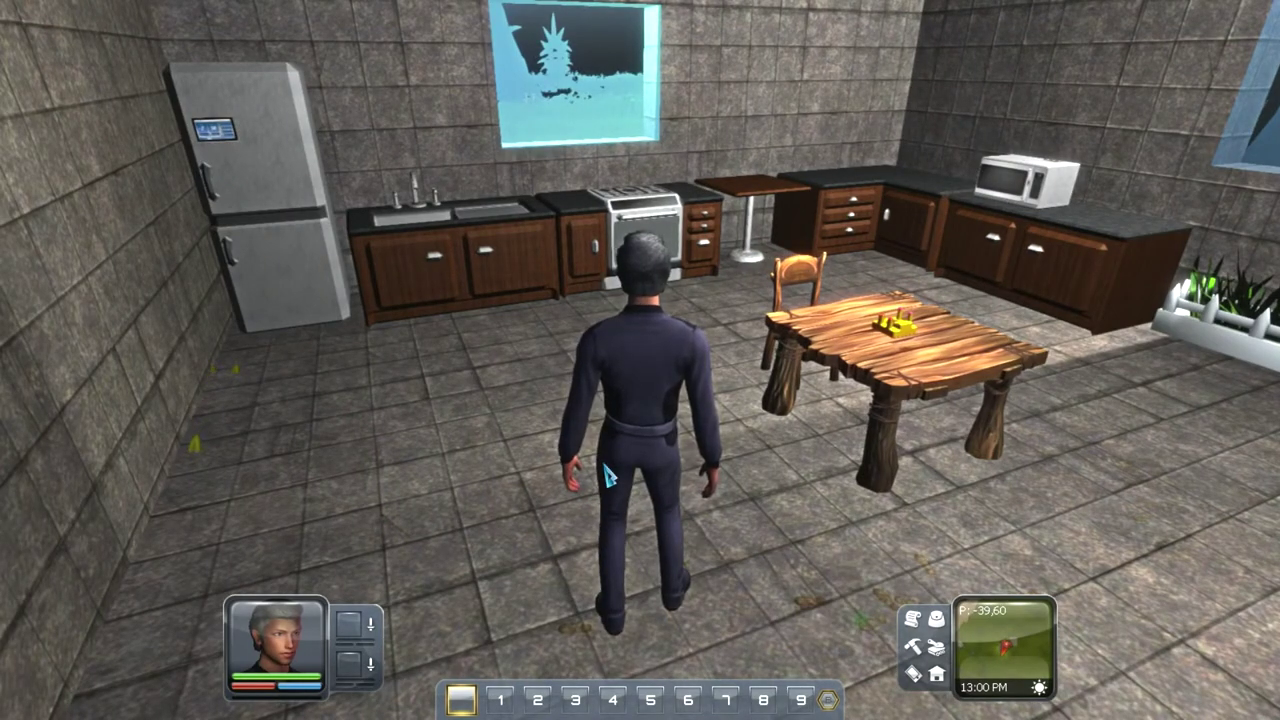
Step: Walk through the furnished kitchen to examine the placed fridge, counters, sink and microwave
key(w)
right_drag(560, 451, 145, 367)
key(a)
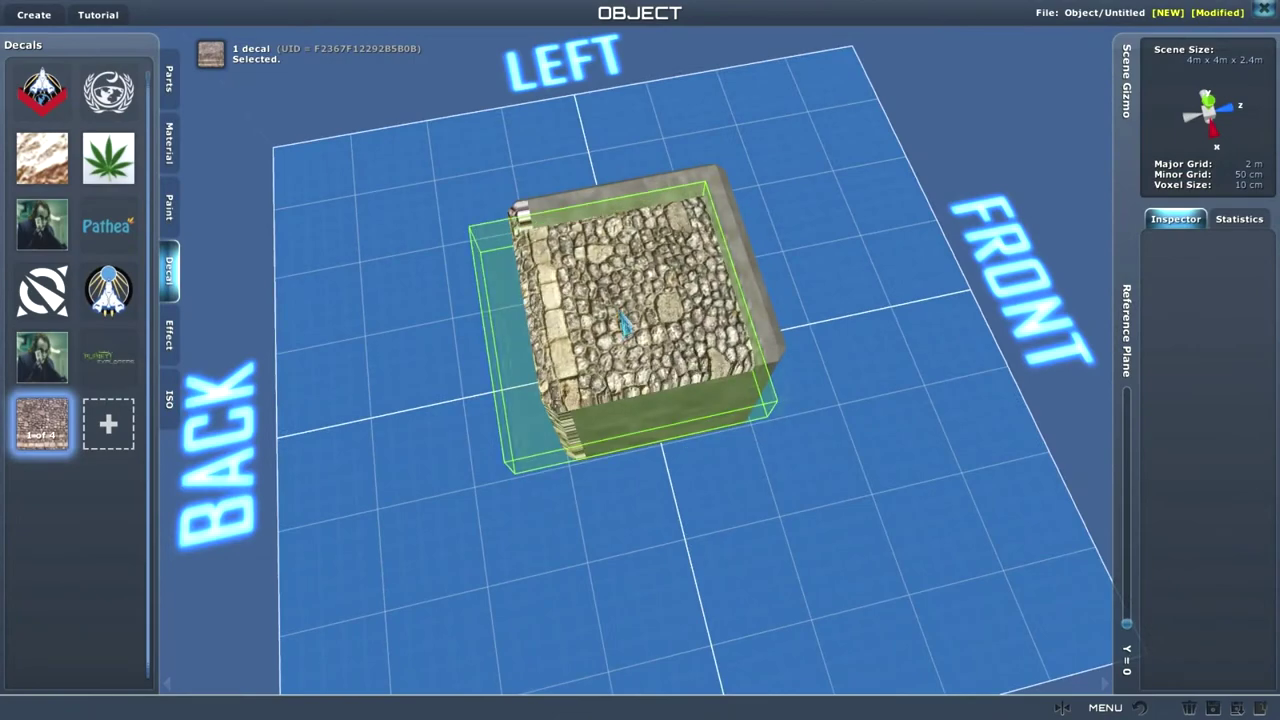
Step: Inspect the stone-wall decals on the different faces of the cube in the object editor
right_drag(687, 431, 648, 300)
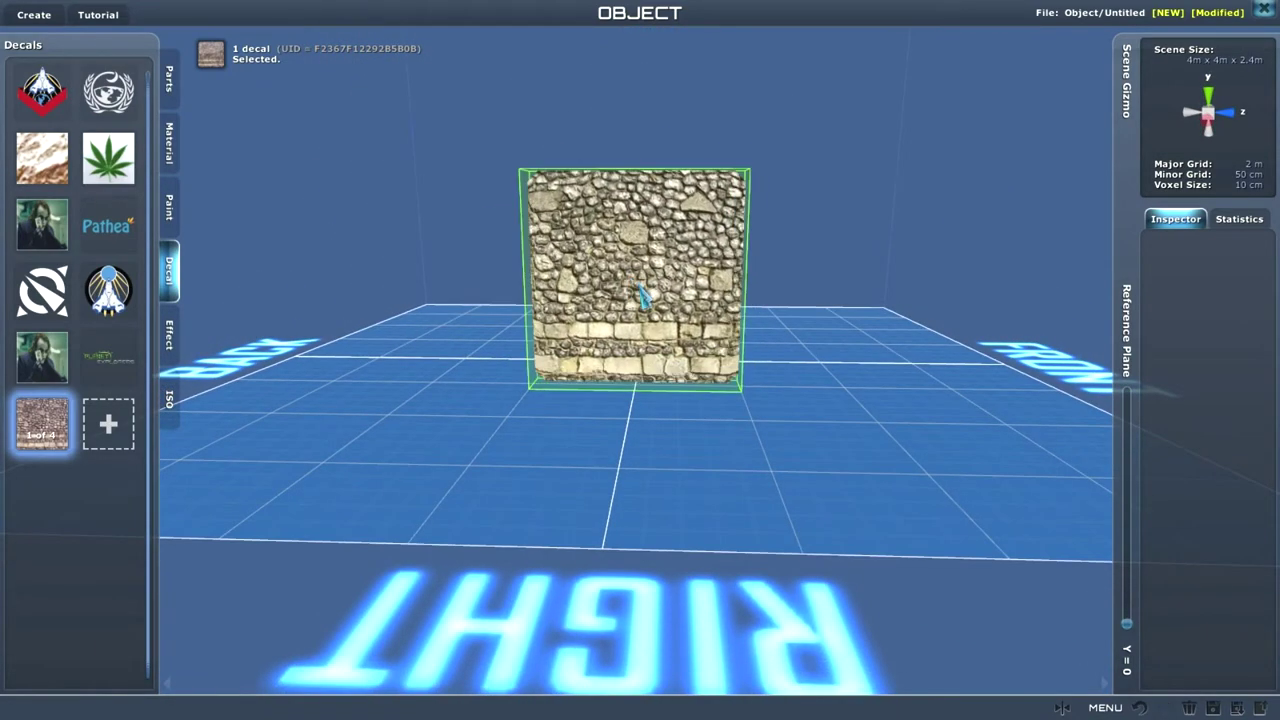
right_drag(781, 372, 500, 266)
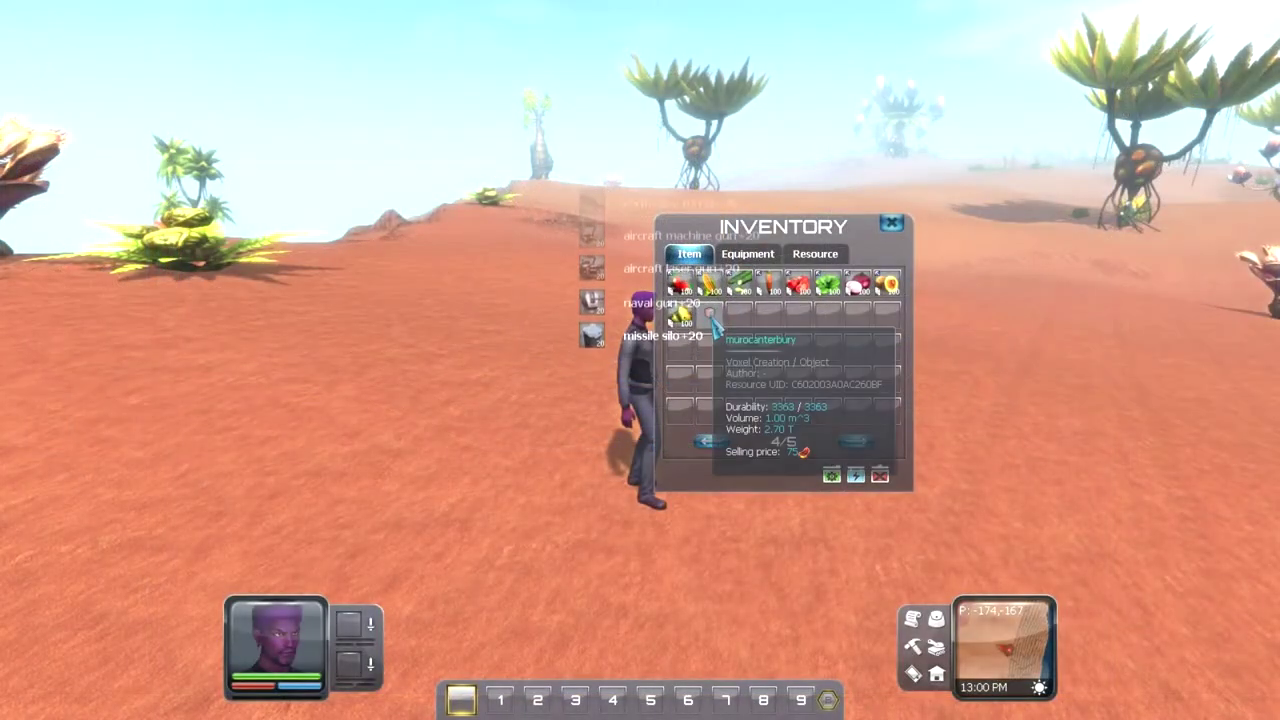
Step: Place the murocanterbury object from the inventory on the ground, close the inventory and view the block from different angles
drag(710, 313, 585, 556)
right_drag(839, 531, 1149, 409)
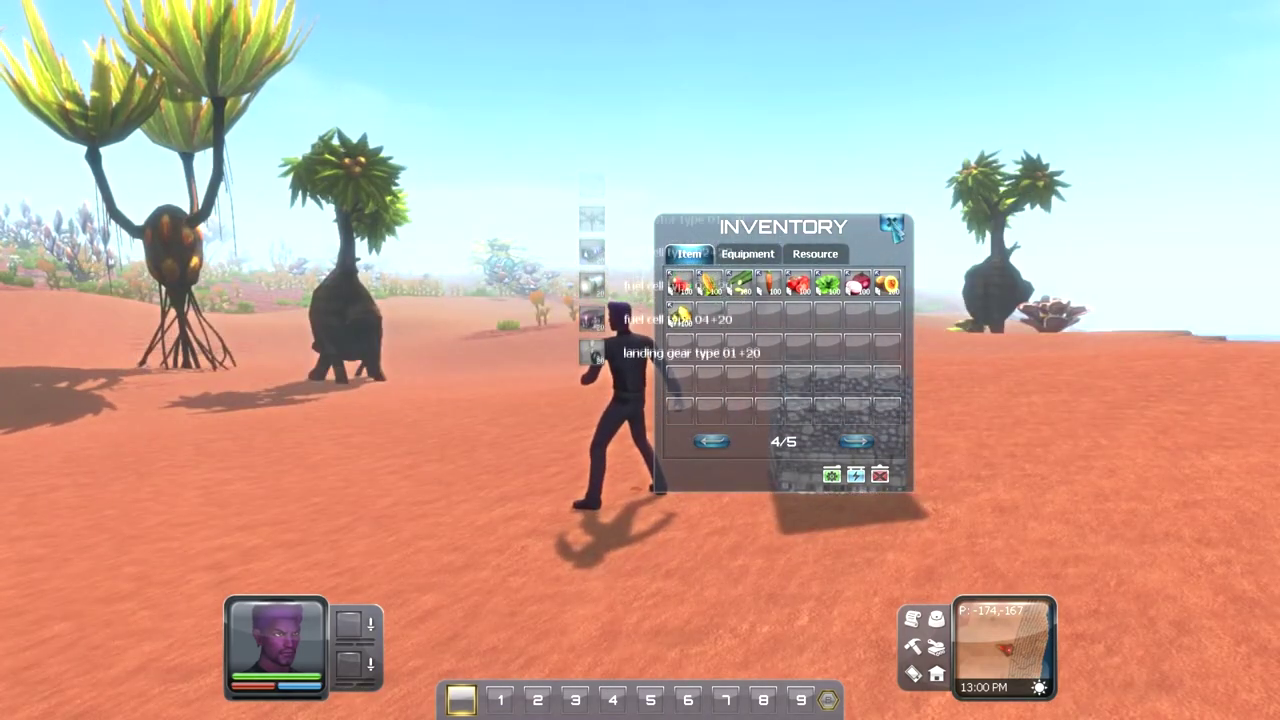
click(891, 223)
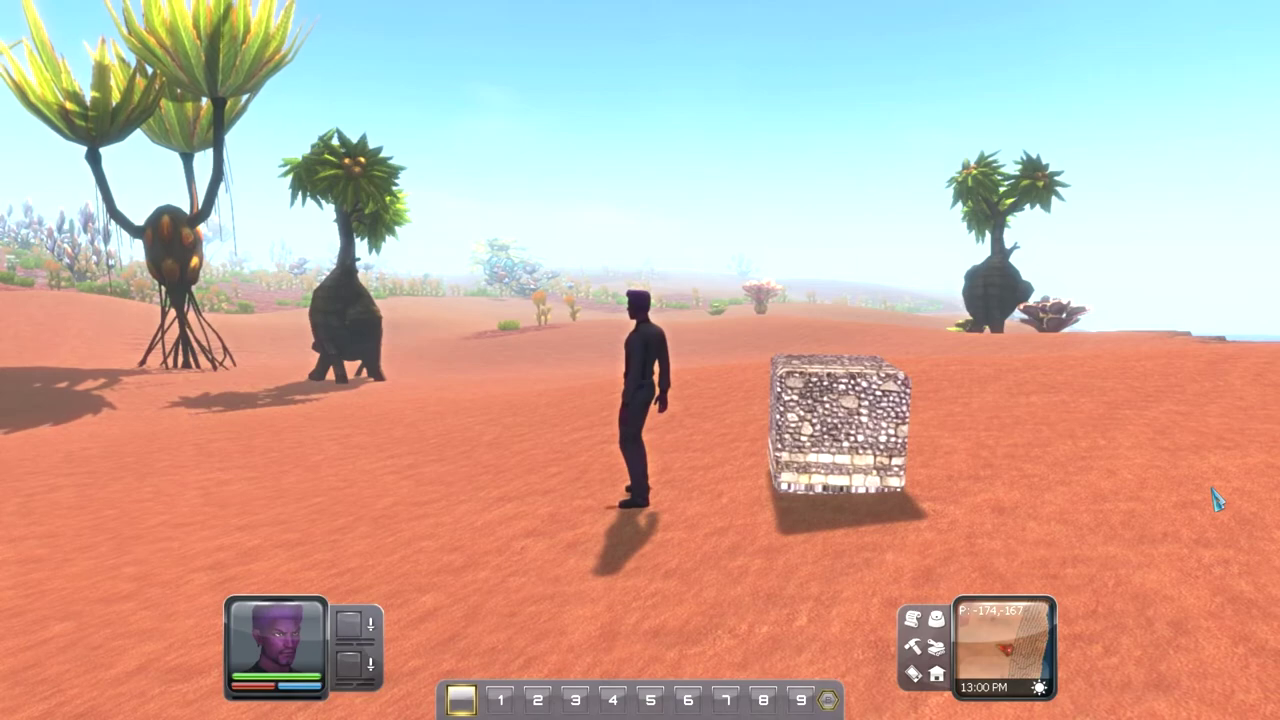
right_drag(1169, 458, 483, 437)
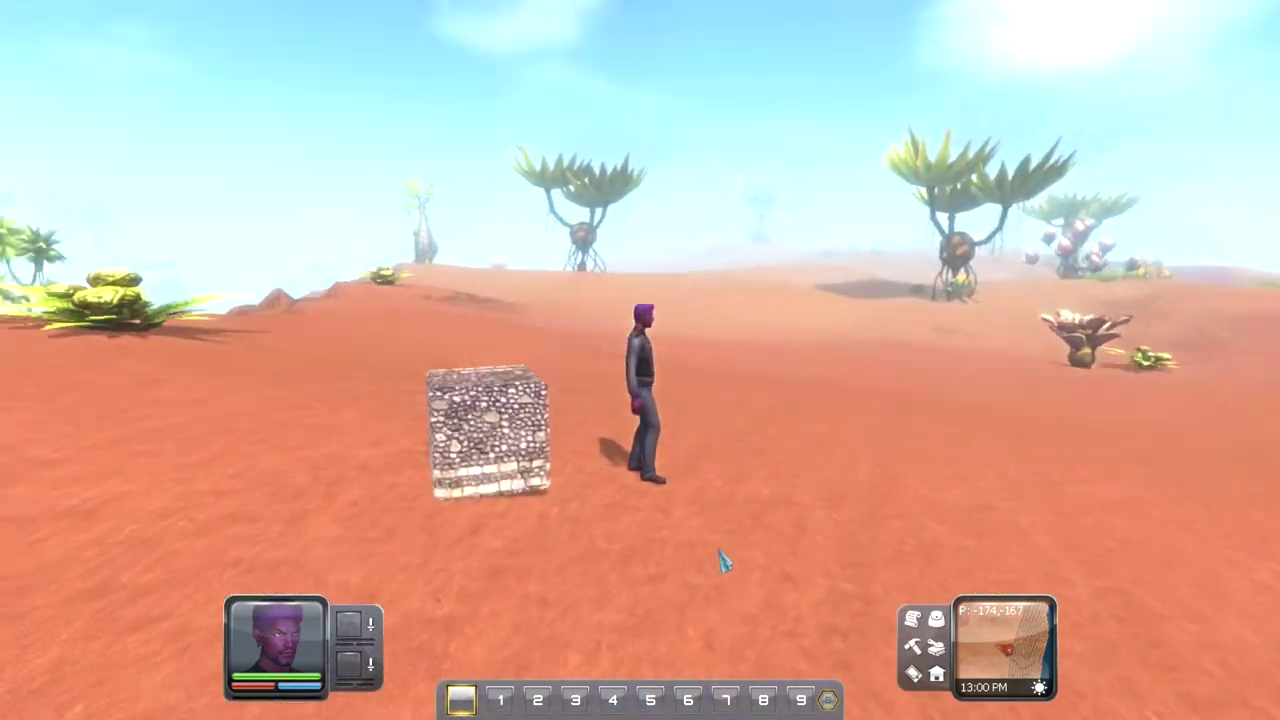
right_drag(723, 560, 707, 588)
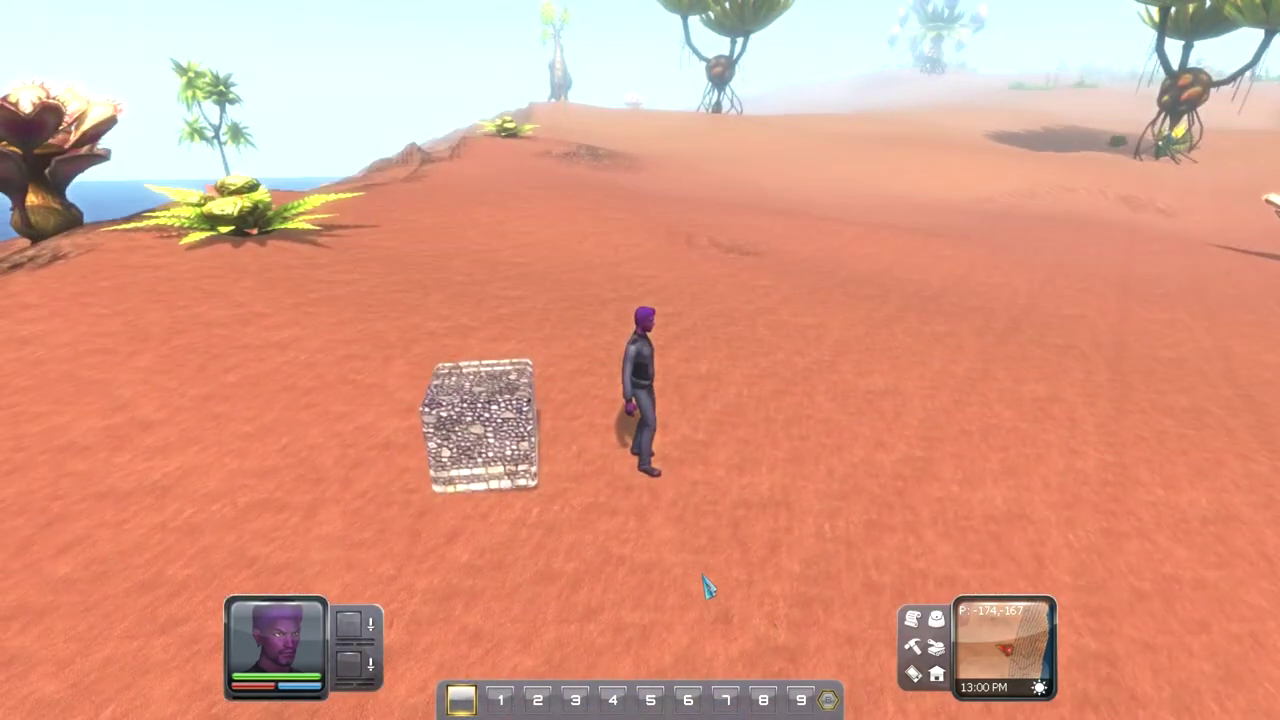
Step: Open the creation editor and start a new Sword scene under the Equipment category
click(939, 648)
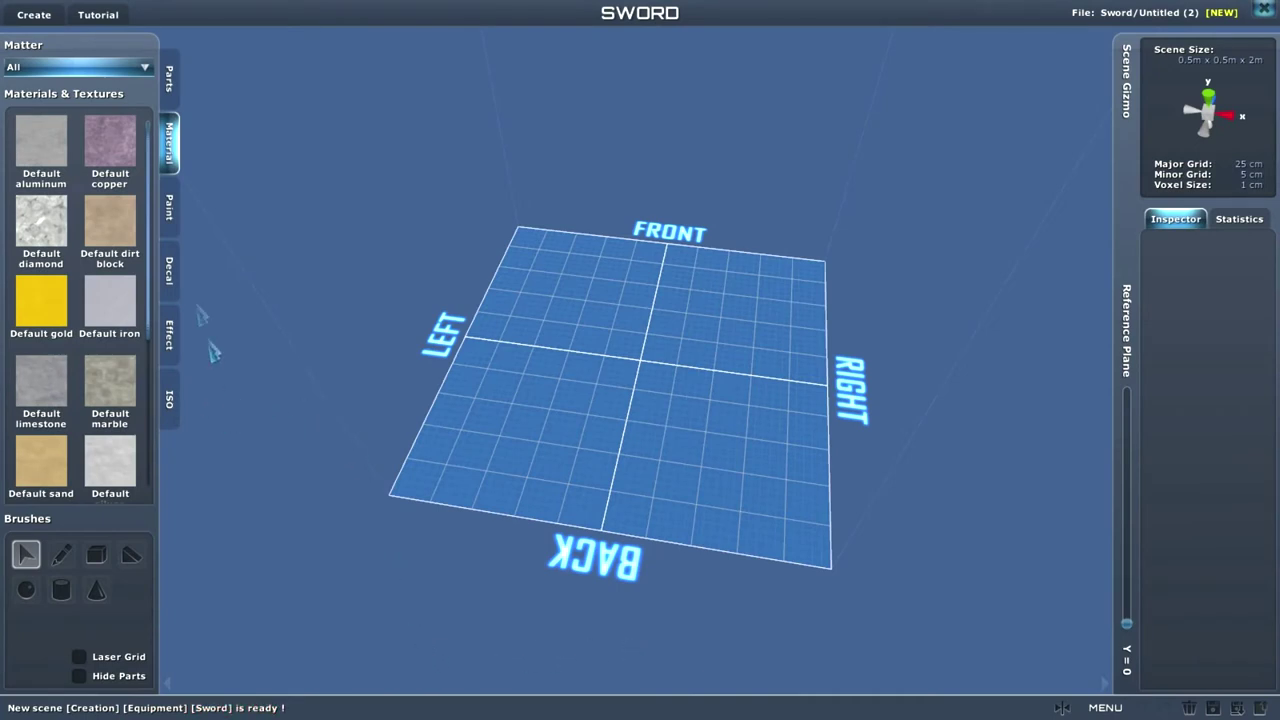
click(54, 15)
mouse_move(48, 45)
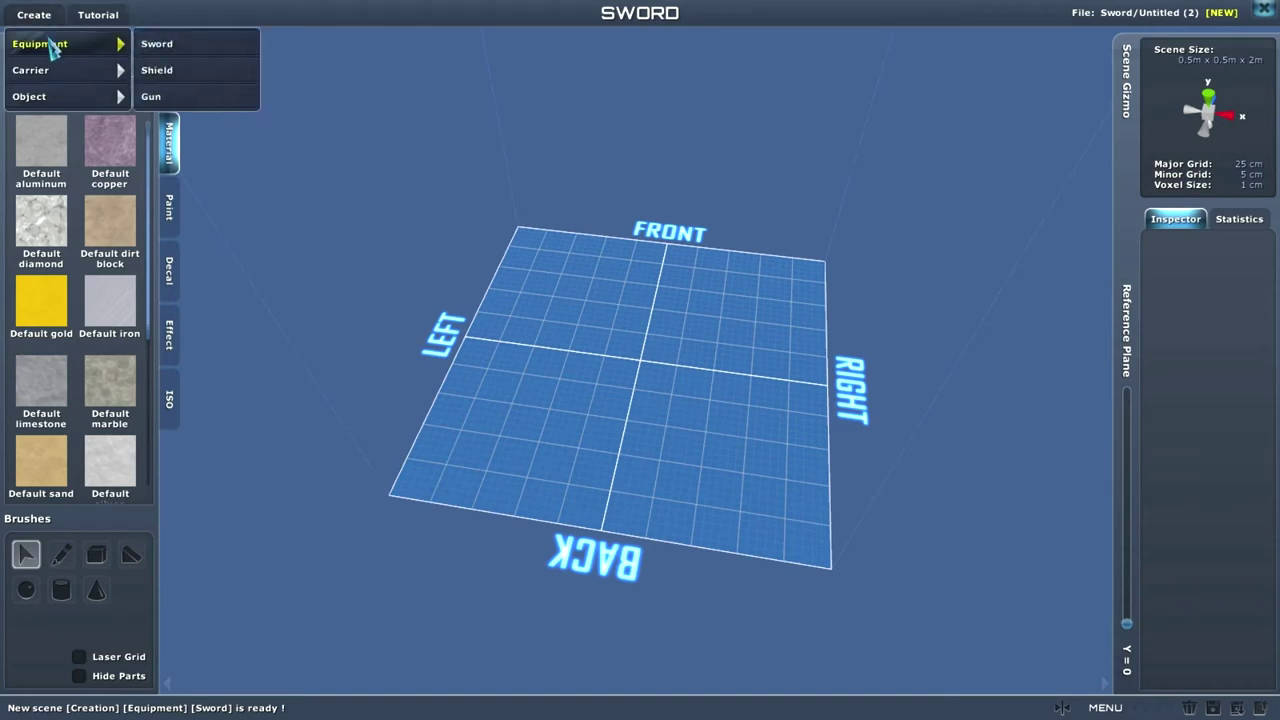
click(153, 45)
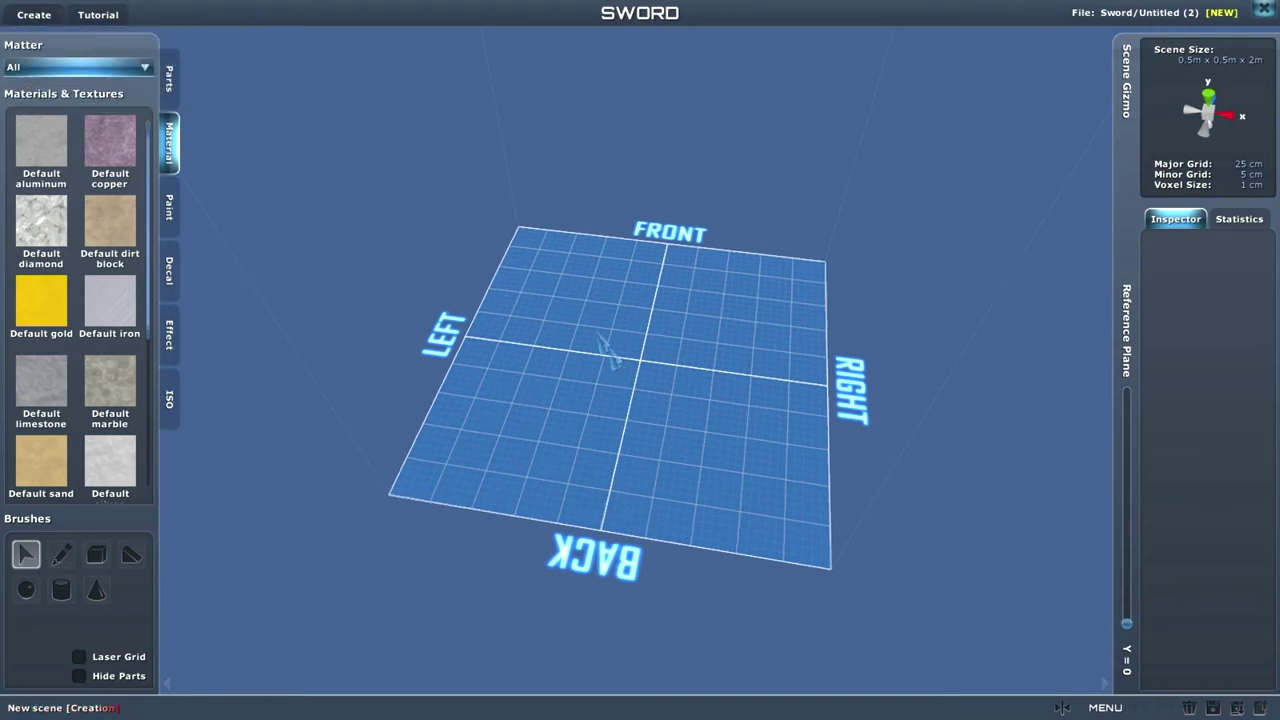
Step: Place a Wood Hilt part near the centre of the sword scene's grid
click(38, 138)
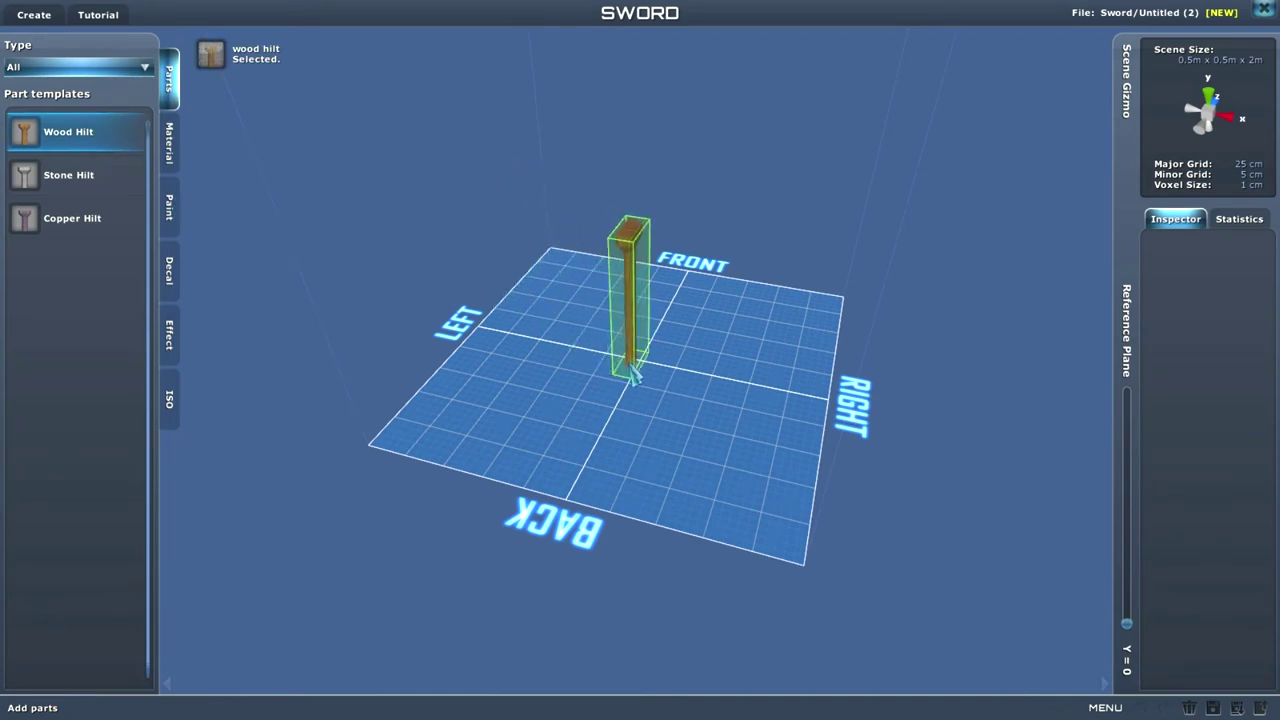
click(622, 373)
right_drag(708, 414, 540, 472)
right_click(582, 460)
scroll(563, 455, up, 3)
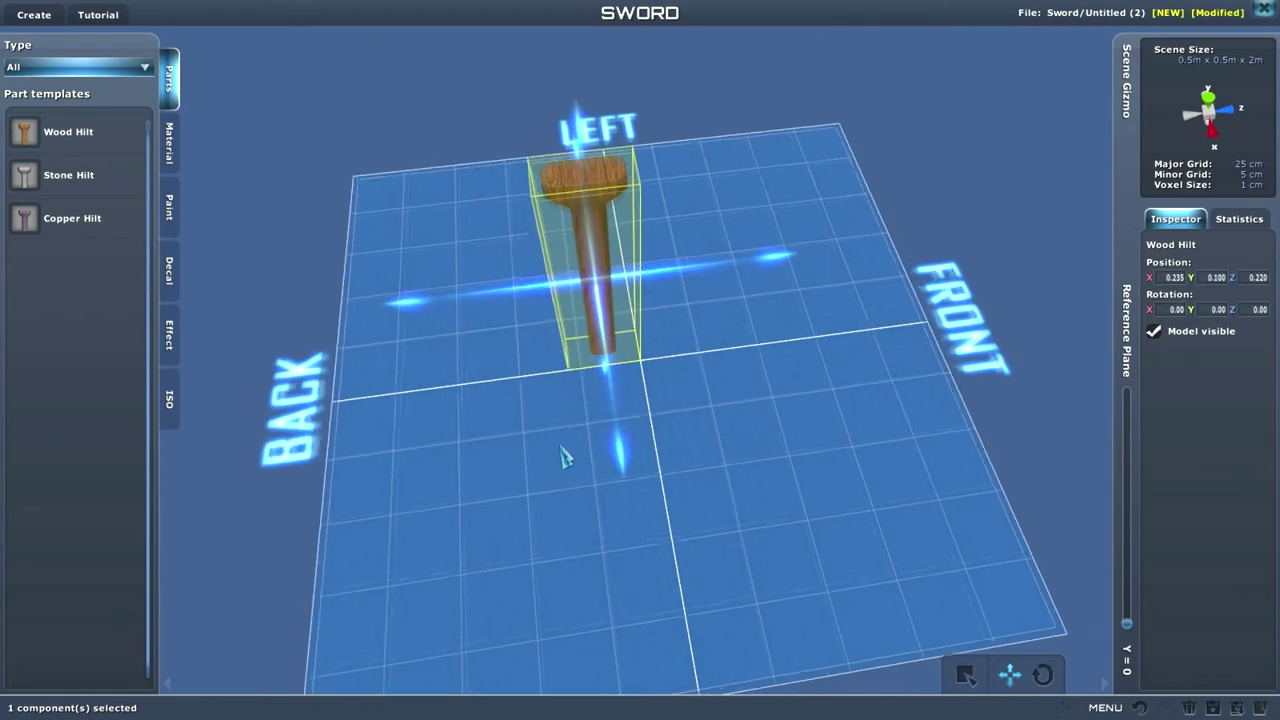
Step: Raise the reference plane to Y = 20, level with the upper end of the wood hilt
mouse_move(1135, 614)
mouse_down()
mouse_move(1123, 596)
mouse_move(1125, 612)
mouse_up()
scroll(598, 452, down, 3)
right_drag(598, 452, 683, 426)
Step: Create a new Diamond material with c://quarzotex.png as its bump map and close the material editor
click(169, 147)
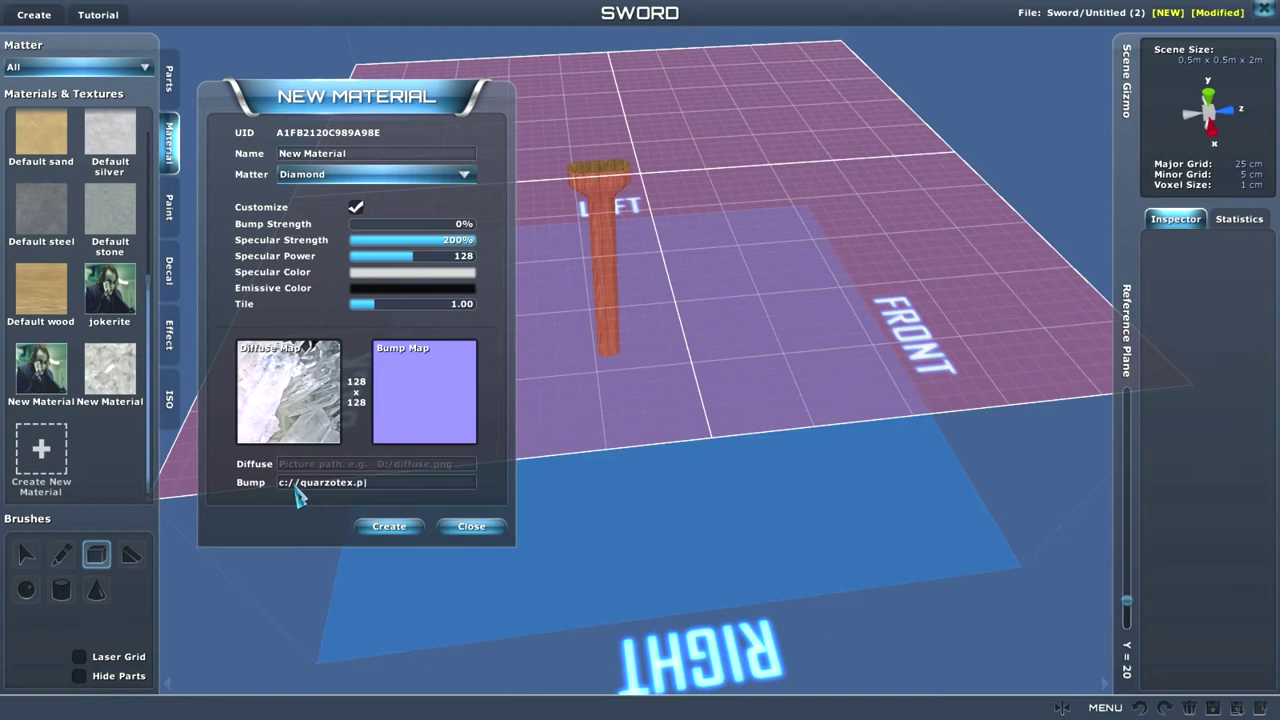
text(g)
key(Return)
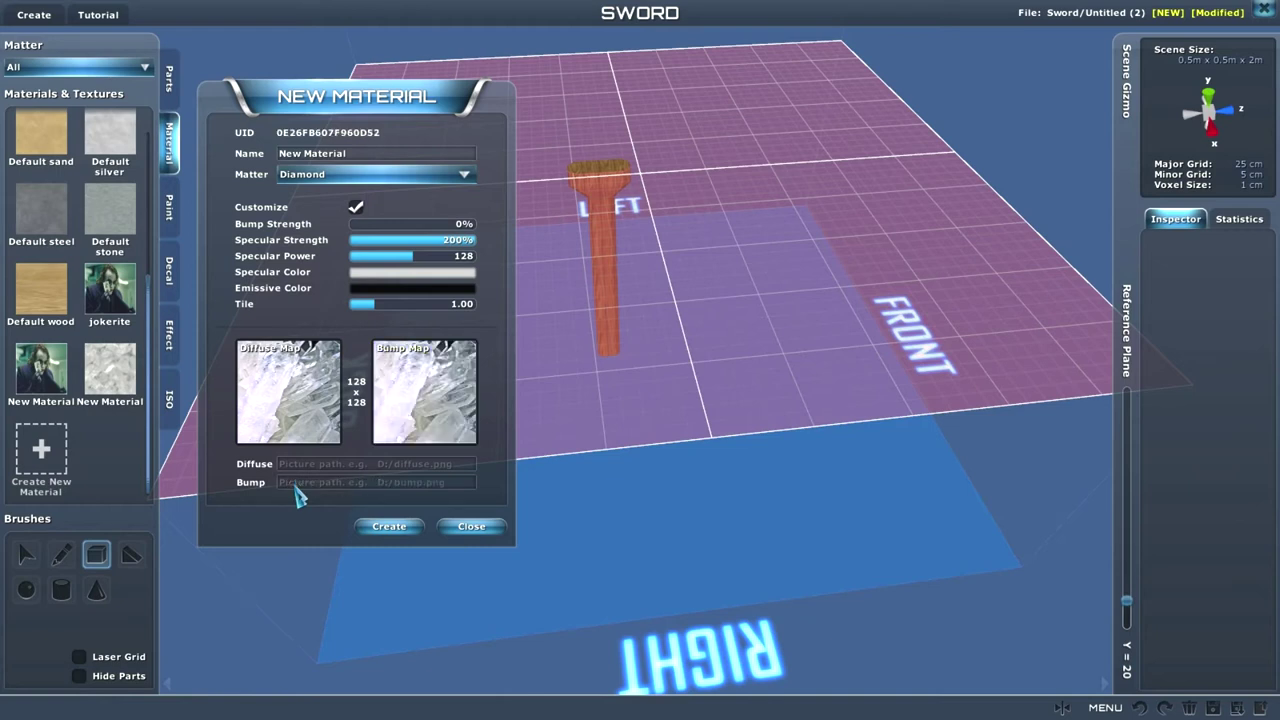
click(410, 535)
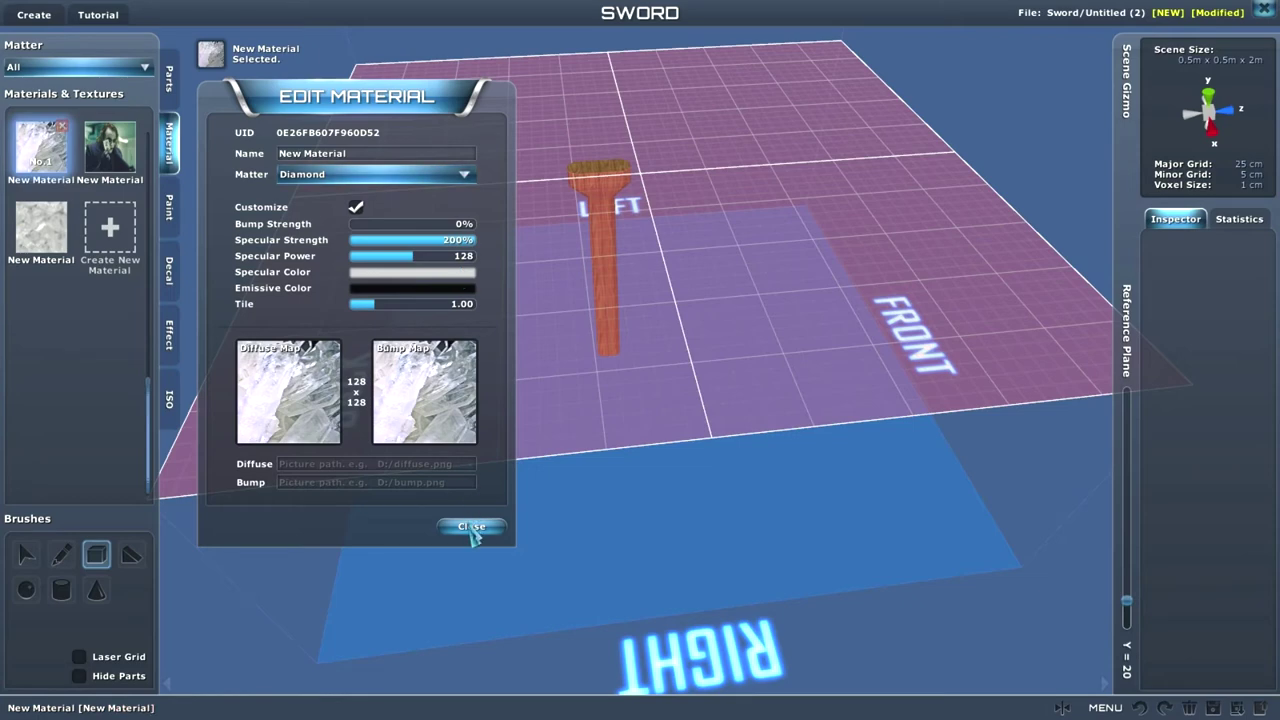
click(471, 526)
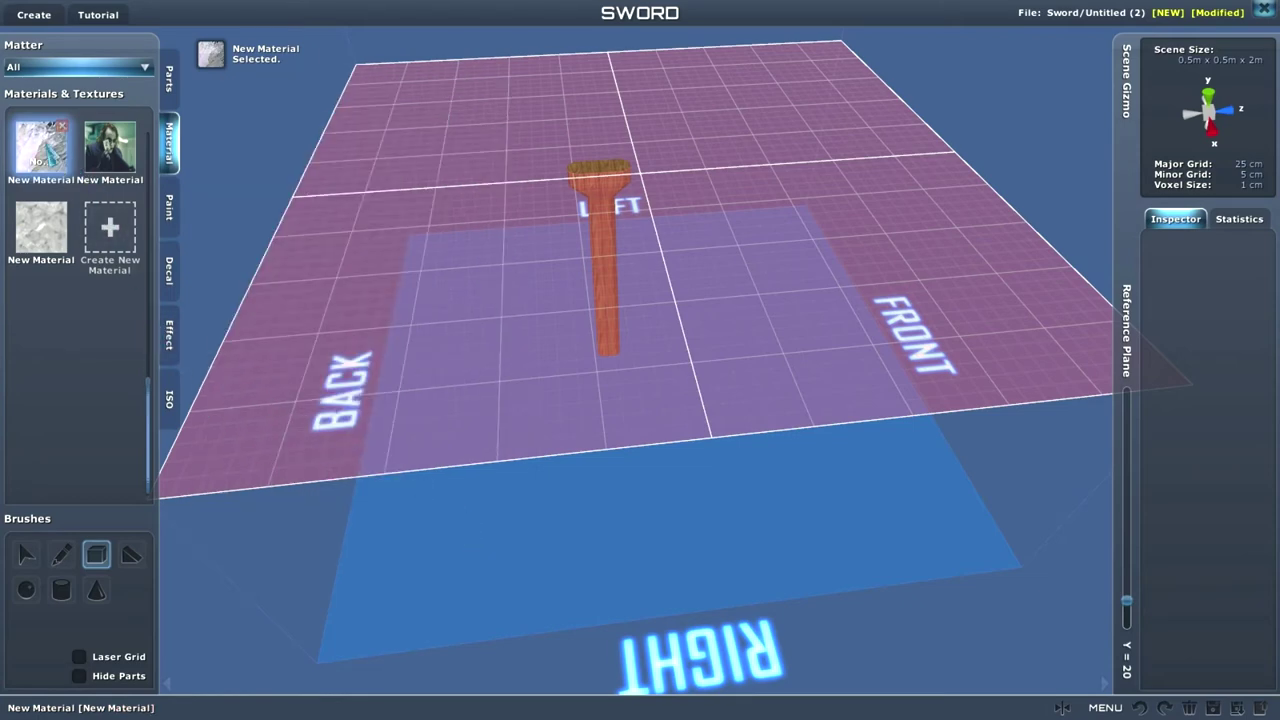
Step: Rename the new white crystal material to quarzo and apply the change
scroll(75, 300, up, 5)
double_click(45, 365)
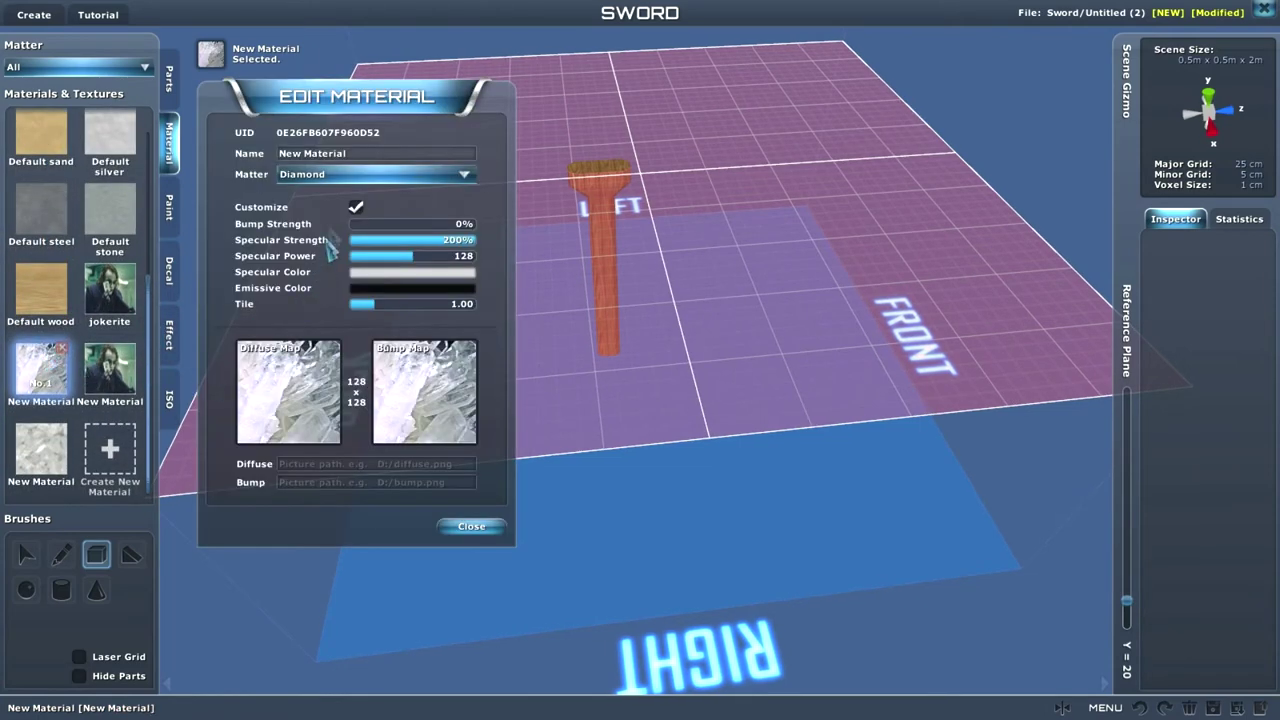
key(BackSpace)
key(BackSpace)
key(BackSpace)
key(BackSpace)
key(BackSpace)
key(BackSpace)
key(BackSpace)
key(BackSpace)
key(BackSpace)
key(BackSpace)
key(BackSpace)
key(BackSpace)
text(quarzo)
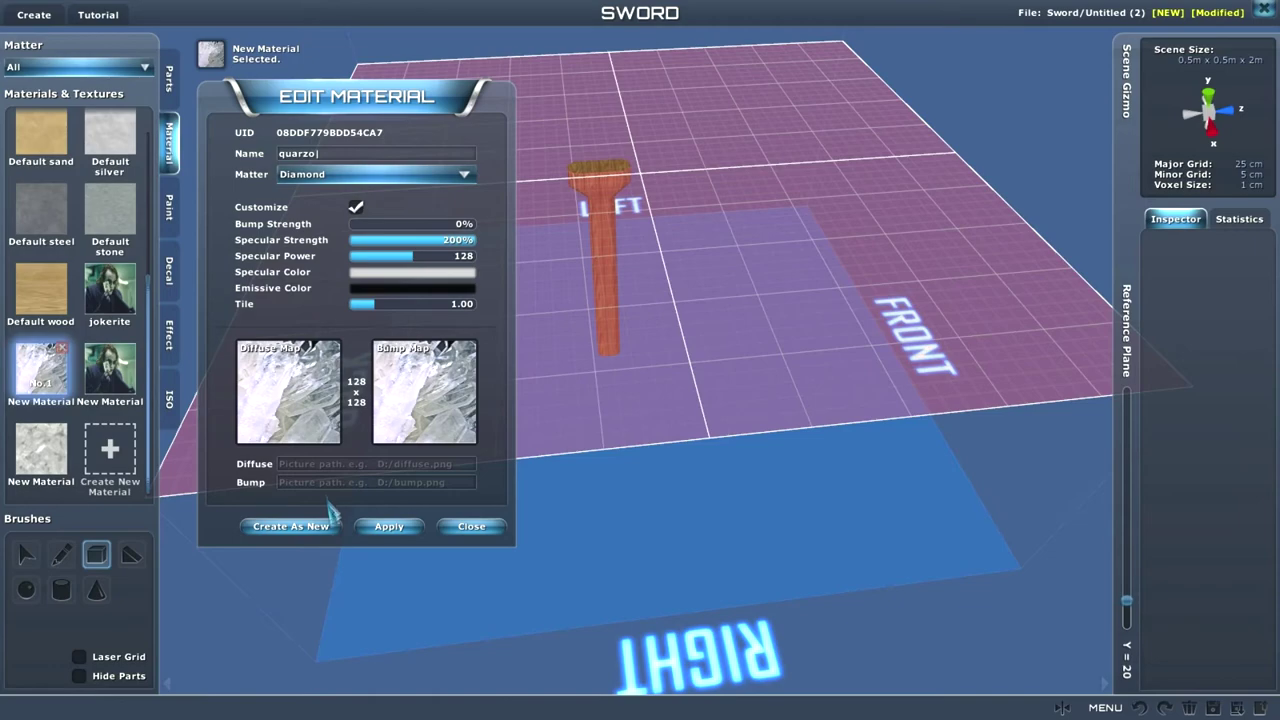
click(386, 527)
click(471, 528)
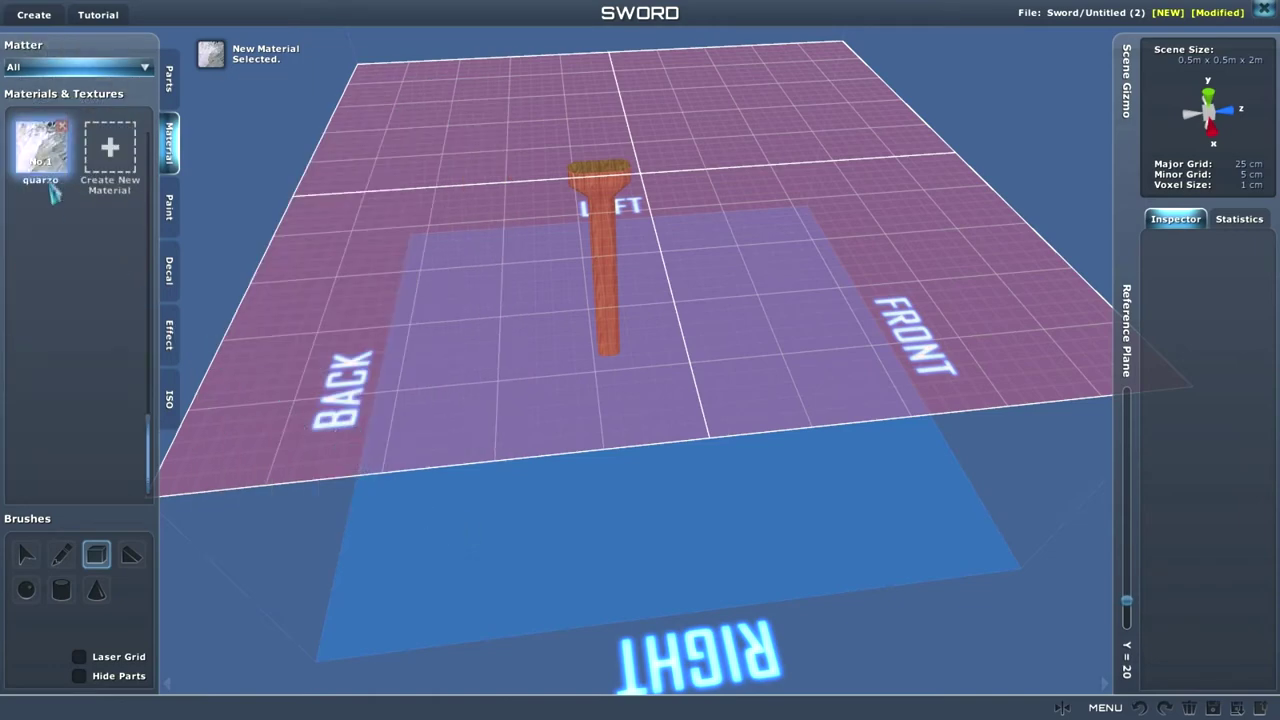
Step: Try to build a quarzo box with a 3 x 6 voxel base over the head of the hilt
click(52, 160)
scroll(645, 340, up, 3)
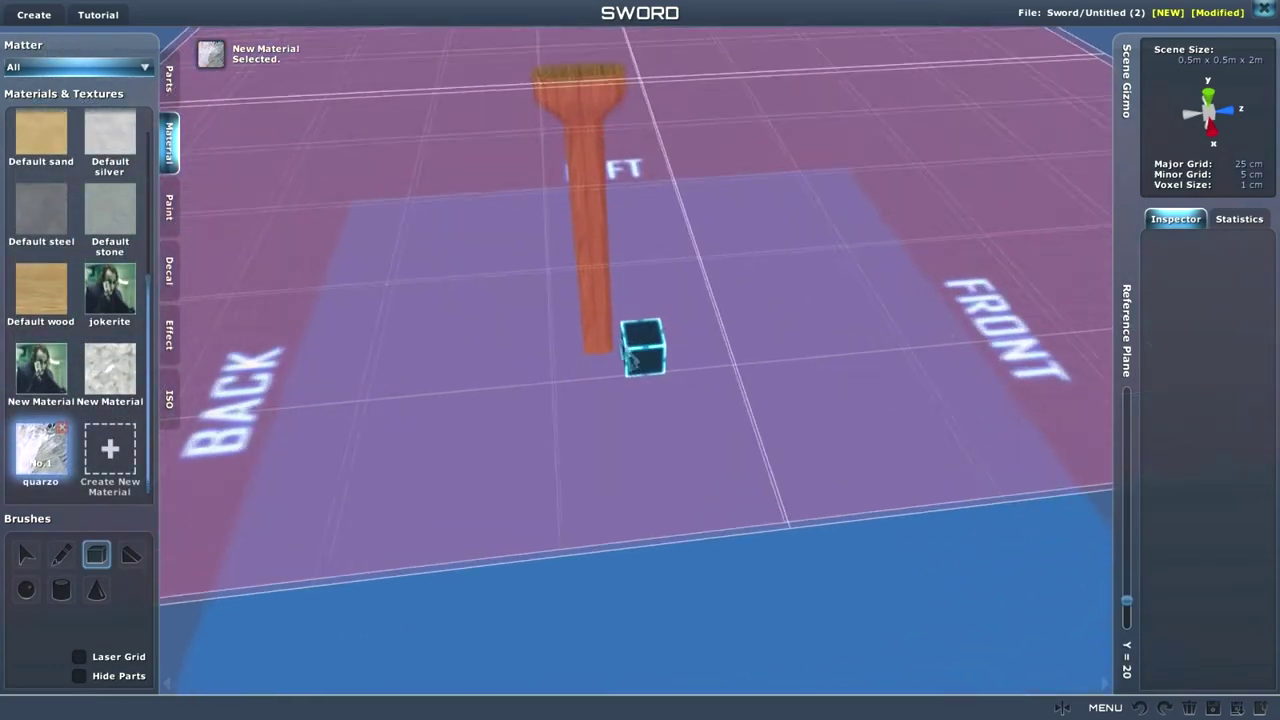
scroll(600, 310, down, 4)
scroll(552, 280, up, 5)
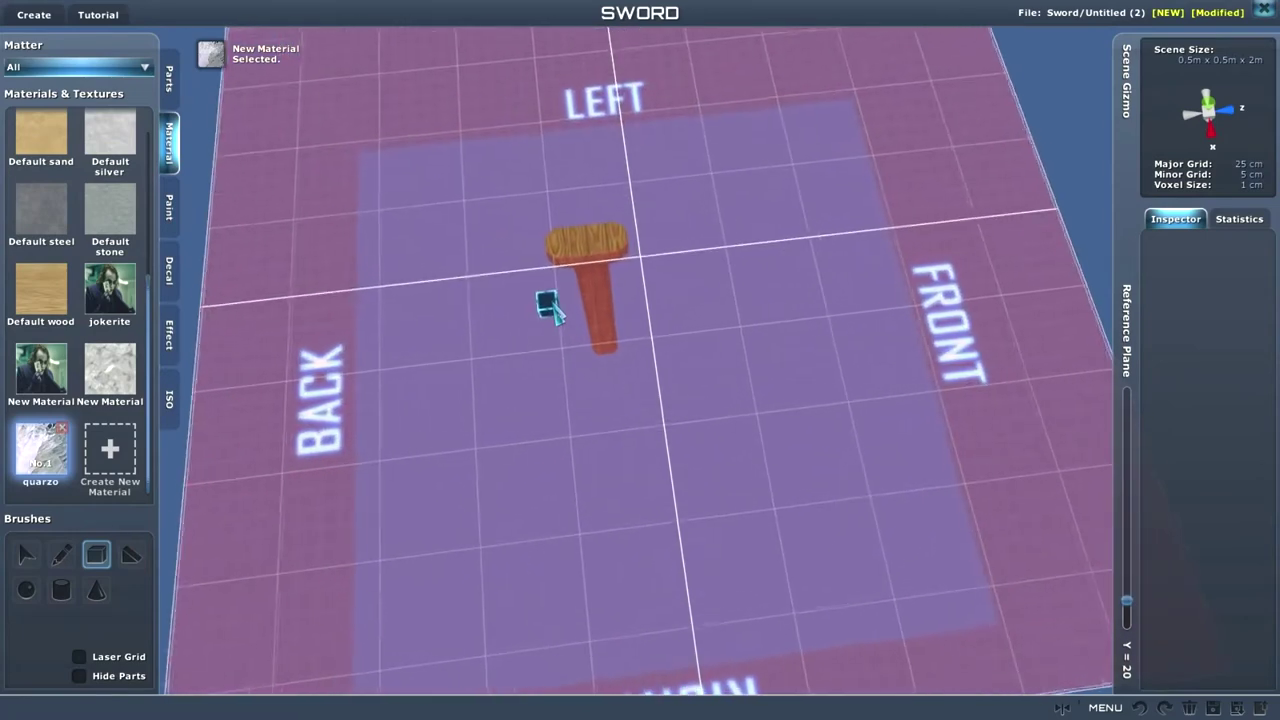
mouse_move(546, 228)
mouse_down()
mouse_move(592, 258)
mouse_move(631, 250)
mouse_up()
scroll(629, 247, down, 4)
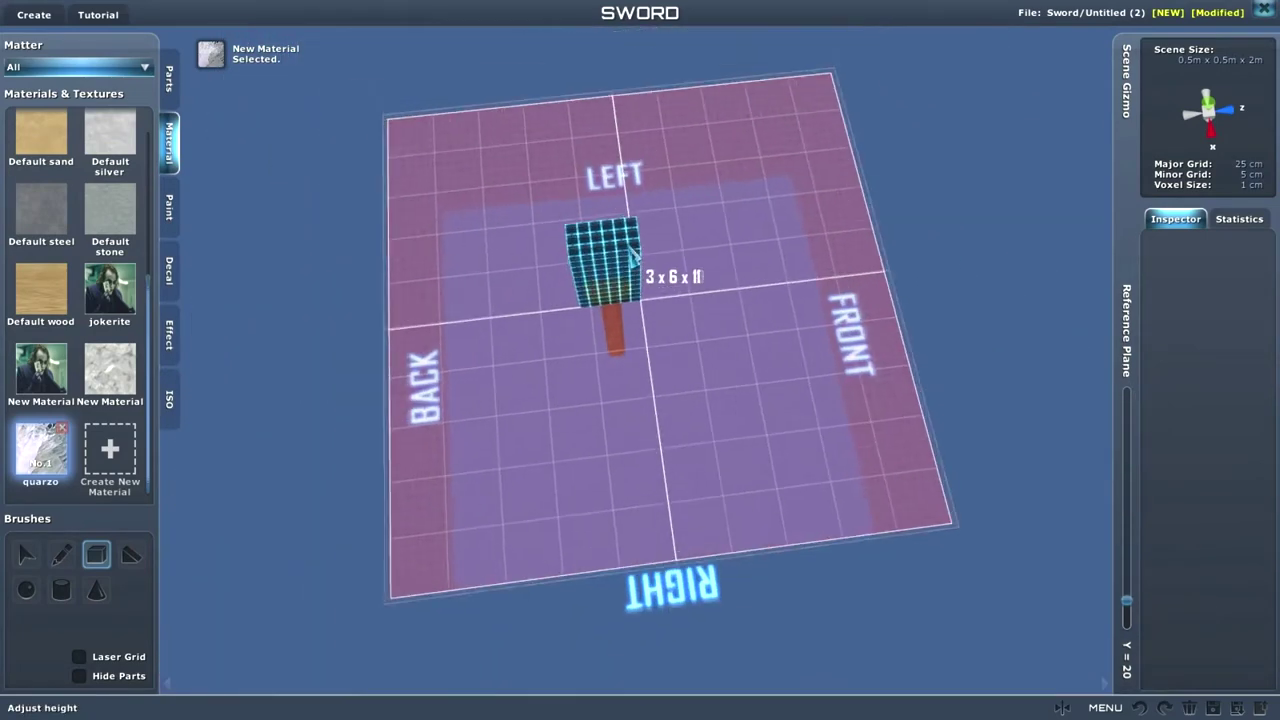
scroll(627, 214, down, 2)
click(630, 218)
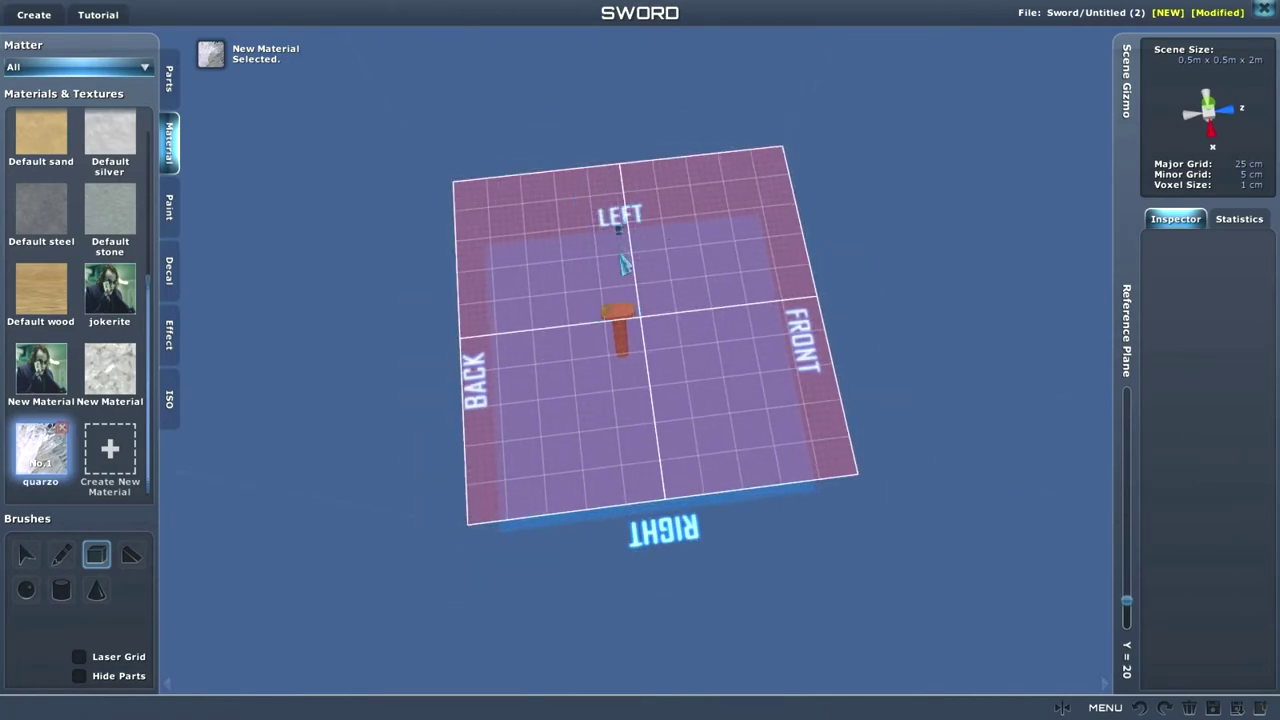
Step: Build a tall quarzo box with a 6 x 10 voxel base on top of the hilt as the sword's blade
scroll(560, 240, up, 5)
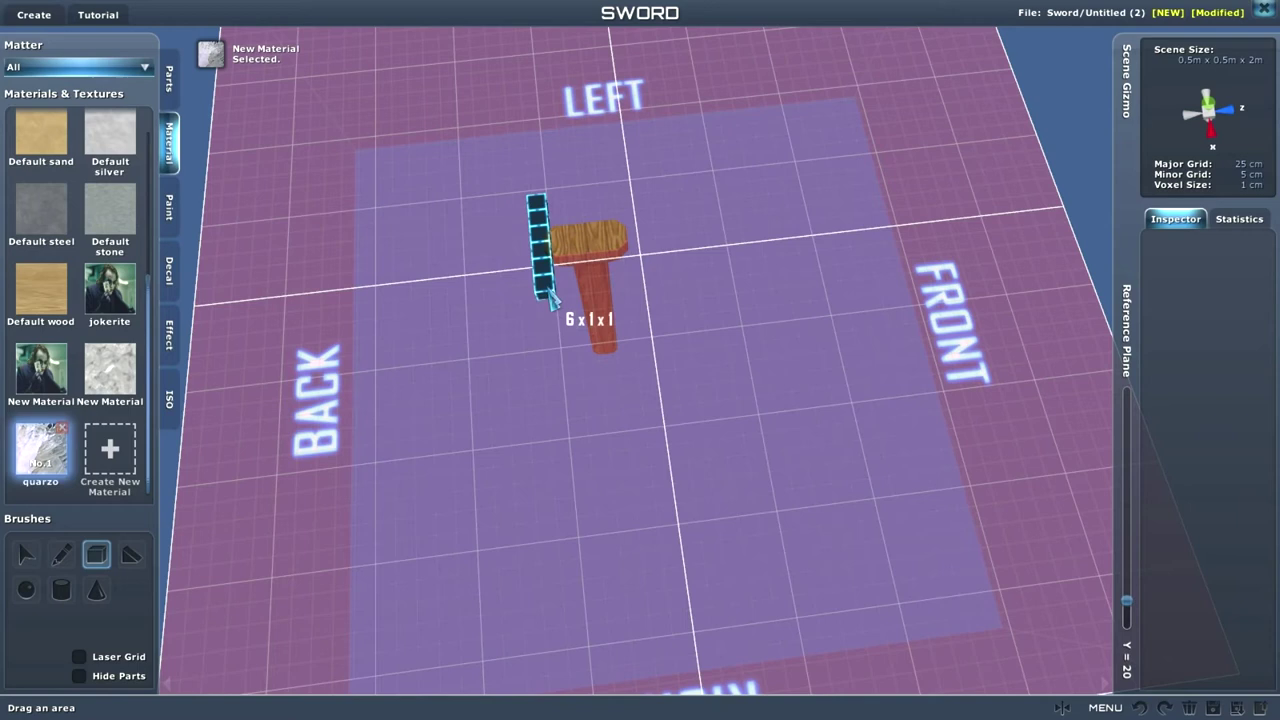
drag(524, 305, 526, 303)
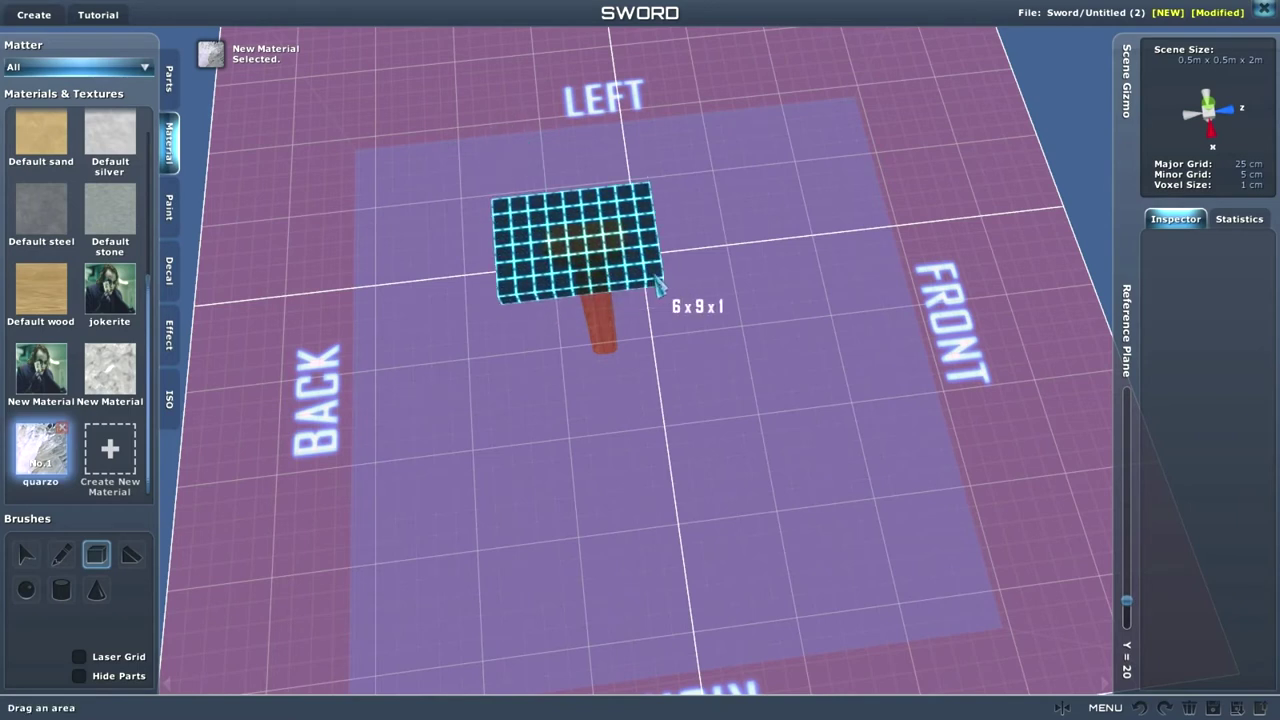
drag(685, 272, 674, 274)
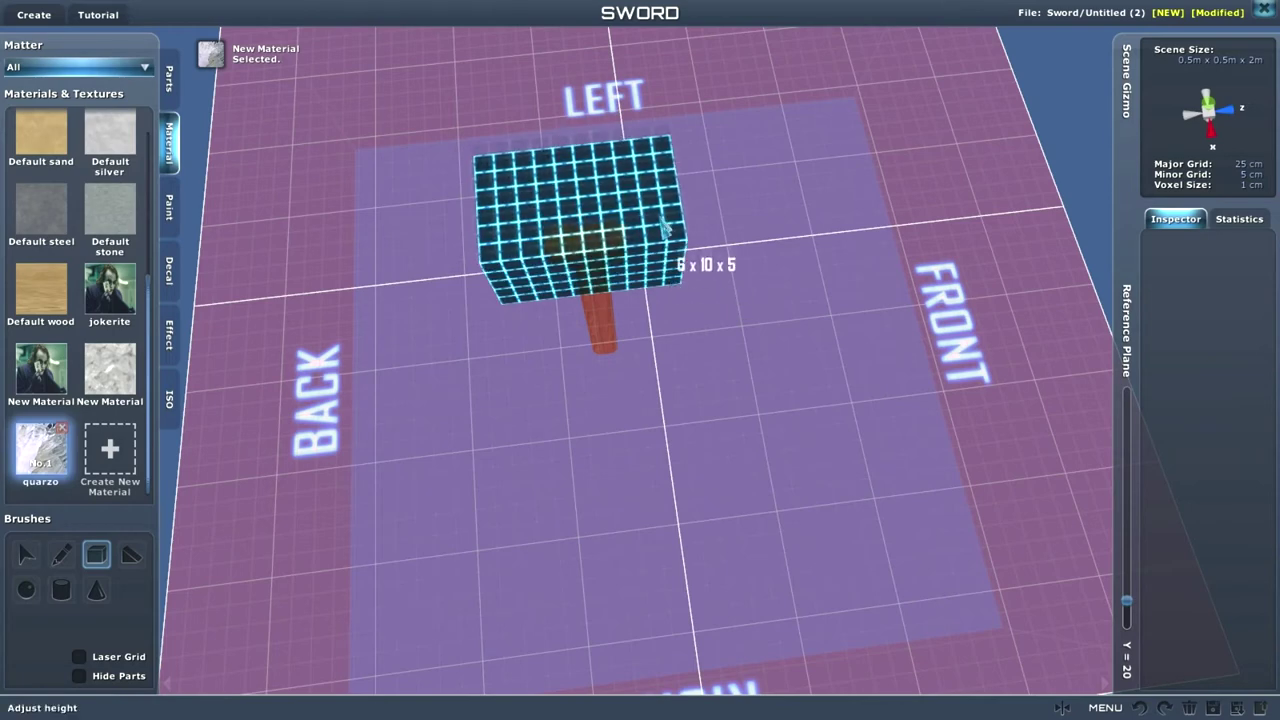
scroll(662, 195, down, 5)
click(655, 187)
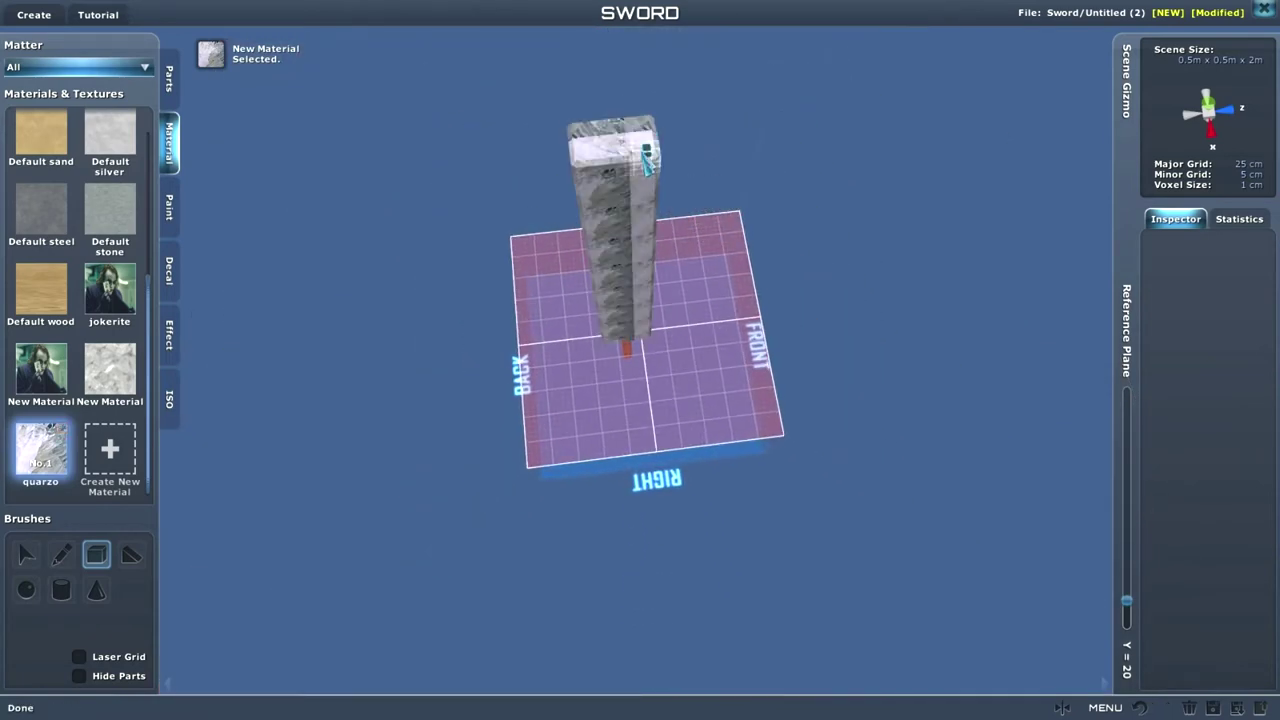
middle_drag(686, 286, 710, 172)
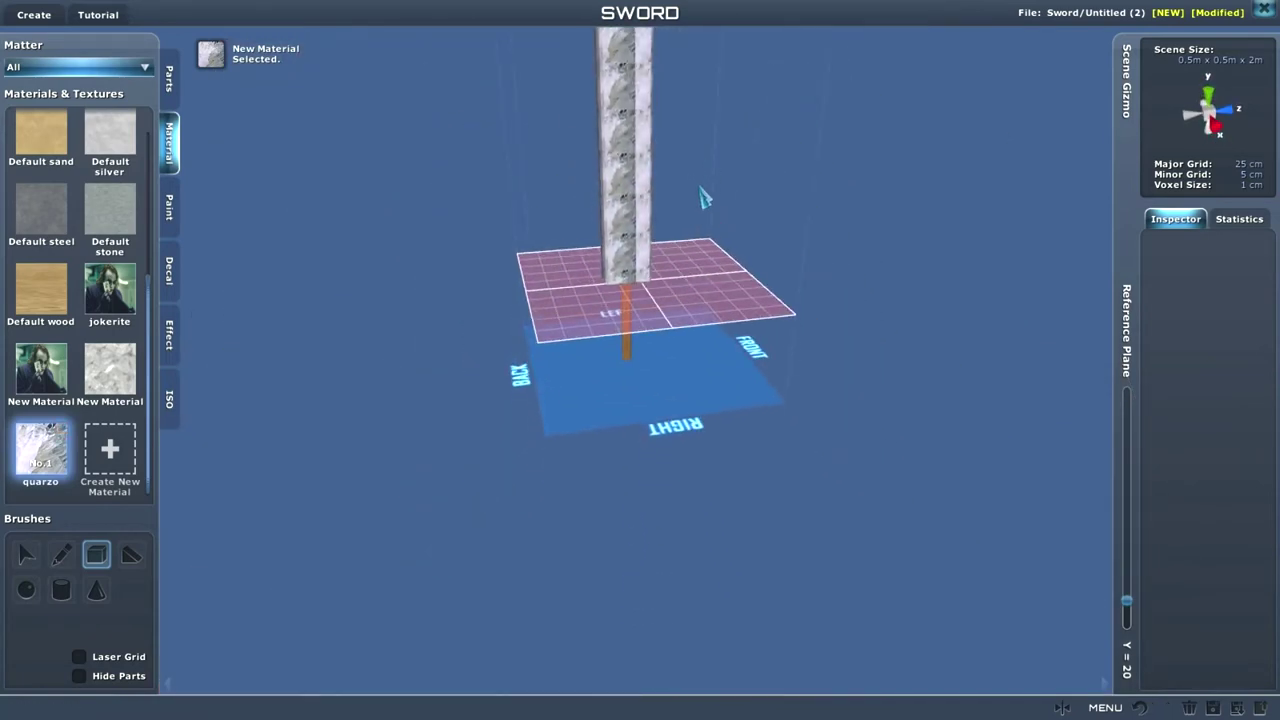
scroll(692, 205, up, 5)
middle_drag(608, 238, 1076, 290)
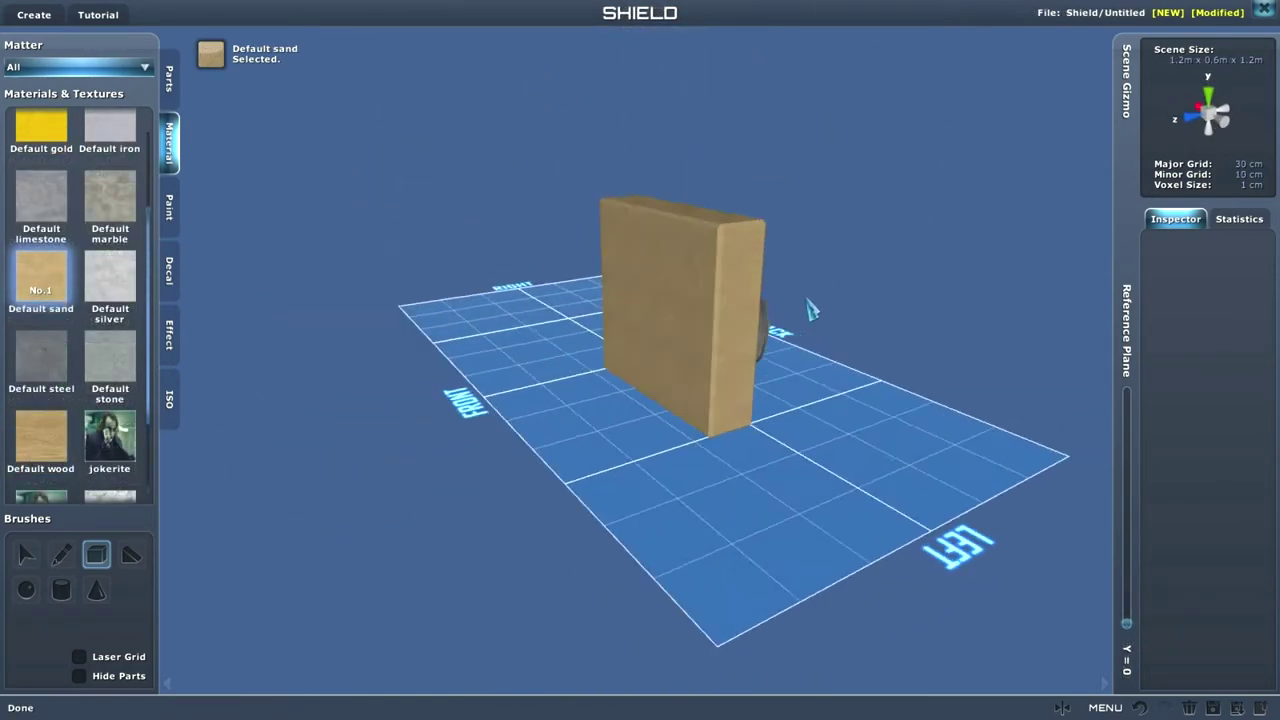
Step: View the sand shield from another angle and display its statistics
mouse_move(812, 310)
middle_down()
mouse_move(880, 320)
mouse_move(771, 365)
middle_up()
key(Escape)
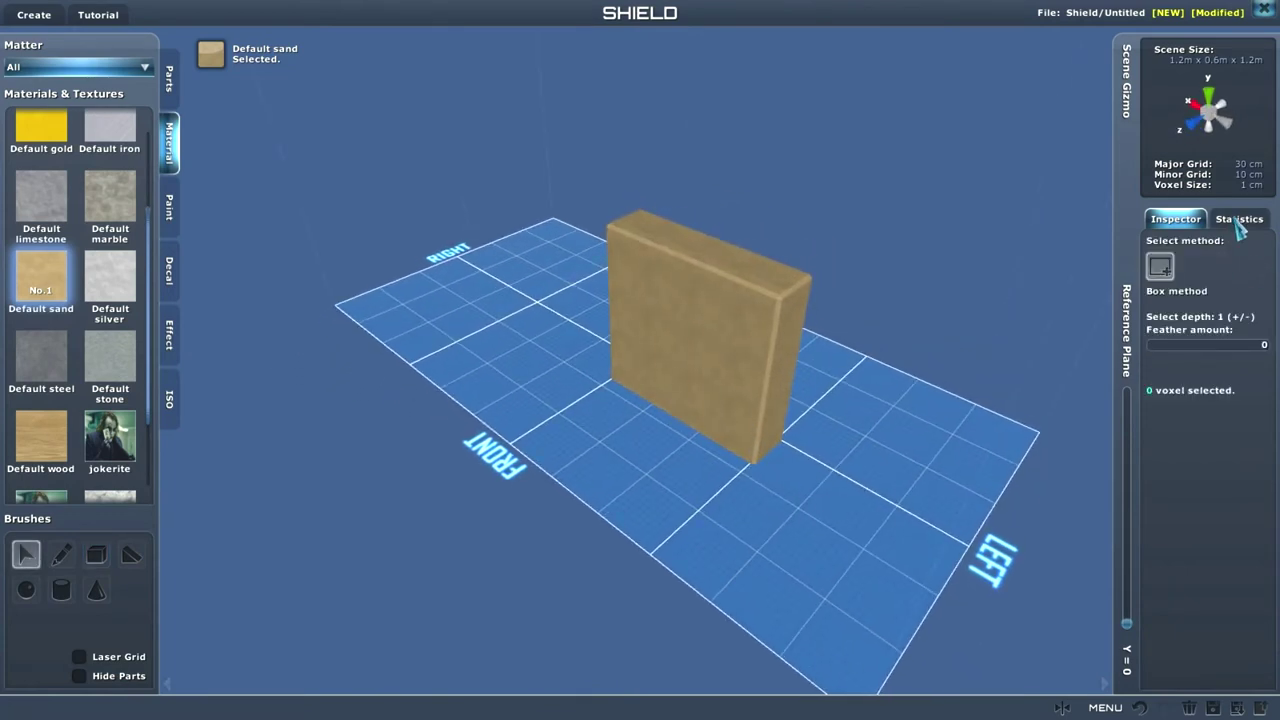
click(1238, 224)
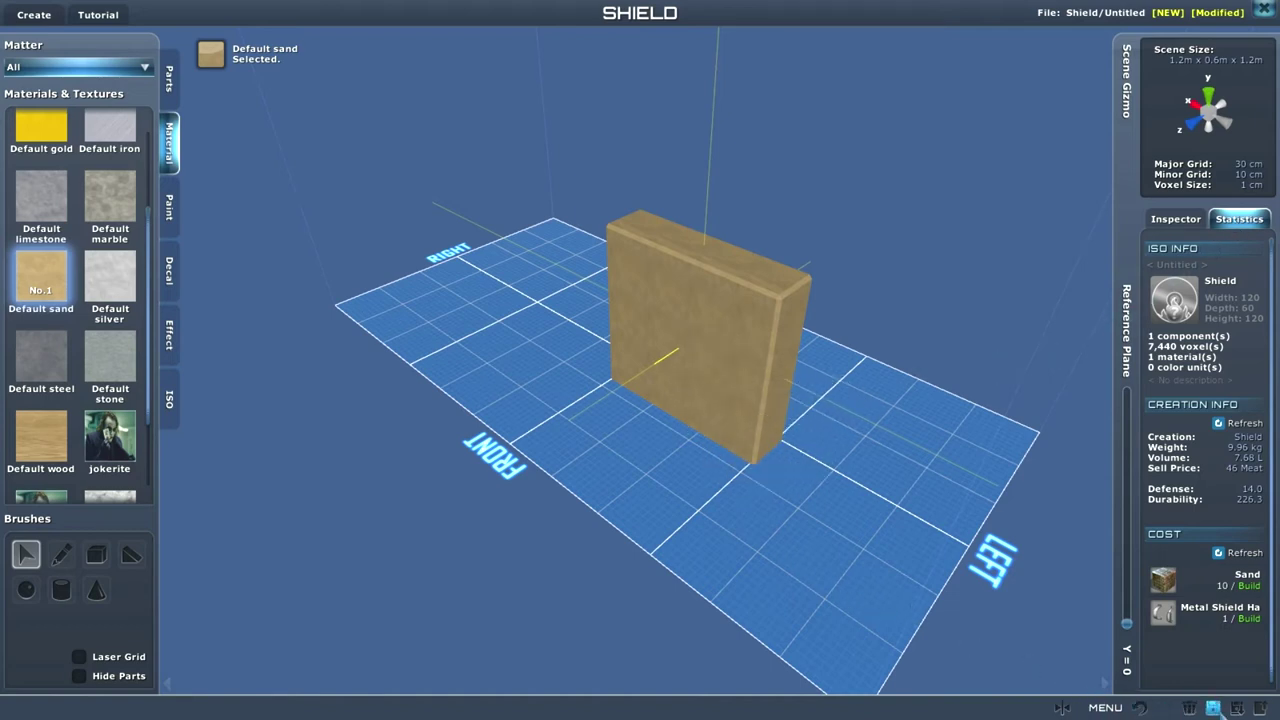
Step: Save the shield's ISO under the name scudo di sabbia
click(1213, 708)
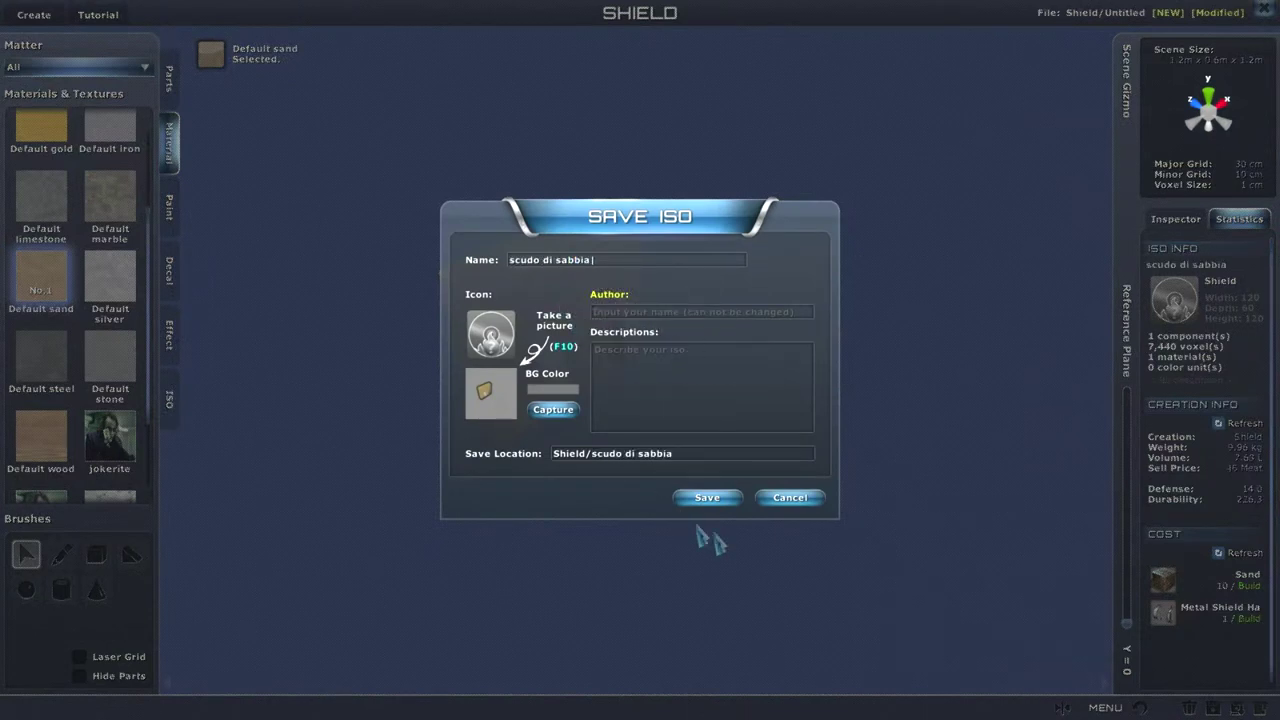
click(722, 501)
click(643, 392)
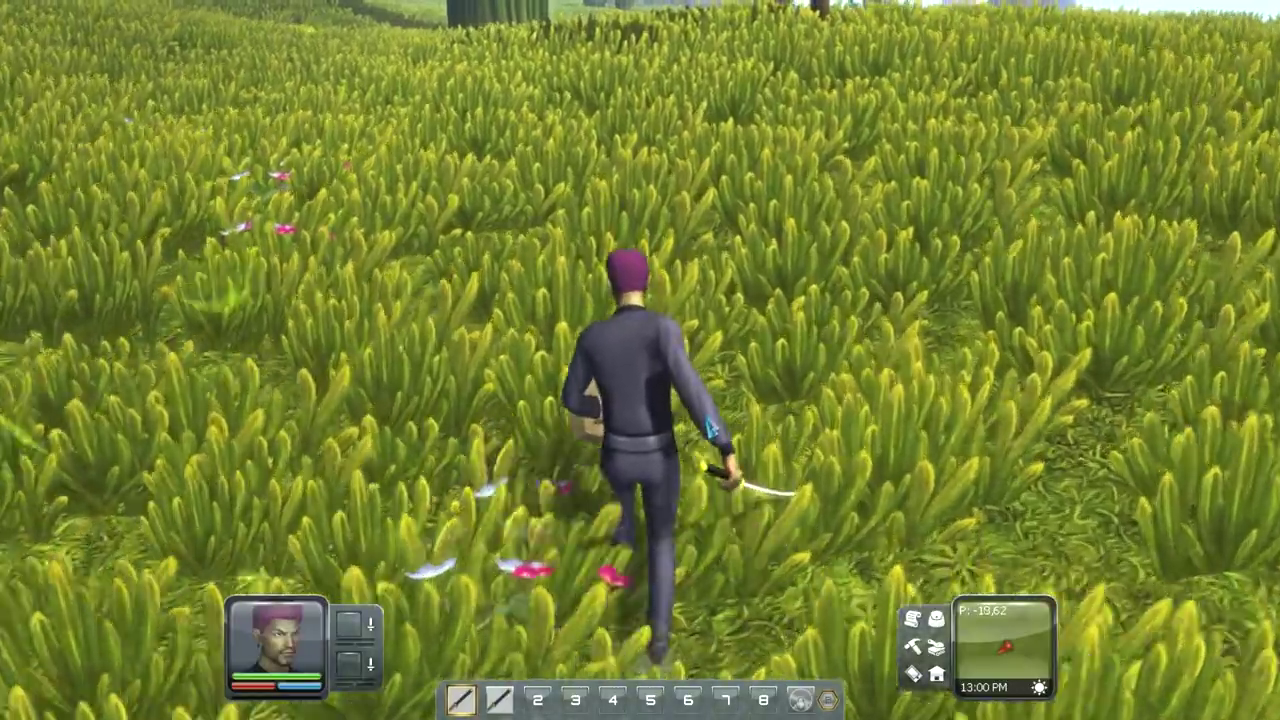
Step: Walk the character through the grass with the shield equipped and swing the sword
key(w)
click(711, 427)
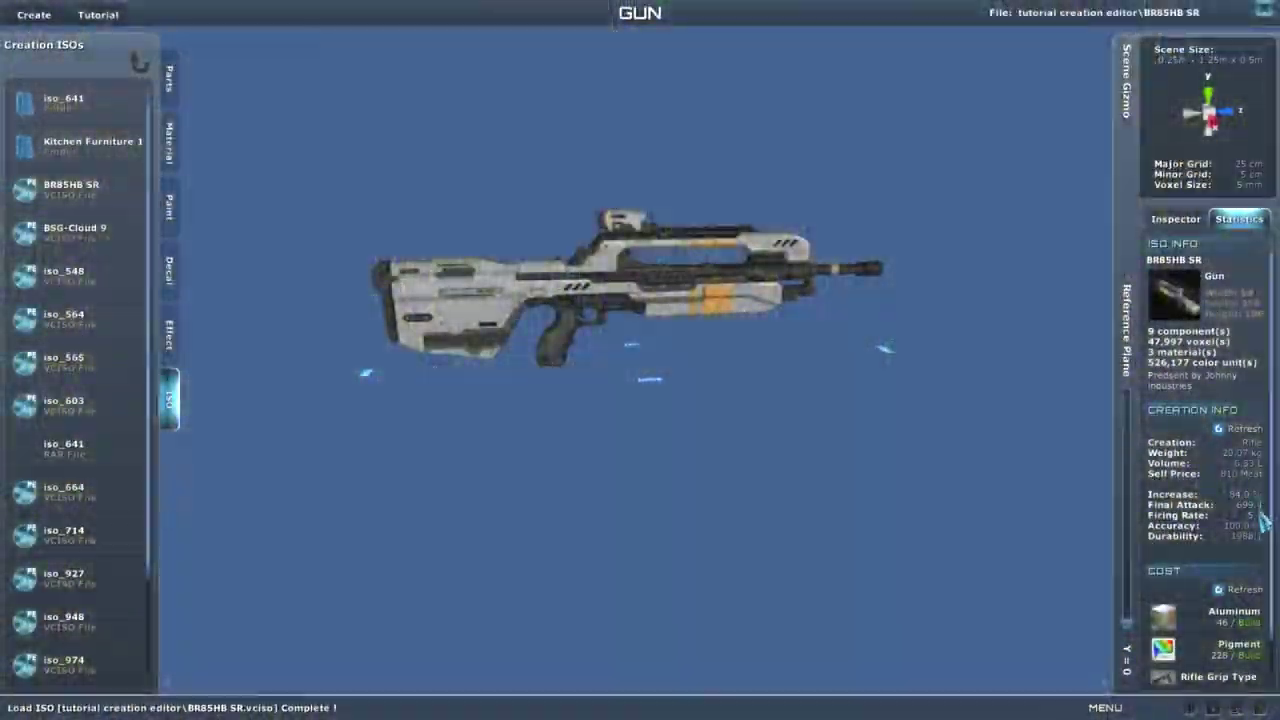
Step: Export the BR85HB SR rifle creation
click(1259, 707)
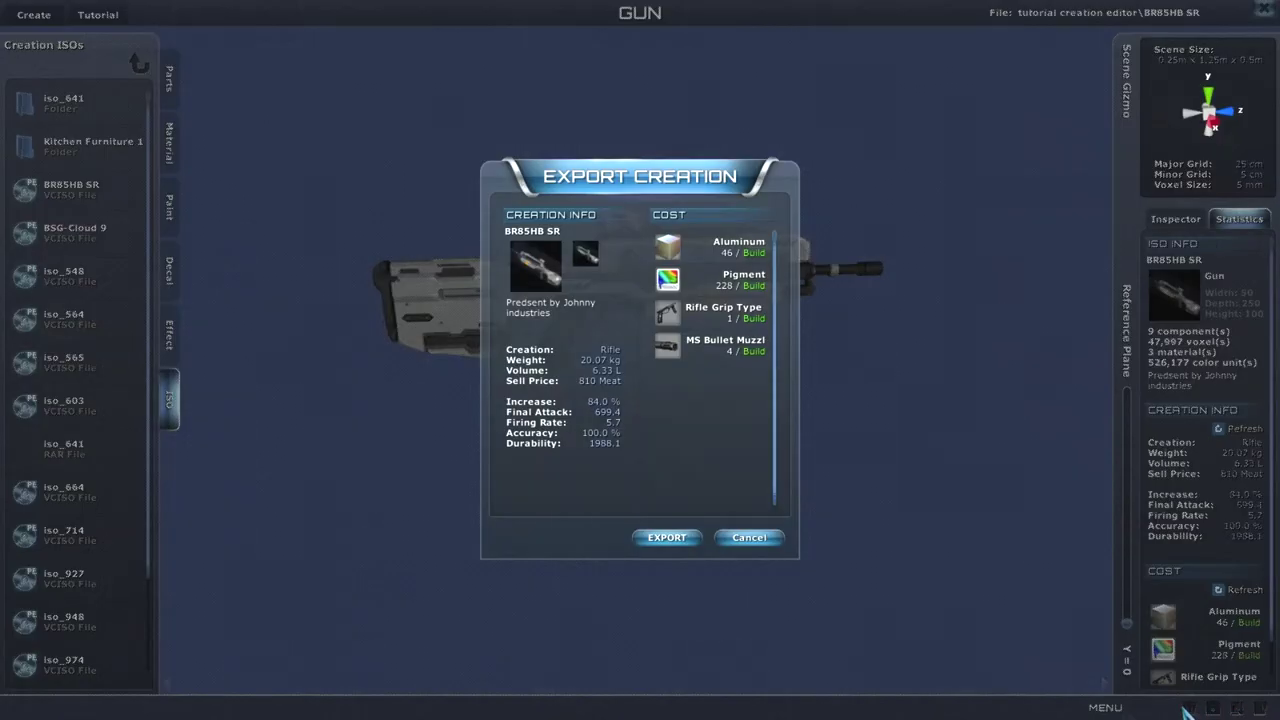
click(668, 539)
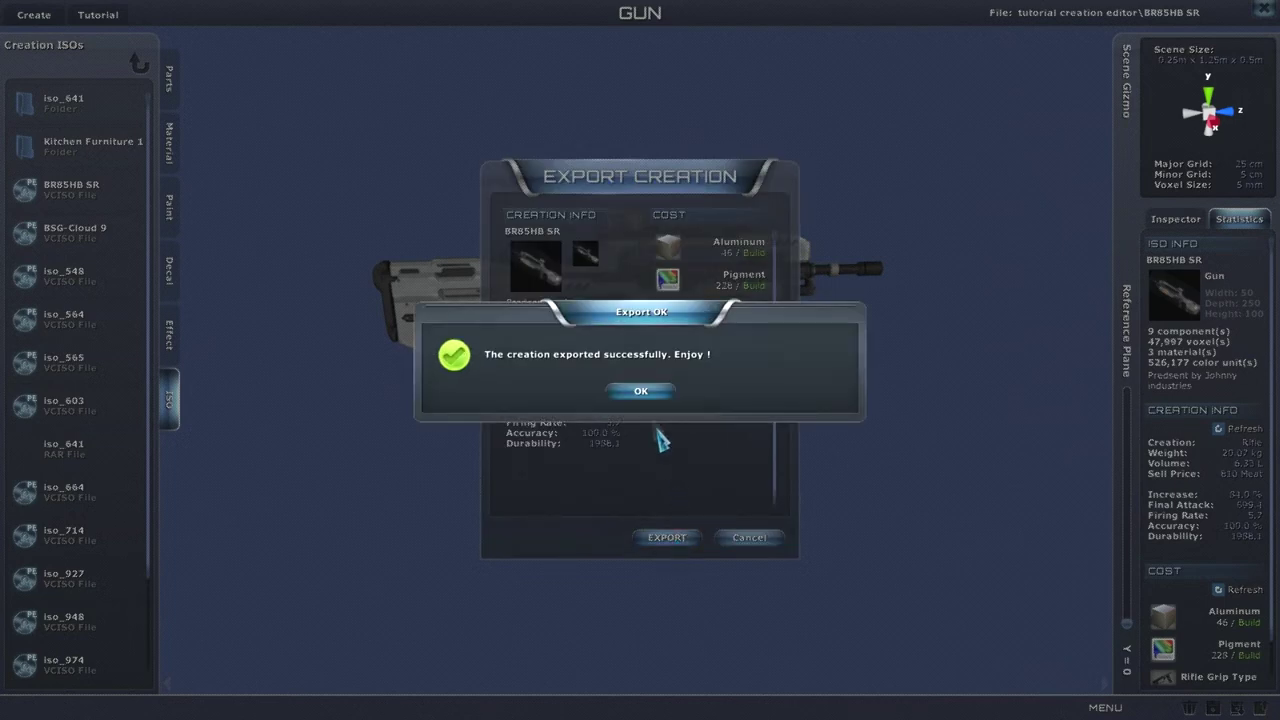
click(640, 393)
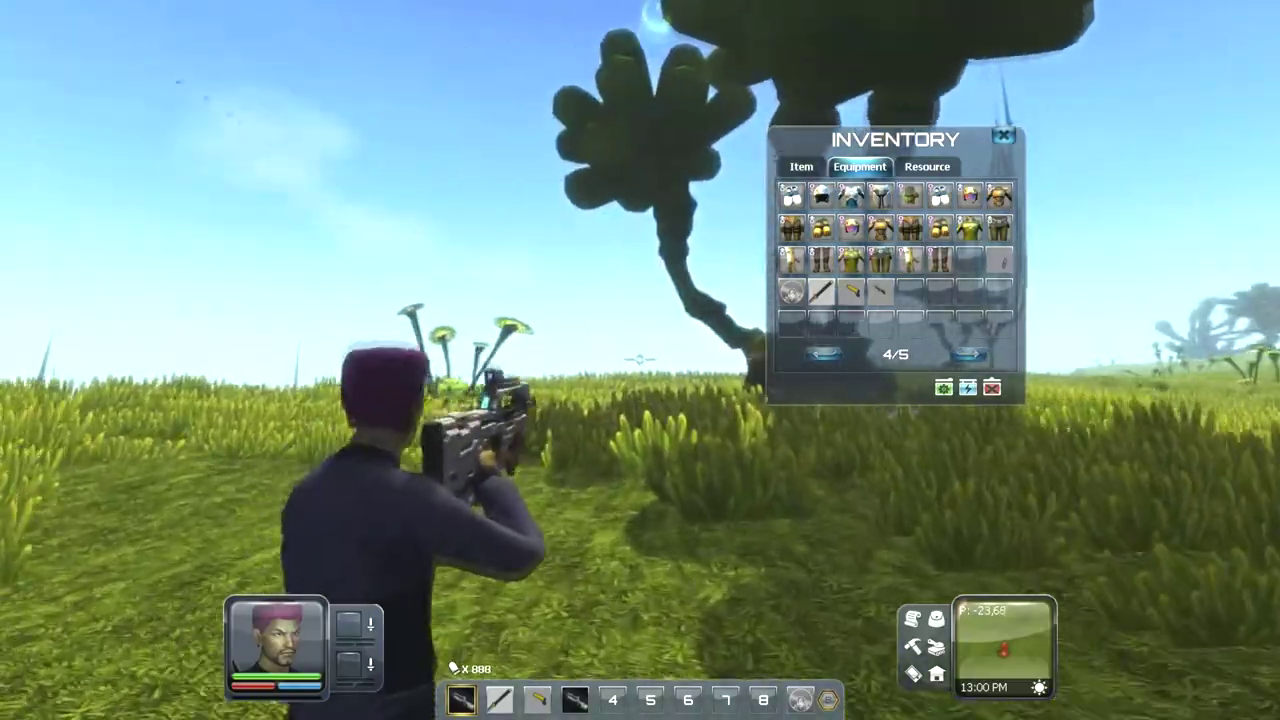
Step: Walk across the grassland while firing the equipped BR85HB SR rifle
click(640, 360)
key(w)
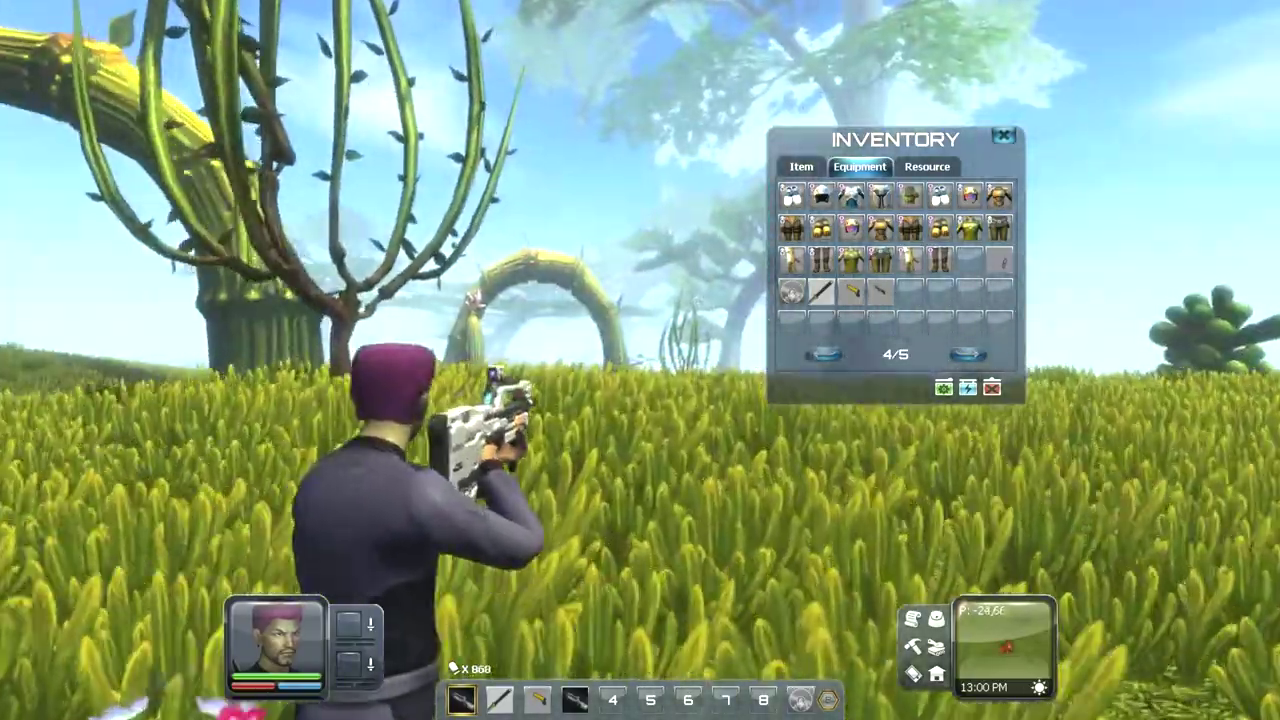
click(640, 358)
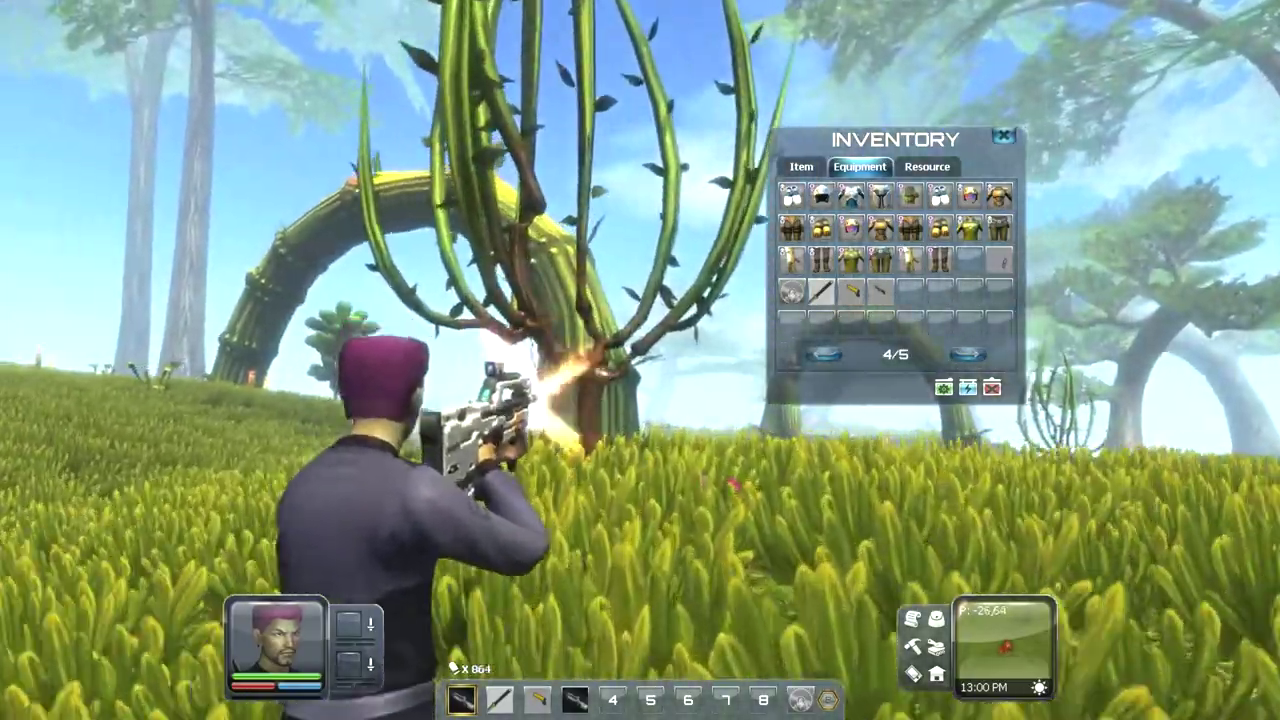
click(640, 358)
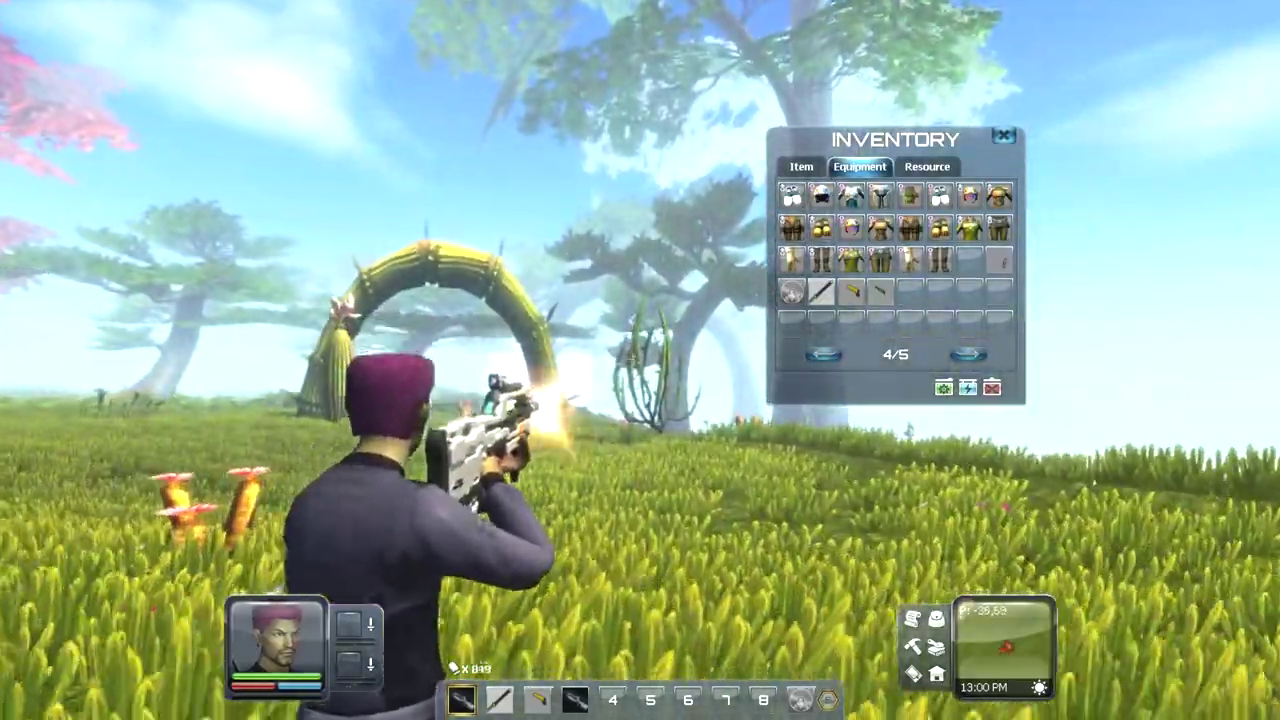
key(w)
click(640, 358)
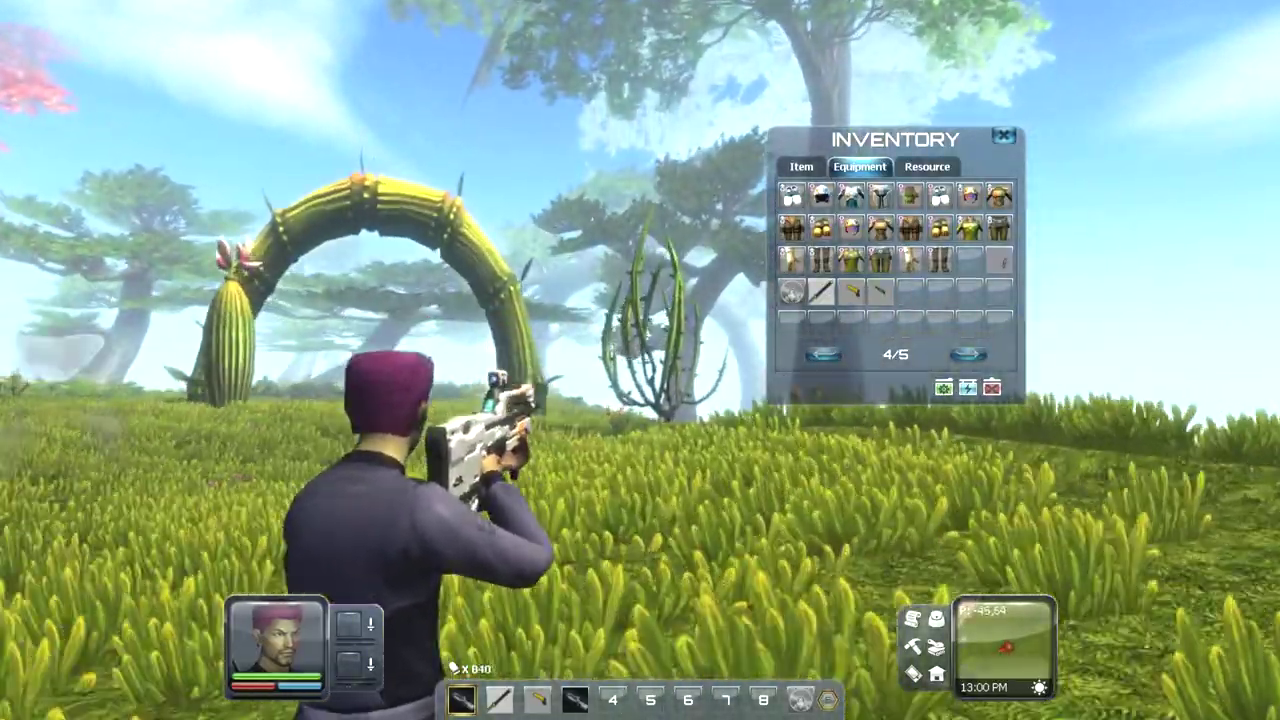
click(640, 358)
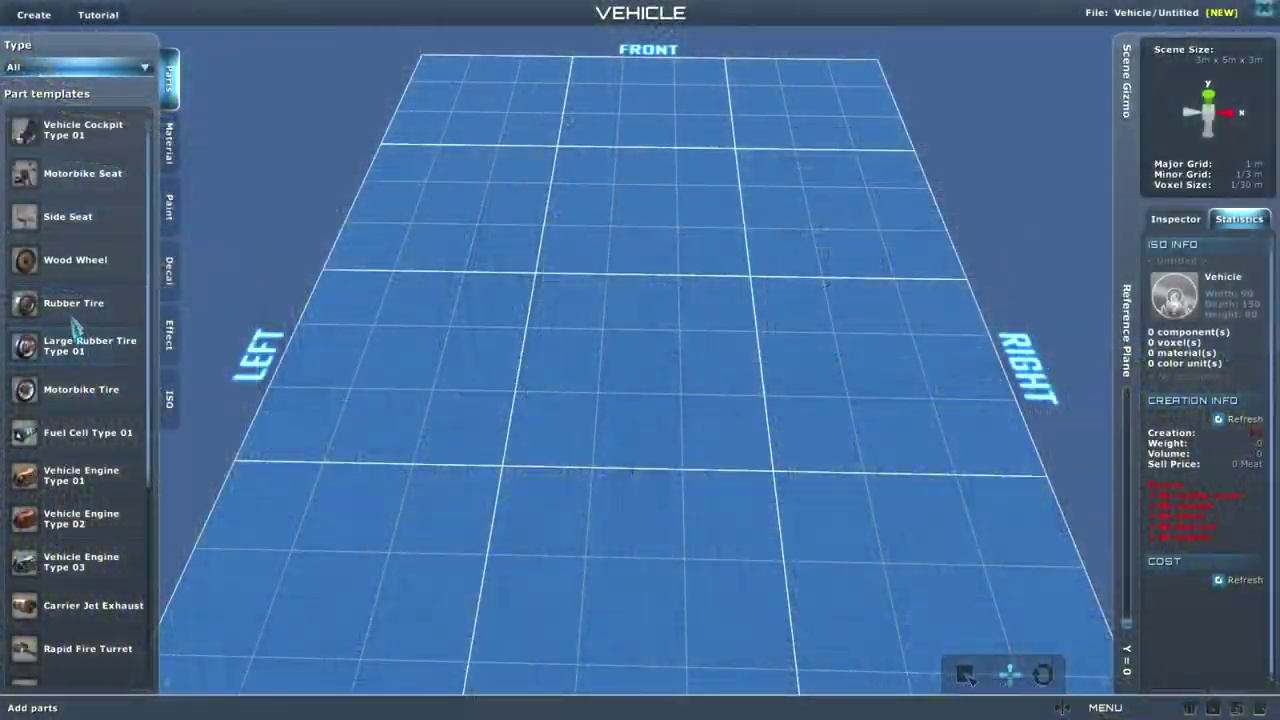
Step: Place two rubber tires one behind the other along the left side of the vehicle grid, near the front
click(73, 302)
scroll(510, 234, down, 2)
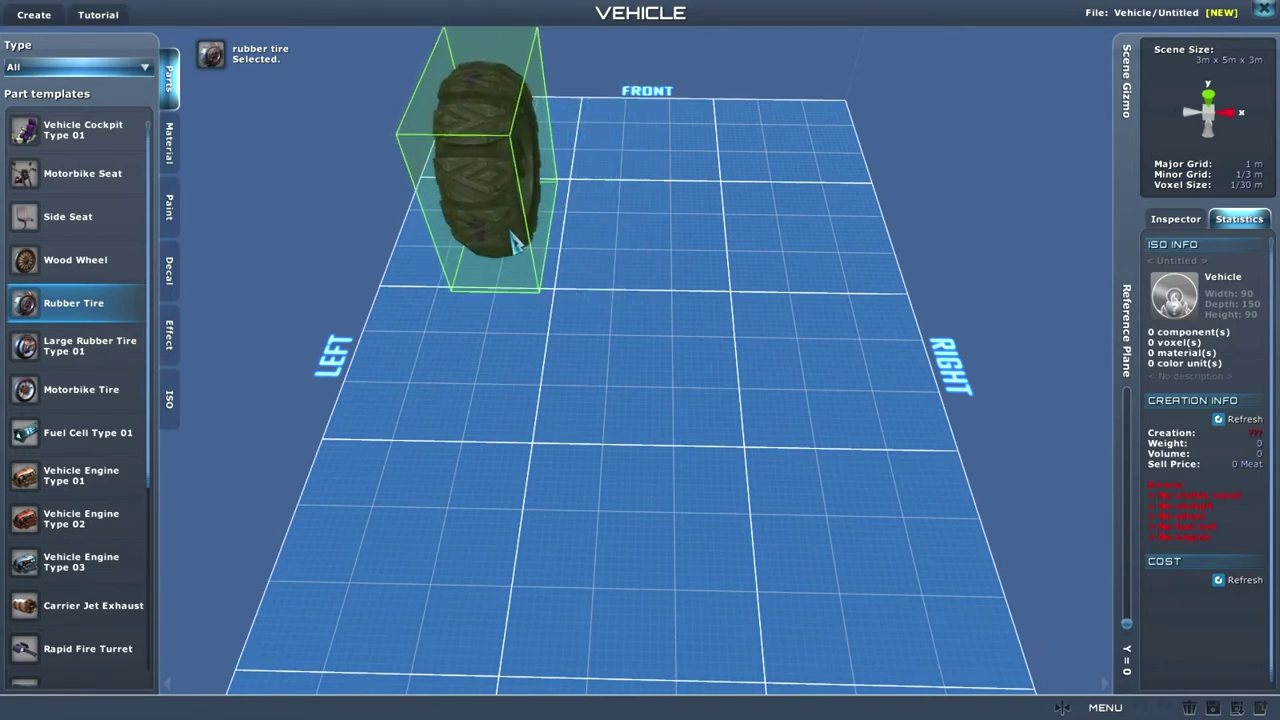
click(524, 240)
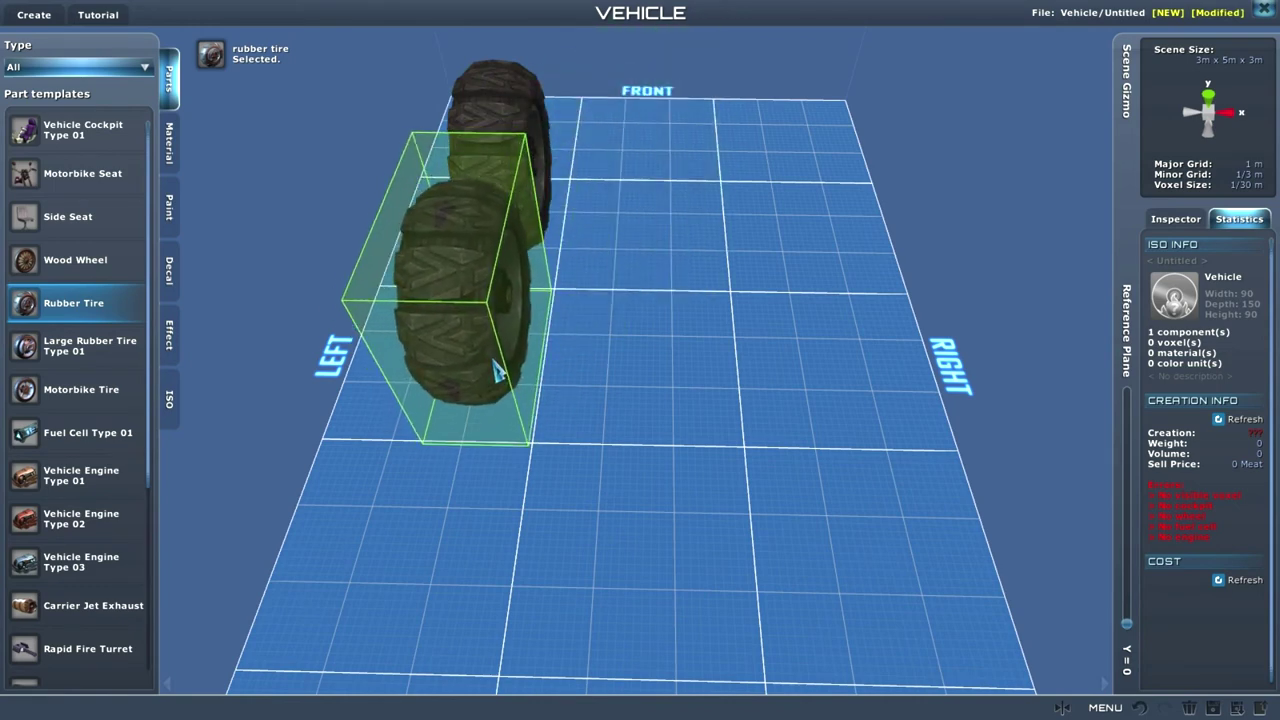
click(497, 370)
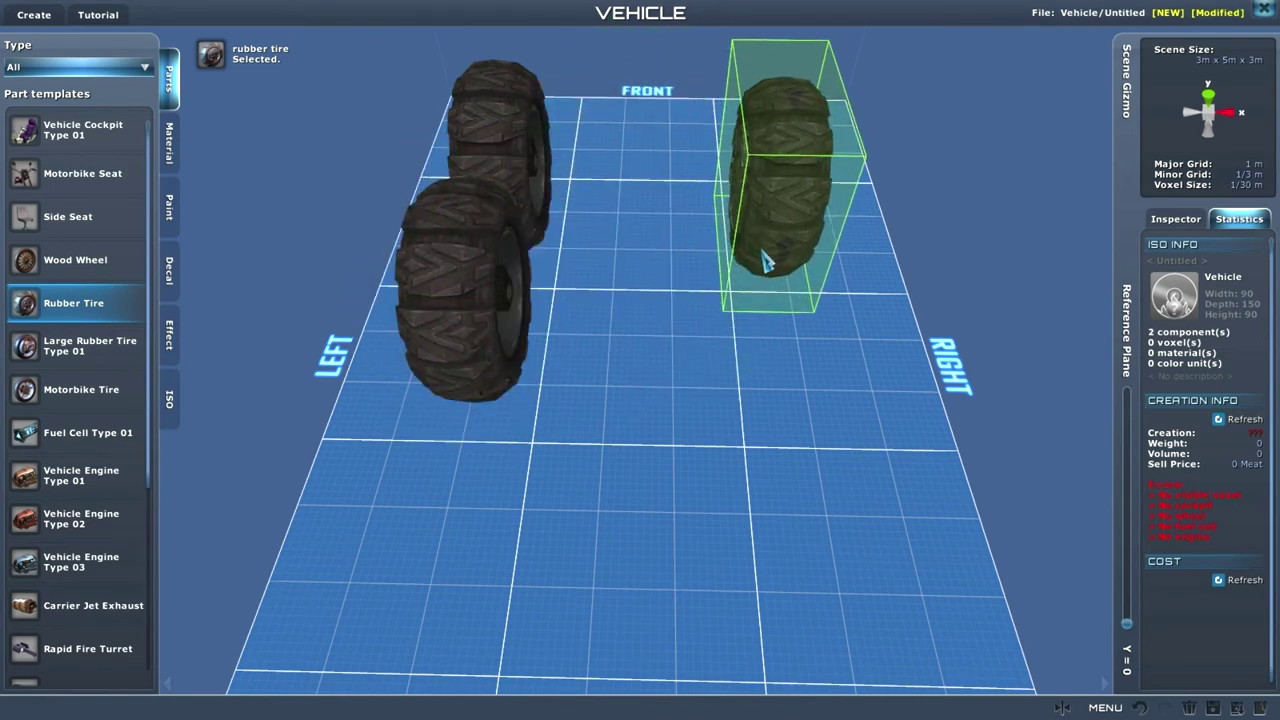
Step: Place two more rubber tires along the right side of the grid, opposite the left pair, and finish placing parts
scroll(757, 252, down, 5)
right_drag(757, 252, 754, 252)
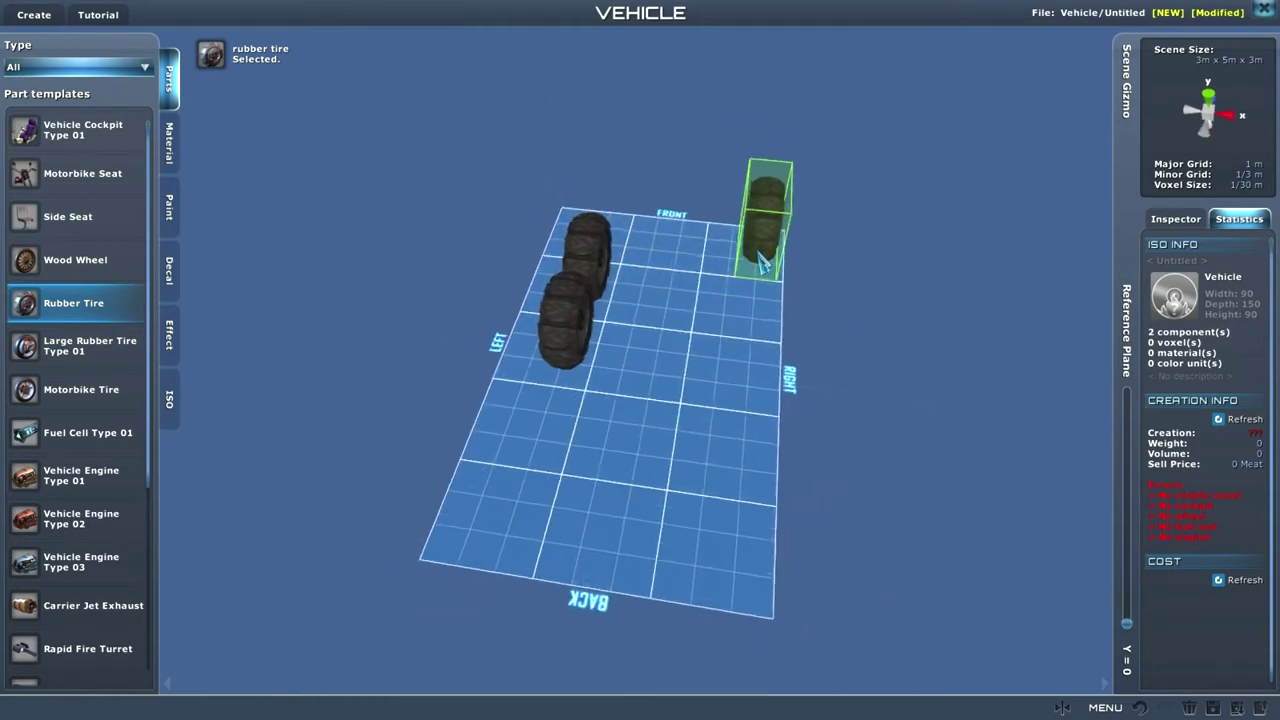
scroll(745, 285, up, 4)
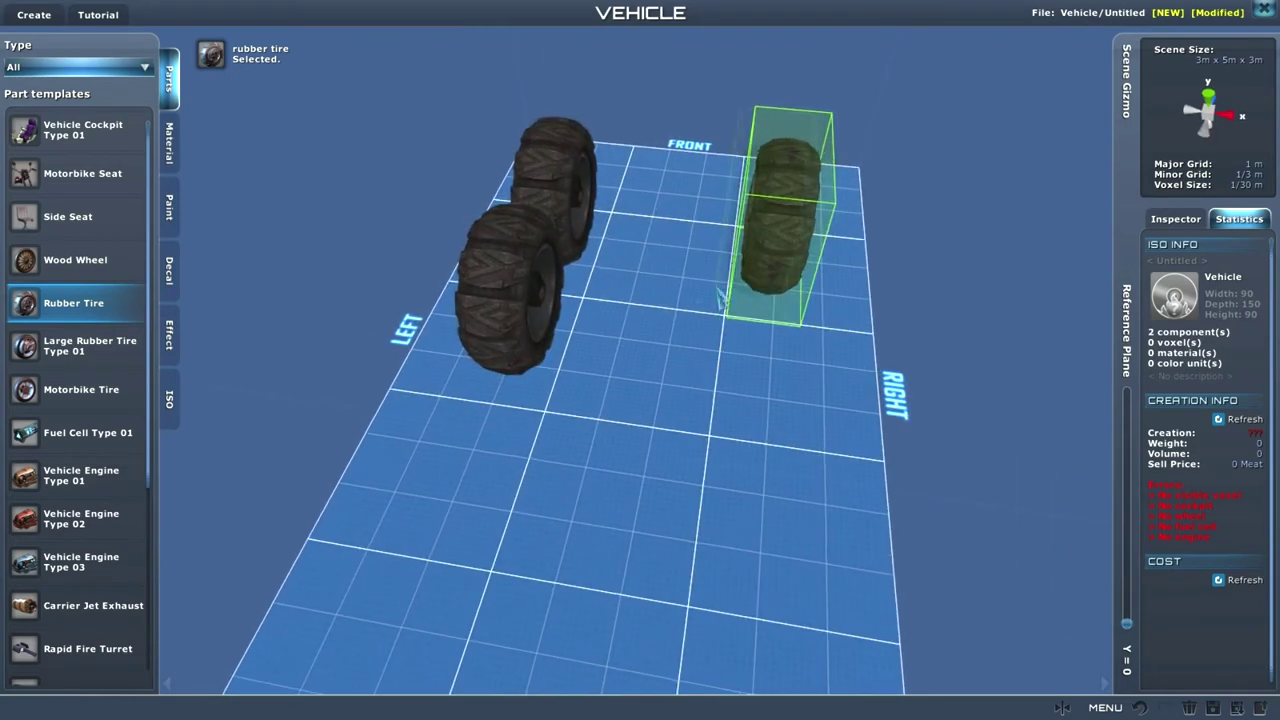
right_drag(711, 297, 750, 288)
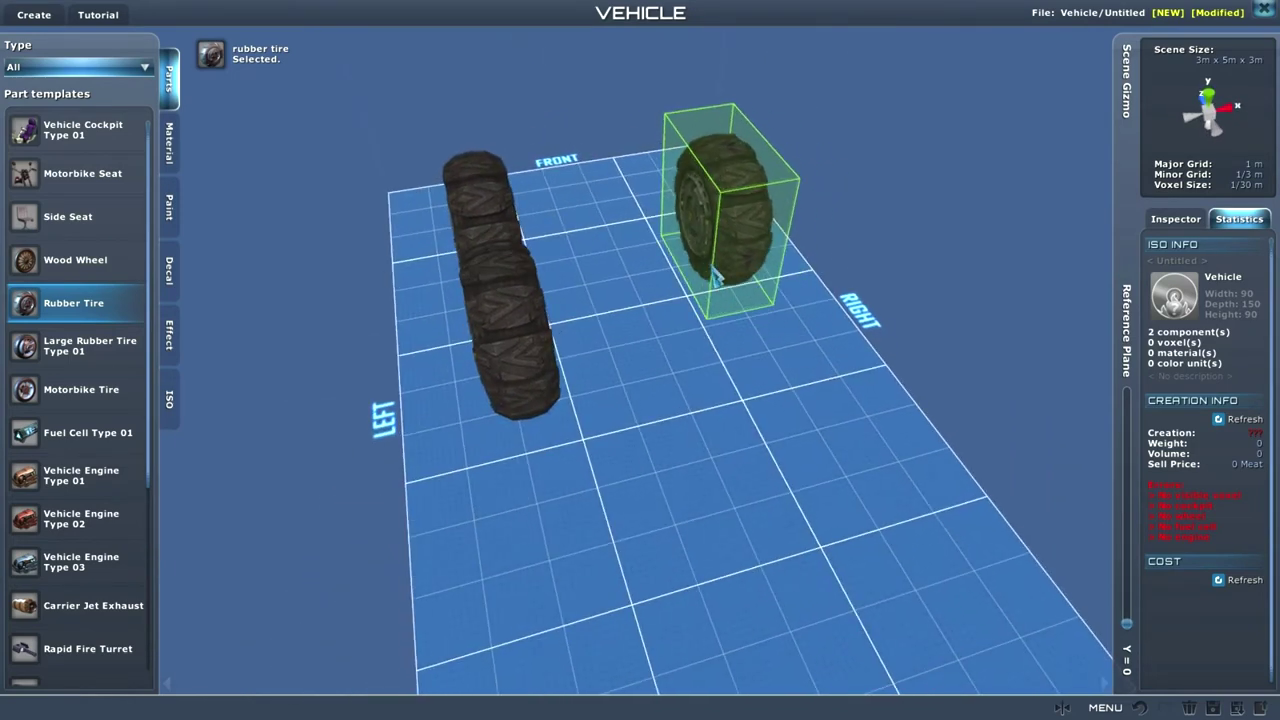
click(703, 260)
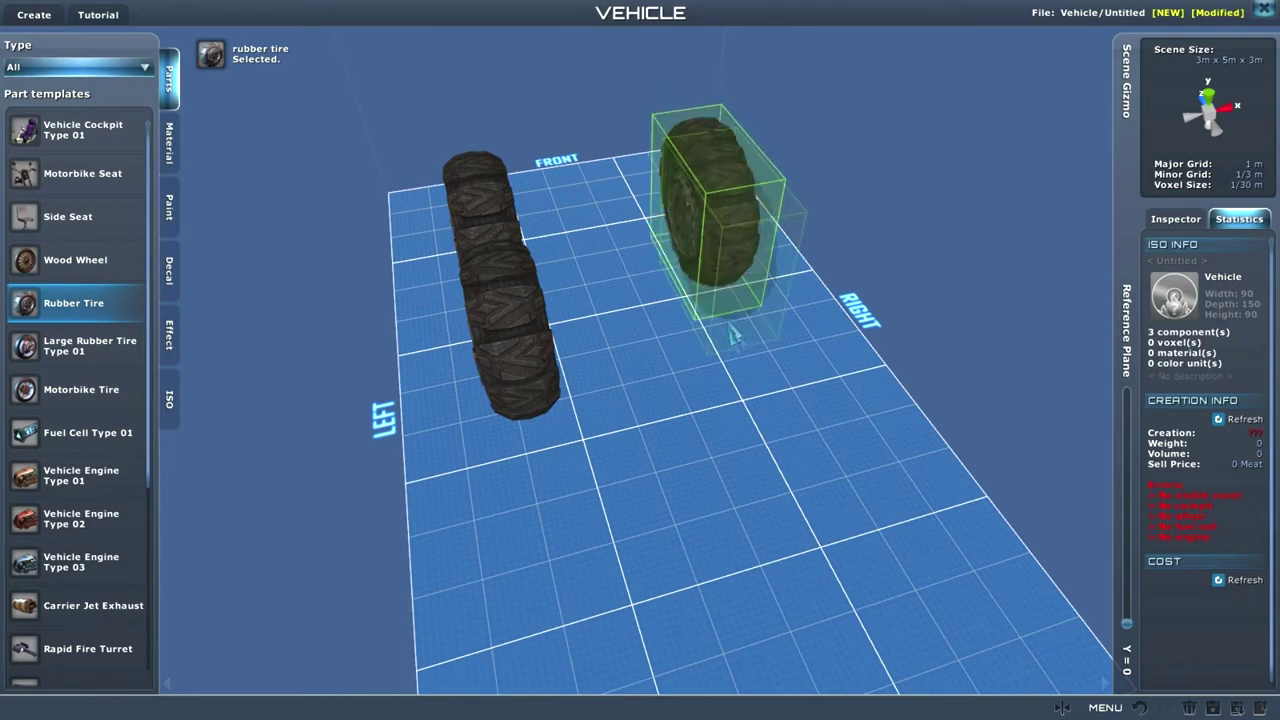
click(752, 338)
right_drag(581, 427, 798, 528)
key(Escape)
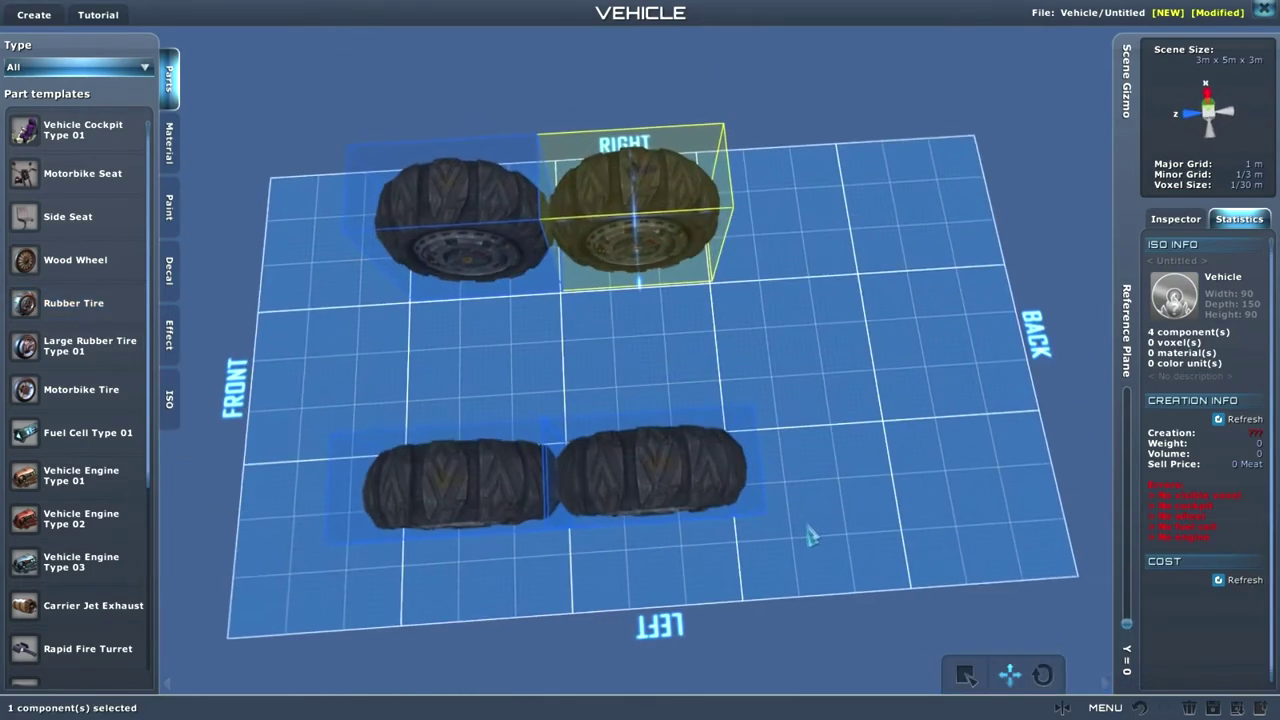
Step: Select the rear rubber tire on the vehicle's left side
click(655, 483)
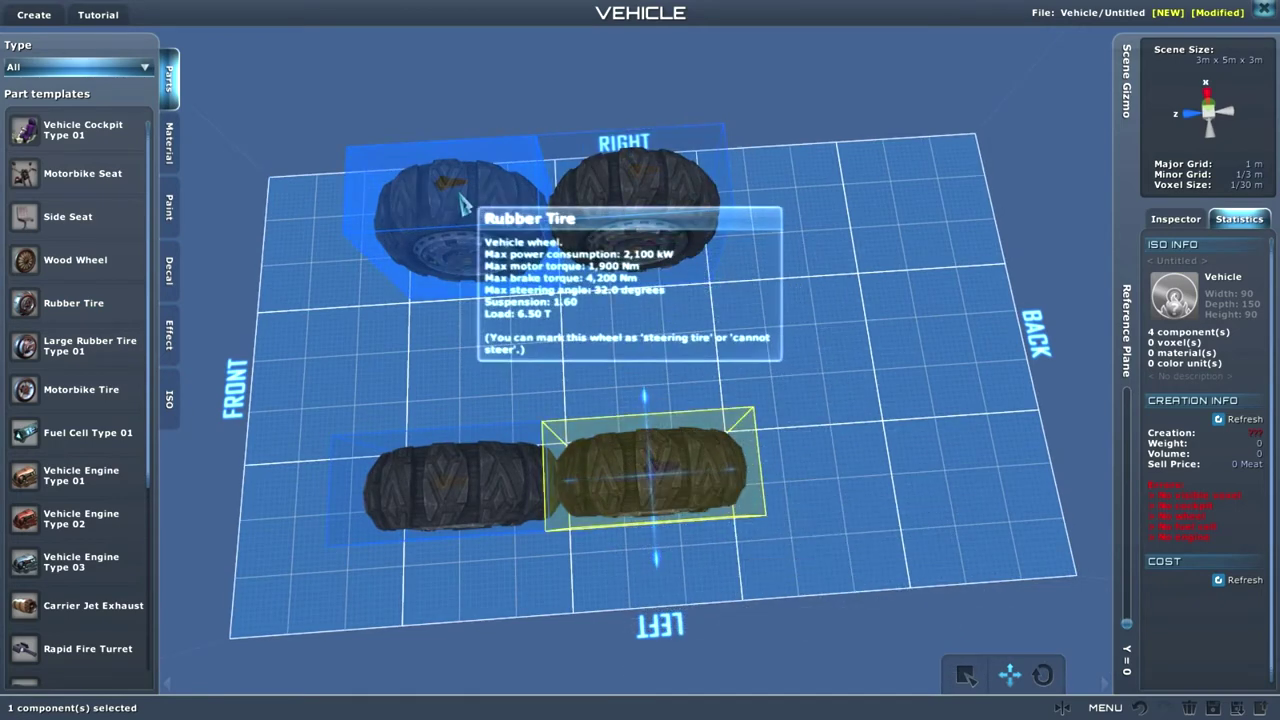